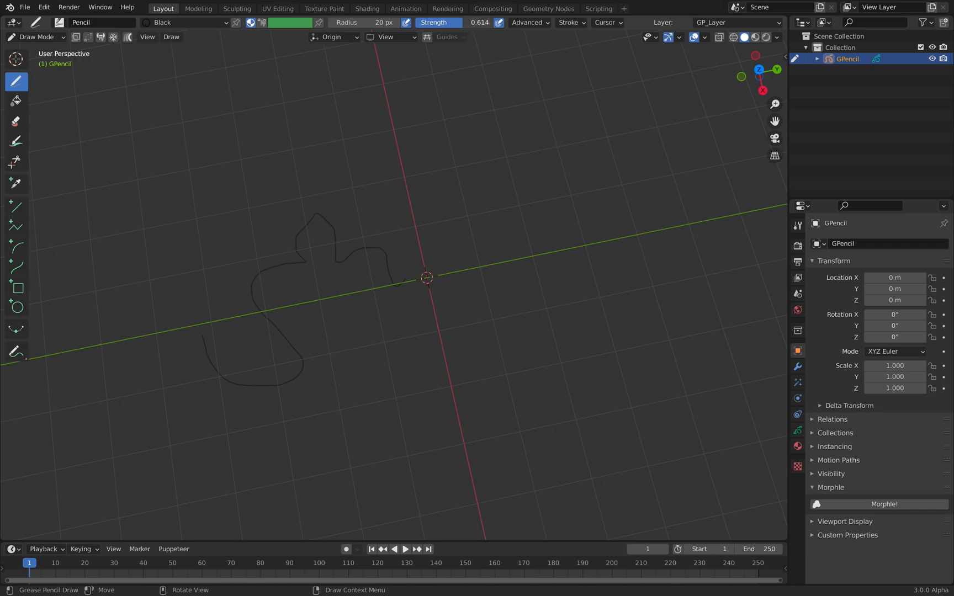
# - Draw one test stroke at 20 px radius and four thick ones at 130 px, all with the Pencil at strength 1.000
pyautogui.moveTo(435, 332); pyautogui.dragTo(484, 239)
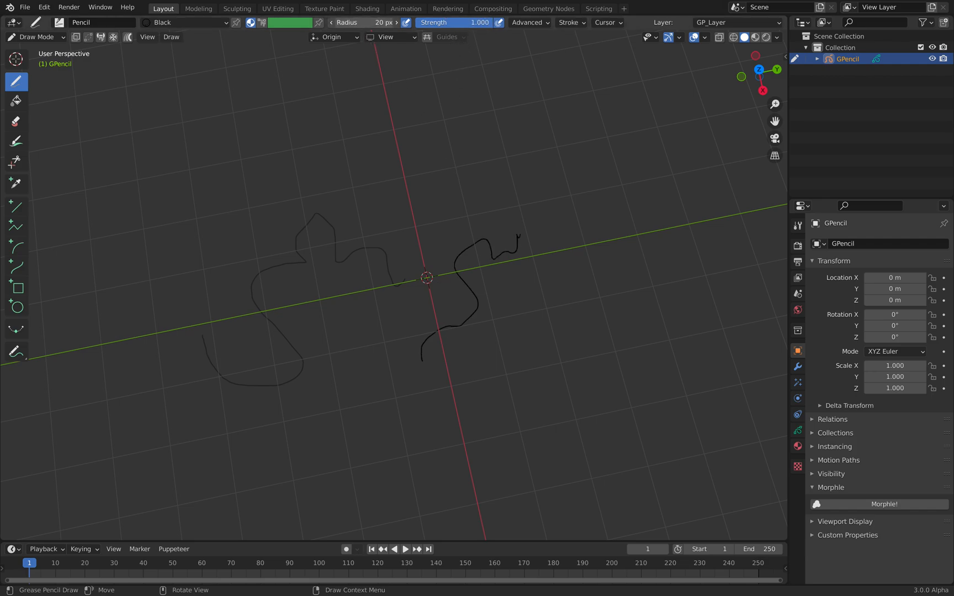
pyautogui.moveTo(530, 314); pyautogui.dragTo(571, 150)
pyautogui.moveTo(643, 164)
pyautogui.mouseDown()
pyautogui.moveTo(628, 189)
pyautogui.moveTo(627, 320)
pyautogui.mouseUp()
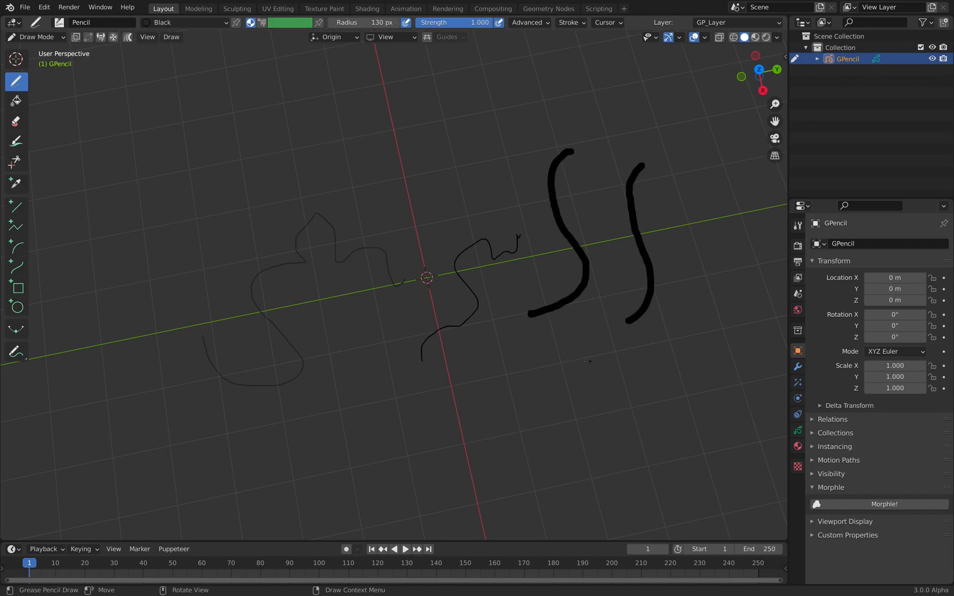
pyautogui.moveTo(575, 372); pyautogui.dragTo(458, 396)
pyautogui.keyDown('shift'); pyautogui.moveTo(520, 322); pyautogui.dragTo(396, 324, button='middle'); pyautogui.keyUp('shift')
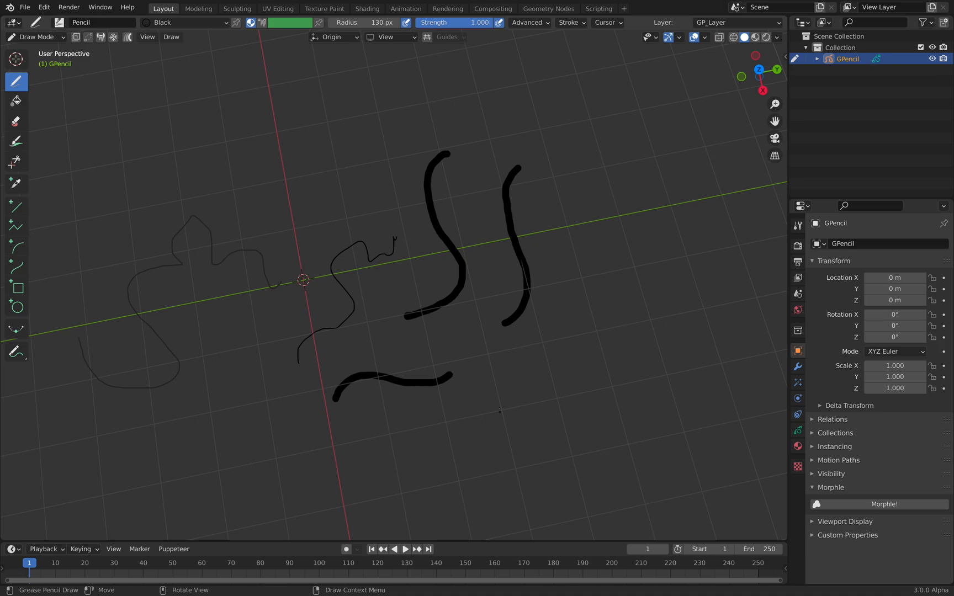
pyautogui.moveTo(521, 329); pyautogui.dragTo(574, 423)
# - Draw a stick figure with a round head, boxy torso, two arms and two legs beside the thick test strokes
pyautogui.keyDown('shift'); pyautogui.moveTo(574, 423); pyautogui.dragTo(441, 432, button='middle'); pyautogui.keyUp('shift')
pyautogui.moveTo(534, 151)
pyautogui.mouseDown()
pyautogui.moveTo(496, 216)
pyautogui.moveTo(611, 189)
pyautogui.moveTo(527, 150)
pyautogui.mouseUp()
pyautogui.moveTo(532, 294)
pyautogui.mouseDown()
pyautogui.moveTo(590, 256)
pyautogui.moveTo(503, 277)
pyautogui.moveTo(491, 298)
pyautogui.mouseUp()
pyautogui.moveTo(597, 256); pyautogui.dragTo(636, 320)
pyautogui.moveTo(540, 328)
pyautogui.mouseDown()
pyautogui.moveTo(531, 348)
pyautogui.moveTo(538, 390)
pyautogui.mouseUp()
pyautogui.moveTo(621, 328); pyautogui.dragTo(643, 408)
# - Draw a second, kicking figure from single strokes for the head, spine, arms and legs, in the empty area beside the first figure
pyautogui.keyDown('shift'); pyautogui.moveTo(707, 162); pyautogui.dragTo(337, 222, button='middle'); pyautogui.keyUp('shift')
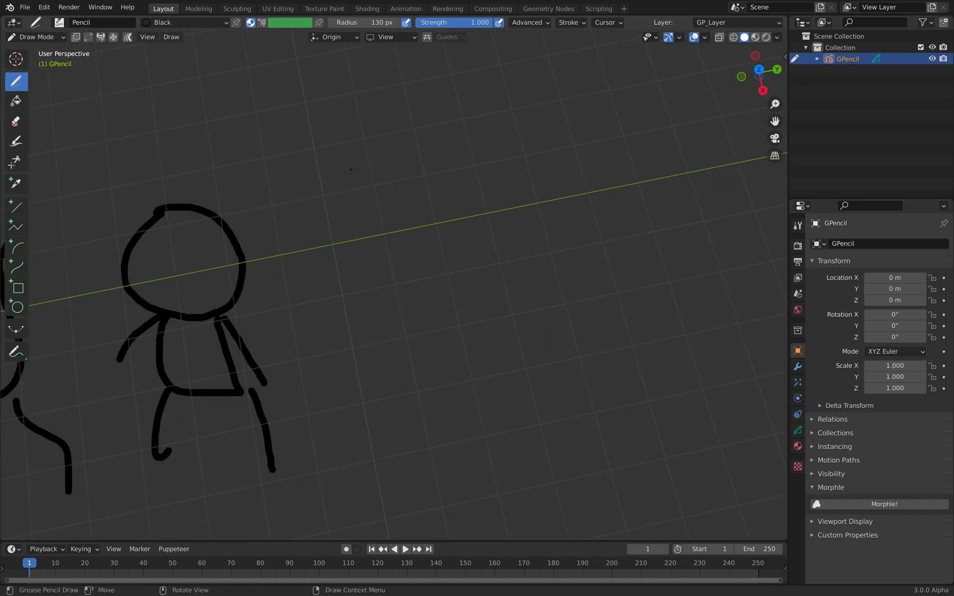
pyautogui.moveTo(414, 108)
pyautogui.mouseDown()
pyautogui.moveTo(407, 150)
pyautogui.moveTo(440, 210)
pyautogui.moveTo(460, 356)
pyautogui.mouseUp()
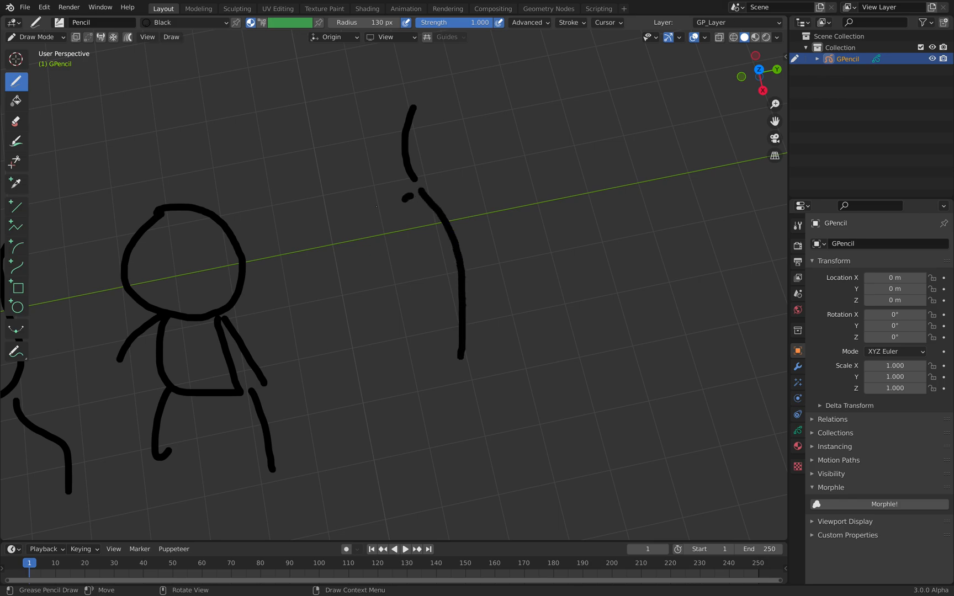
pyautogui.moveTo(377, 206); pyautogui.dragTo(309, 187)
pyautogui.moveTo(429, 188); pyautogui.dragTo(558, 130)
pyautogui.moveTo(458, 345)
pyautogui.mouseDown()
pyautogui.moveTo(434, 342)
pyautogui.moveTo(397, 450)
pyautogui.moveTo(420, 479)
pyautogui.mouseUp()
pyautogui.moveTo(470, 349)
pyautogui.mouseDown()
pyautogui.moveTo(611, 273)
pyautogui.moveTo(627, 230)
pyautogui.moveTo(617, 211)
pyautogui.mouseUp()
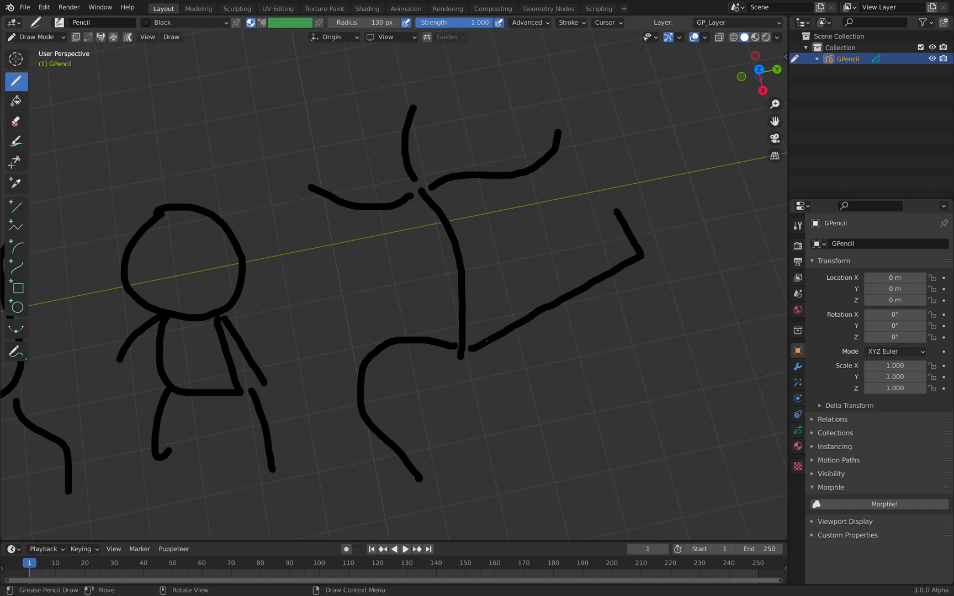
# - Reveal the tool names beside the viewport and switch the grease pencil drawing to Sculpt Mode
pyautogui.scroll(-2, 381, 245)
pyautogui.keyDown('shift'); pyautogui.moveTo(375, 246); pyautogui.dragTo(505, 231, button='middle'); pyautogui.keyUp('shift')
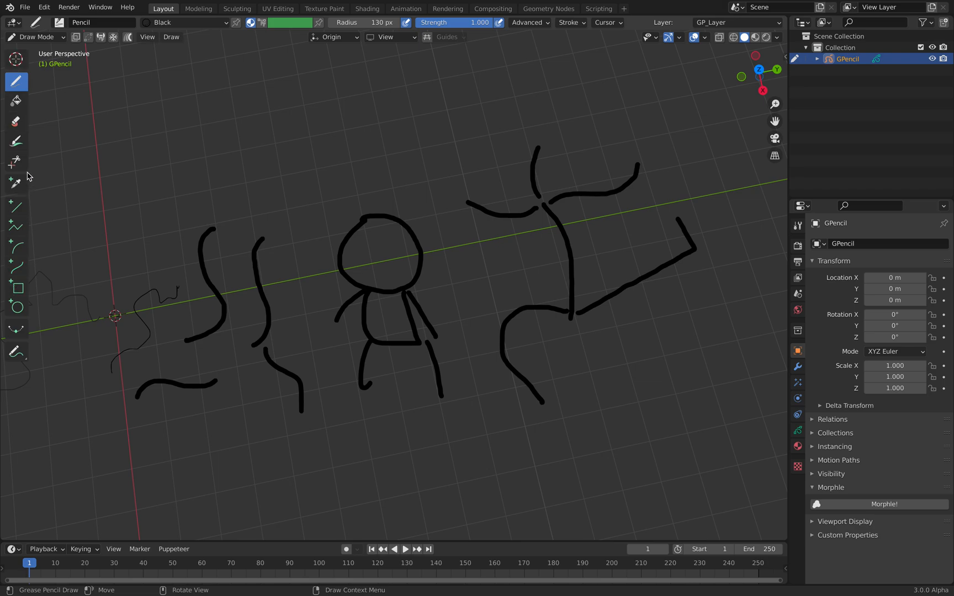
pyautogui.moveTo(33, 170)
pyautogui.mouseDown()
pyautogui.moveTo(71, 127)
pyautogui.moveTo(65, 109)
pyautogui.mouseUp()
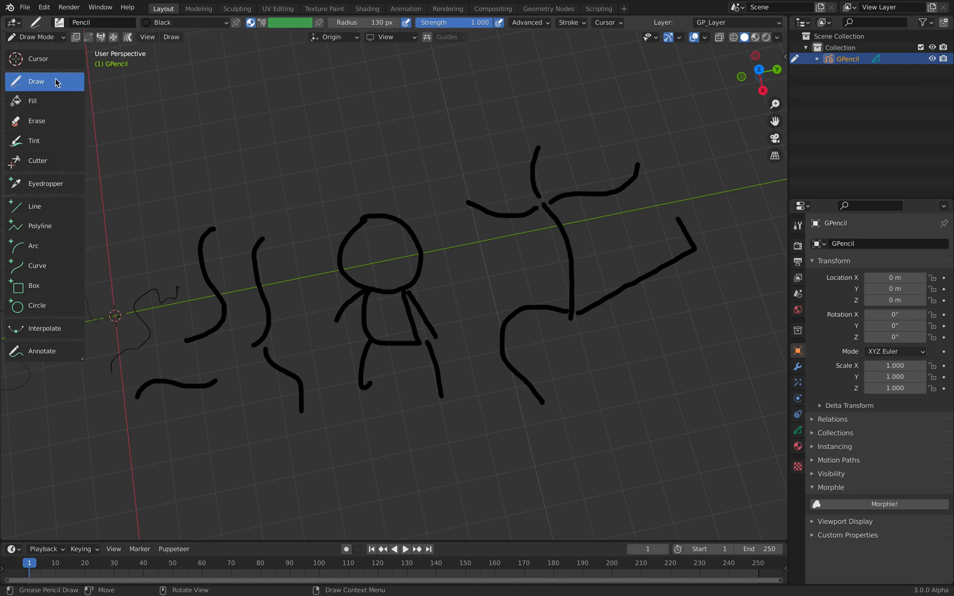
pyautogui.click(48, 40)
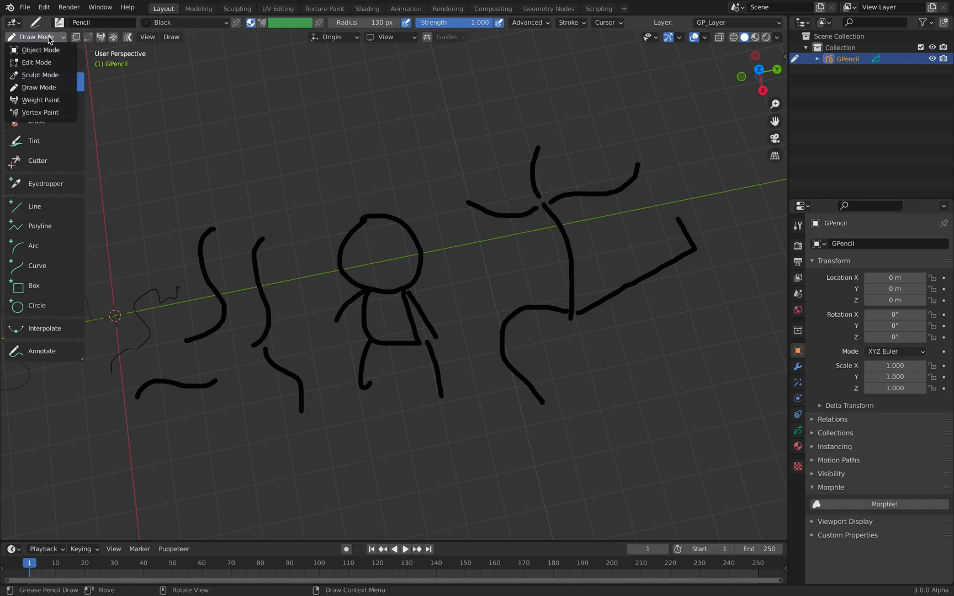
pyautogui.click(53, 78)
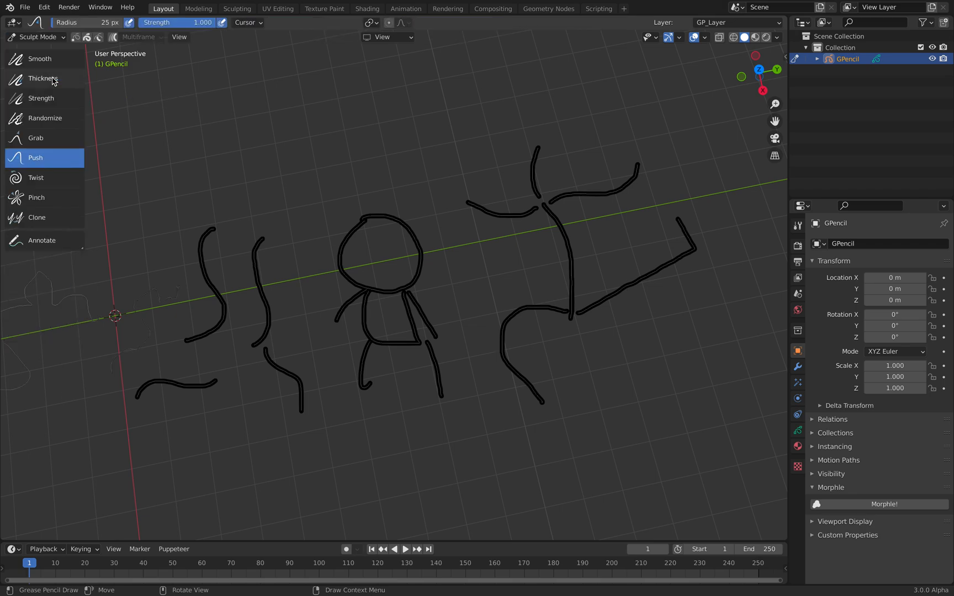
pyautogui.moveTo(89, 82)
pyautogui.mouseDown()
pyautogui.moveTo(165, 83)
pyautogui.moveTo(101, 82)
pyautogui.mouseUp()
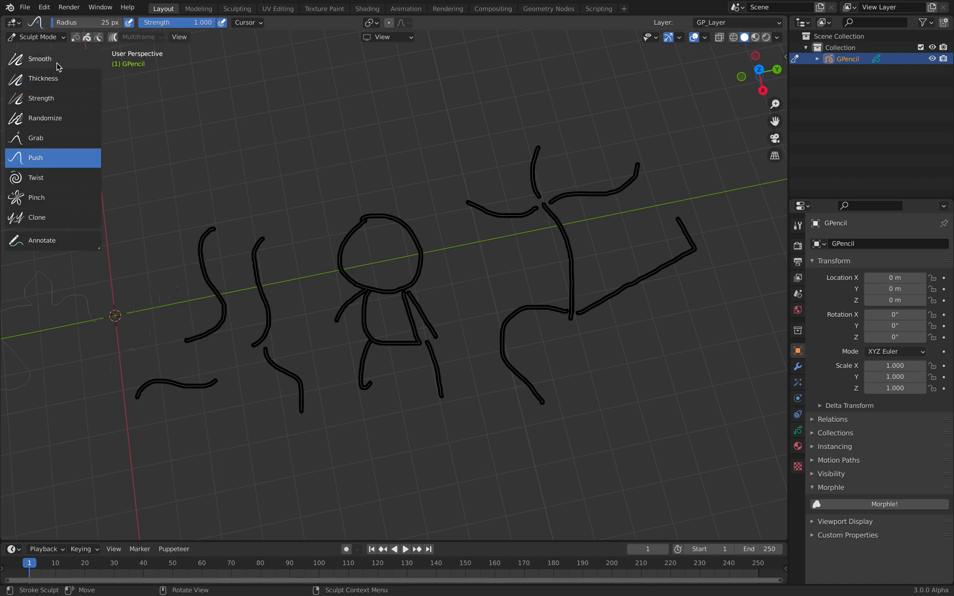
# - Smooth the strokes of both figures and the nearby test lines using the Smooth brush with a 238 px radius
pyautogui.click(61, 62)
pyautogui.moveTo(97, 25); pyautogui.dragTo(190, 25)
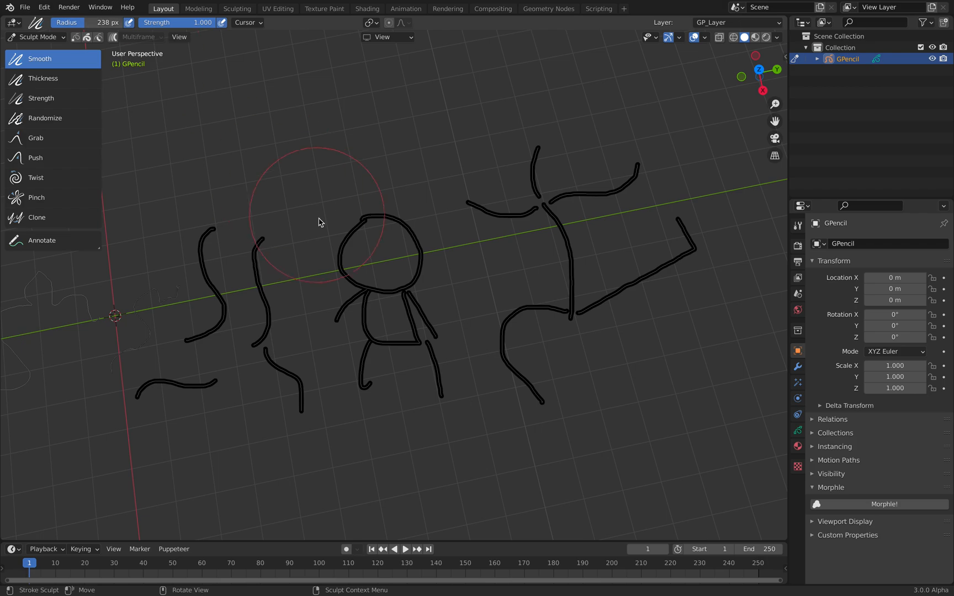
pyautogui.scroll(2, 338, 254)
pyautogui.moveTo(375, 198)
pyautogui.mouseDown()
pyautogui.moveTo(343, 357)
pyautogui.moveTo(358, 354)
pyautogui.mouseUp()
pyautogui.moveTo(379, 245); pyautogui.dragTo(411, 356)
pyautogui.scroll(-1, 406, 353)
pyautogui.moveTo(187, 237)
pyautogui.mouseDown()
pyautogui.moveTo(125, 403)
pyautogui.moveTo(132, 407)
pyautogui.mouseUp()
pyautogui.moveTo(229, 260); pyautogui.dragTo(286, 405)
pyautogui.moveTo(500, 174)
pyautogui.mouseDown()
pyautogui.moveTo(695, 170)
pyautogui.moveTo(664, 254)
pyautogui.mouseUp()
pyautogui.moveTo(717, 228)
pyautogui.mouseDown()
pyautogui.moveTo(545, 359)
pyautogui.moveTo(560, 274)
pyautogui.moveTo(684, 230)
pyautogui.moveTo(613, 174)
pyautogui.mouseUp()
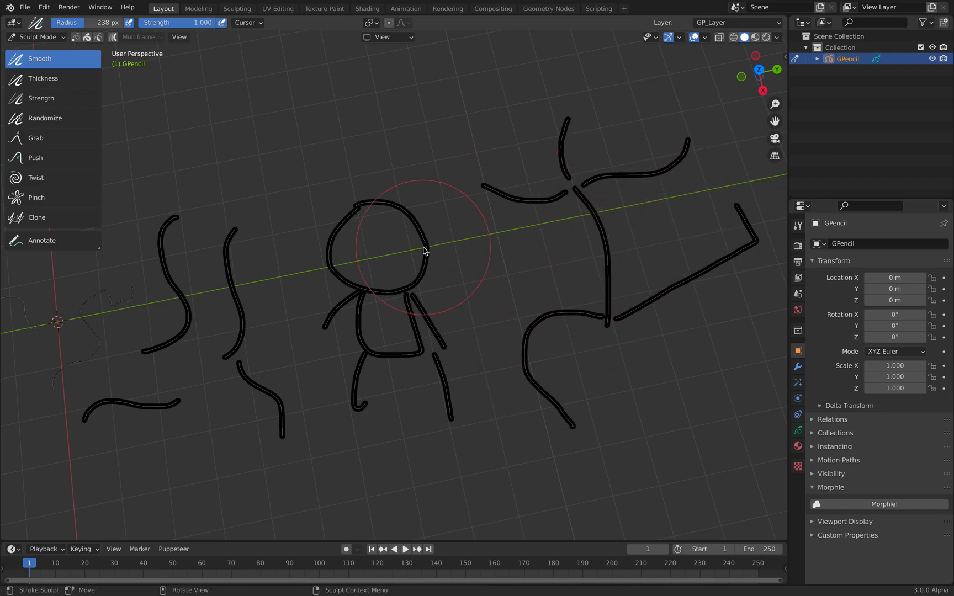
pyautogui.moveTo(280, 263); pyautogui.dragTo(479, 264, button='middle')
pyautogui.moveTo(425, 276); pyautogui.dragTo(369, 294, button='middle')
pyautogui.moveTo(369, 293); pyautogui.dragTo(359, 370)
pyautogui.moveTo(422, 226)
pyautogui.mouseDown()
pyautogui.moveTo(601, 250)
pyautogui.moveTo(563, 299)
pyautogui.mouseUp()
# - Thicken the kicking figure's head, body, arms and legs using the Thickness brush with a 249 px radius
pyautogui.scroll(-3, 564, 298)
pyautogui.keyDown('shift'); pyautogui.moveTo(603, 269); pyautogui.dragTo(324, 278, button='middle'); pyautogui.keyUp('shift')
pyautogui.keyDown('shift'); pyautogui.moveTo(483, 262); pyautogui.dragTo(329, 306, button='middle'); pyautogui.keyUp('shift')
pyautogui.scroll(2, 413, 282)
pyautogui.keyDown('shift'); pyautogui.moveTo(418, 281); pyautogui.dragTo(387, 277, button='middle'); pyautogui.keyUp('shift')
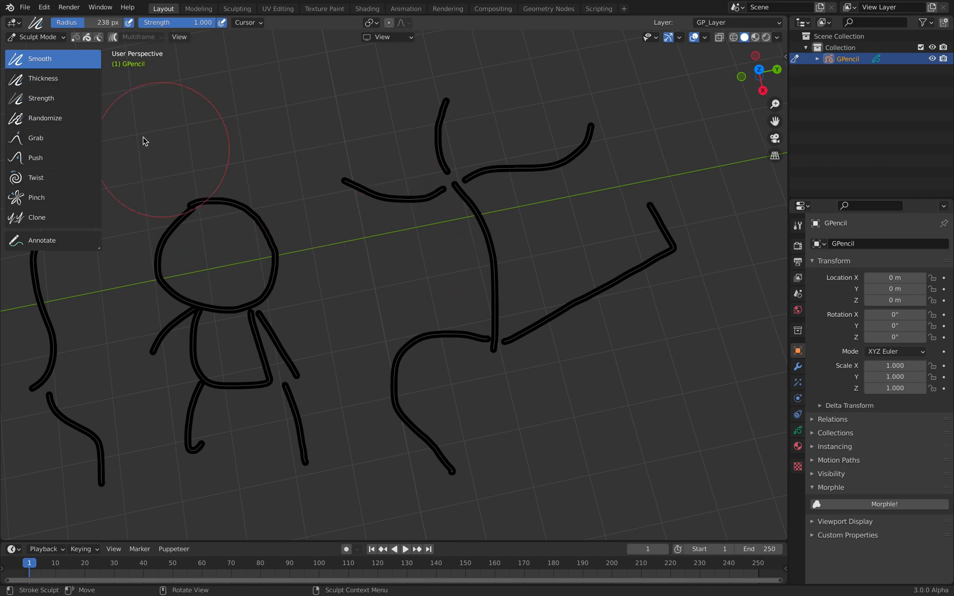
pyautogui.click(71, 82)
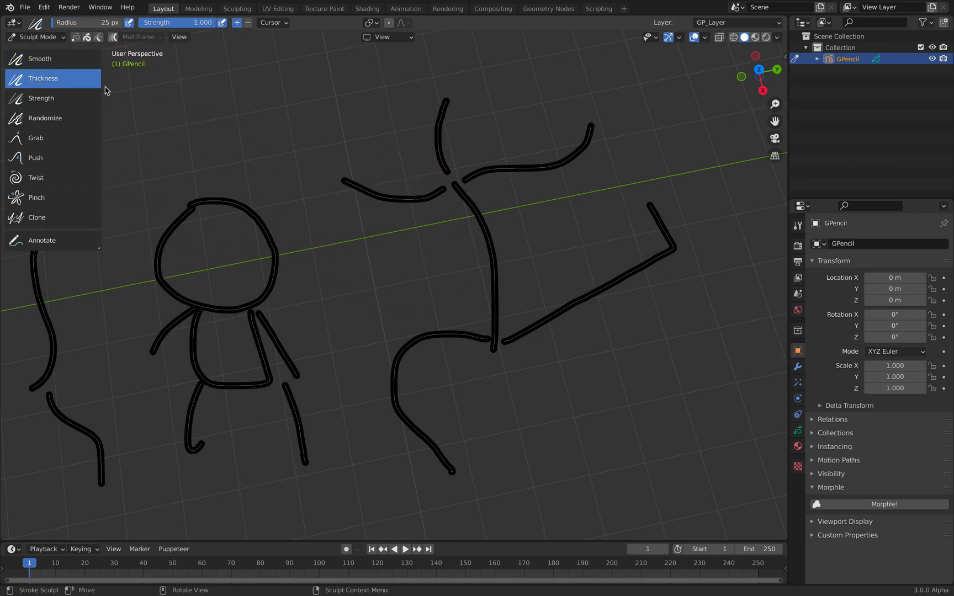
pyautogui.moveTo(73, 28); pyautogui.dragTo(197, 29)
pyautogui.moveTo(440, 131)
pyautogui.mouseDown()
pyautogui.moveTo(445, 102)
pyautogui.moveTo(448, 119)
pyautogui.moveTo(443, 112)
pyautogui.moveTo(359, 180)
pyautogui.moveTo(362, 209)
pyautogui.moveTo(479, 181)
pyautogui.moveTo(567, 176)
pyautogui.moveTo(562, 141)
pyautogui.moveTo(481, 238)
pyautogui.moveTo(472, 225)
pyautogui.moveTo(467, 244)
pyautogui.moveTo(430, 191)
pyautogui.moveTo(443, 154)
pyautogui.moveTo(477, 323)
pyautogui.moveTo(393, 378)
pyautogui.moveTo(444, 458)
pyautogui.mouseUp()
pyautogui.moveTo(511, 345)
pyautogui.mouseDown()
pyautogui.moveTo(651, 240)
pyautogui.moveTo(607, 265)
pyautogui.mouseUp()
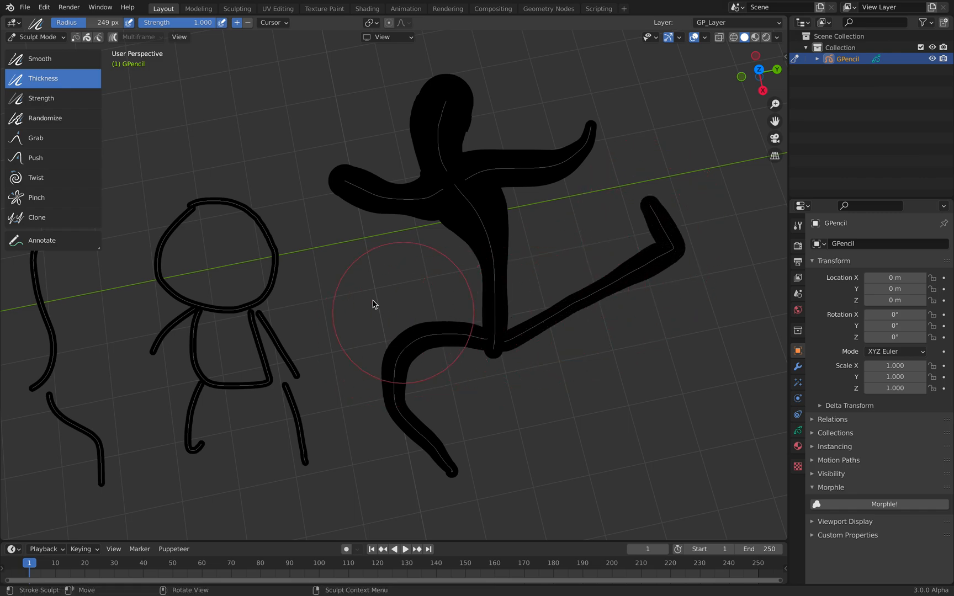
pyautogui.moveTo(398, 366); pyautogui.dragTo(436, 471)
pyautogui.moveTo(654, 203)
pyautogui.mouseDown()
pyautogui.moveTo(590, 291)
pyautogui.moveTo(536, 325)
pyautogui.moveTo(541, 147)
pyautogui.moveTo(583, 129)
pyautogui.mouseUp()
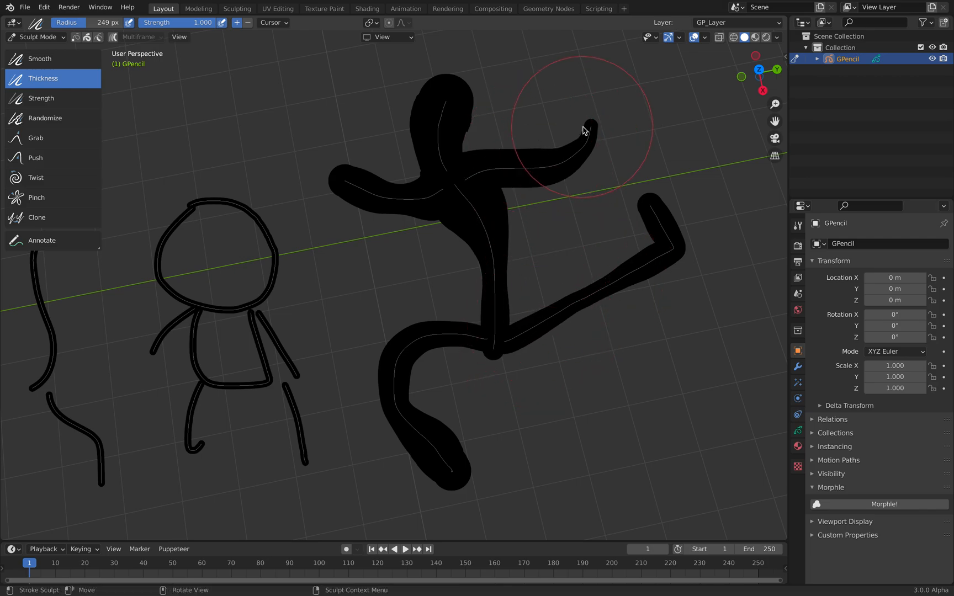
# - Thicken the outlines of the round-headed stick figure with the Thickness brush
pyautogui.scroll(2, 594, 130)
pyautogui.moveTo(327, 125); pyautogui.dragTo(314, 130)
pyautogui.scroll(-2, 290, 186)
pyautogui.moveTo(253, 244)
pyautogui.mouseDown()
pyautogui.moveTo(207, 351)
pyautogui.moveTo(219, 411)
pyautogui.mouseUp()
# - Thicken the two S-shaped test strokes beside the stick figure with the Thickness brush
pyautogui.scroll(-2, 248, 327)
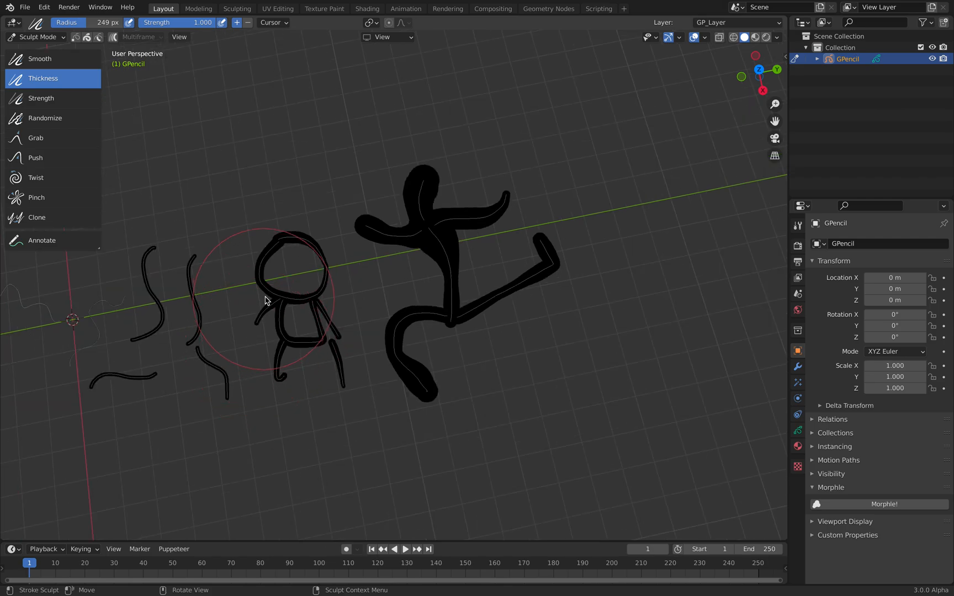
pyautogui.keyDown('shift'); pyautogui.moveTo(266, 301); pyautogui.dragTo(378, 275, button='middle'); pyautogui.keyUp('shift')
pyautogui.scroll(2, 328, 243)
pyautogui.moveTo(278, 205); pyautogui.dragTo(262, 309)
# - Thicken parts of the two short wavy strokes below the S-shaped ones into bulging shapes
pyautogui.keyDown('shift'); pyautogui.moveTo(276, 297); pyautogui.dragTo(336, 285, button='middle'); pyautogui.keyUp('shift')
pyautogui.scroll(3, 264, 354)
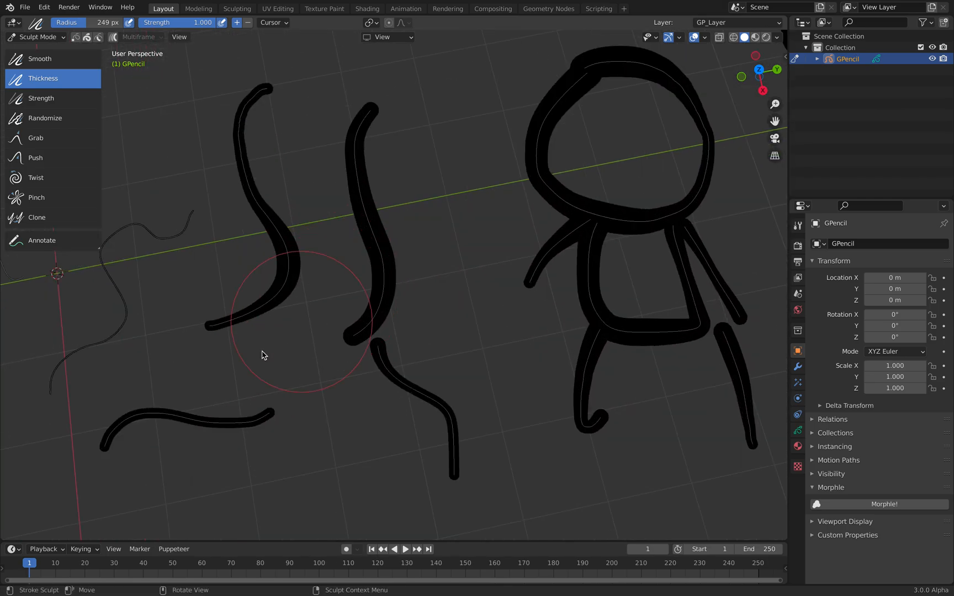
pyautogui.keyDown('shift'); pyautogui.moveTo(263, 354); pyautogui.dragTo(388, 251, button='middle'); pyautogui.keyUp('shift')
pyautogui.scroll(2, 387, 251)
pyautogui.moveTo(251, 276)
pyautogui.mouseDown()
pyautogui.moveTo(259, 265)
pyautogui.moveTo(415, 271)
pyautogui.moveTo(473, 236)
pyautogui.mouseUp()
pyautogui.keyDown('shift'); pyautogui.moveTo(473, 237); pyautogui.dragTo(376, 264, button='middle'); pyautogui.keyUp('shift')
pyautogui.moveTo(574, 216)
pyautogui.mouseDown()
pyautogui.moveTo(555, 227)
pyautogui.moveTo(618, 351)
pyautogui.moveTo(615, 334)
pyautogui.mouseUp()
# - Switch to Object Mode and delete the grease pencil object with all its test drawings
pyautogui.scroll(-4, 575, 293)
pyautogui.scroll(-4, 537, 255)
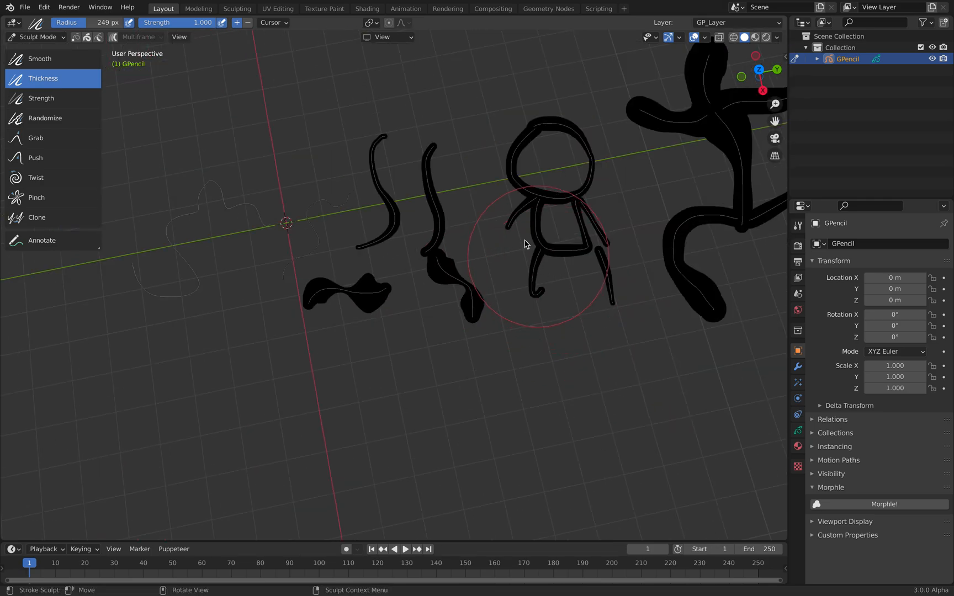
pyautogui.scroll(-2, 221, 227)
pyautogui.click(56, 39)
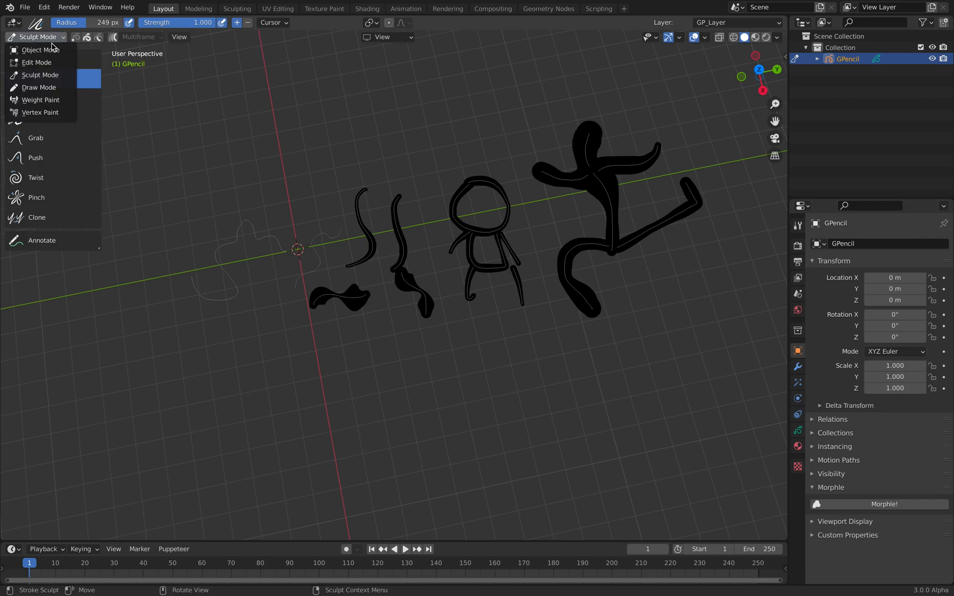
pyautogui.click(39, 47)
pyautogui.moveTo(420, 166); pyautogui.dragTo(338, 139, button='middle')
pyautogui.press('Delete')
# - Save the empty scene to the Desktop as creature_gp_001.blend
pyautogui.click(24, 8)
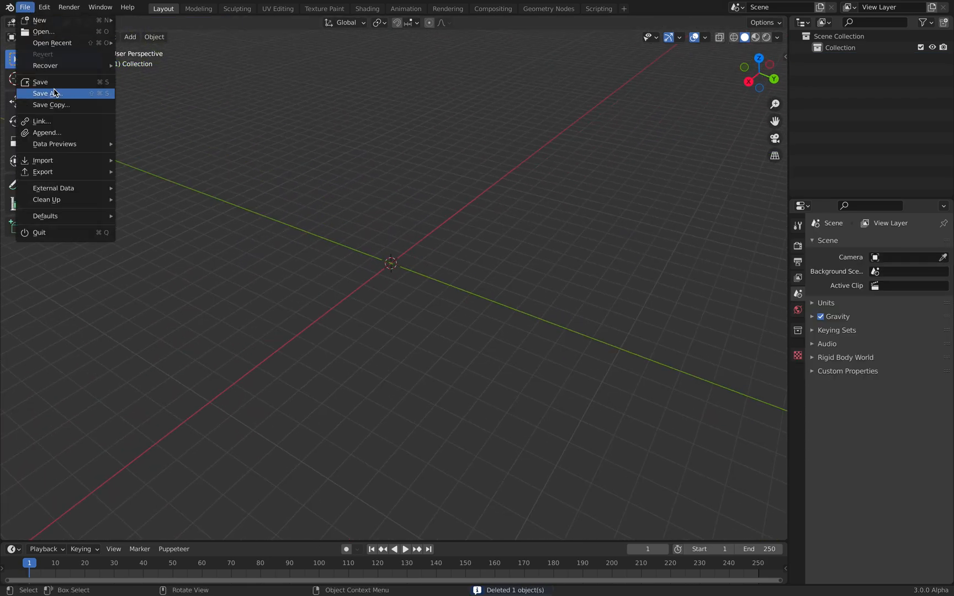
pyautogui.click(58, 94)
pyautogui.click(371, 549)
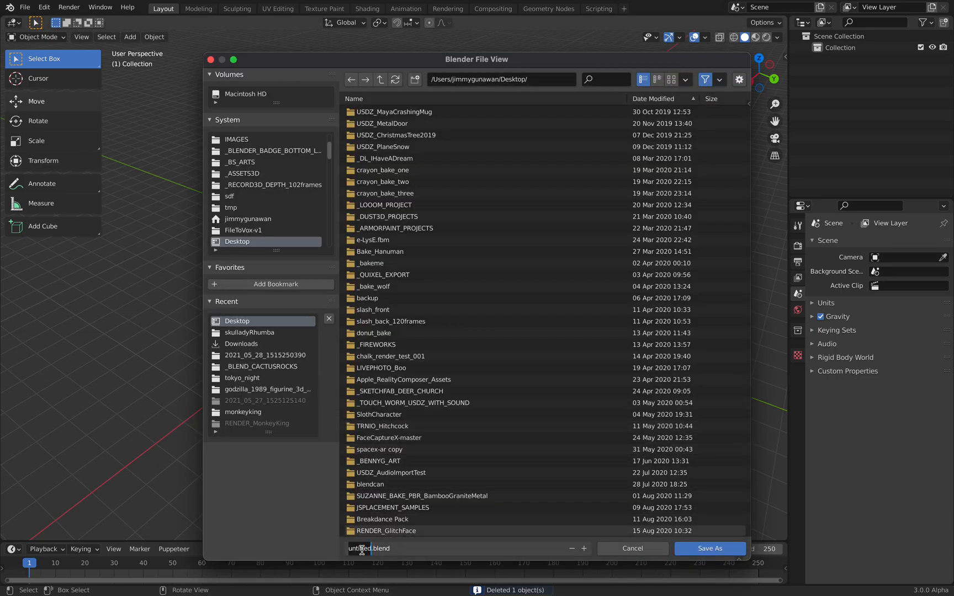
pyautogui.write('creature_')
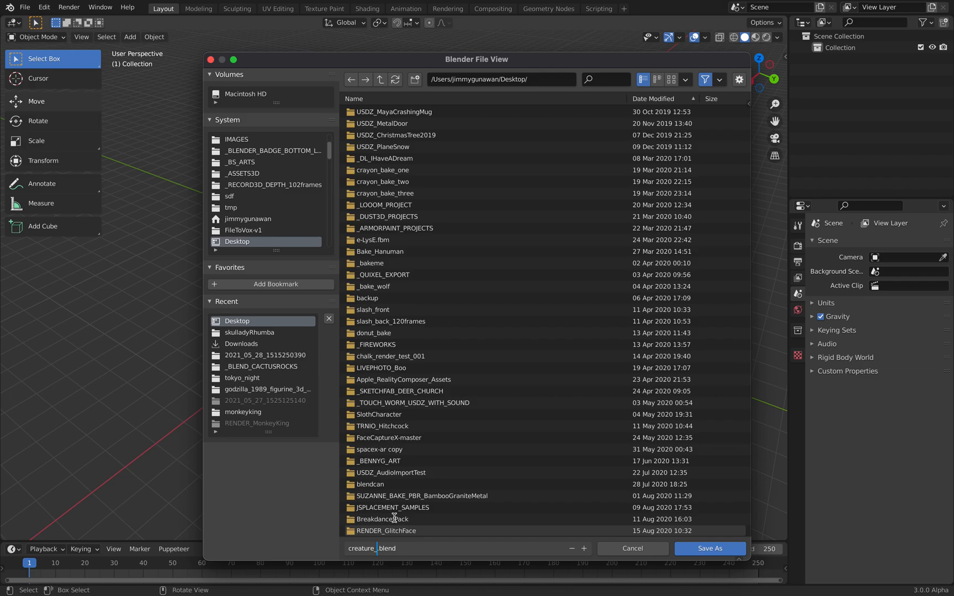
pyautogui.write('gp_001')
pyautogui.press('Return')
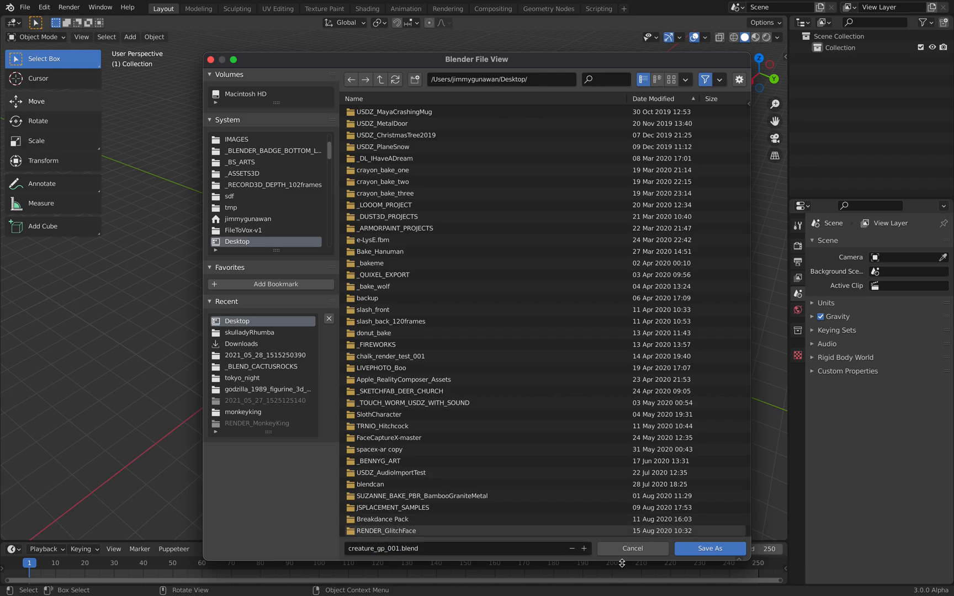
pyautogui.click(710, 548)
# - Switch the viewport to the Right orthographic view and frame the area above the world origin
pyautogui.moveTo(446, 222); pyautogui.dragTo(452, 189, button='middle')
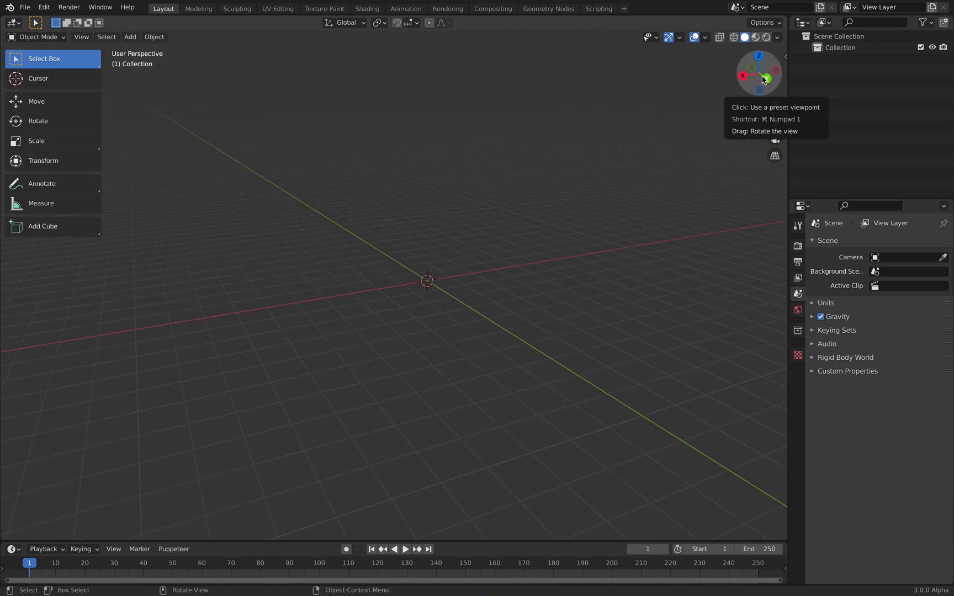
pyautogui.press('`')
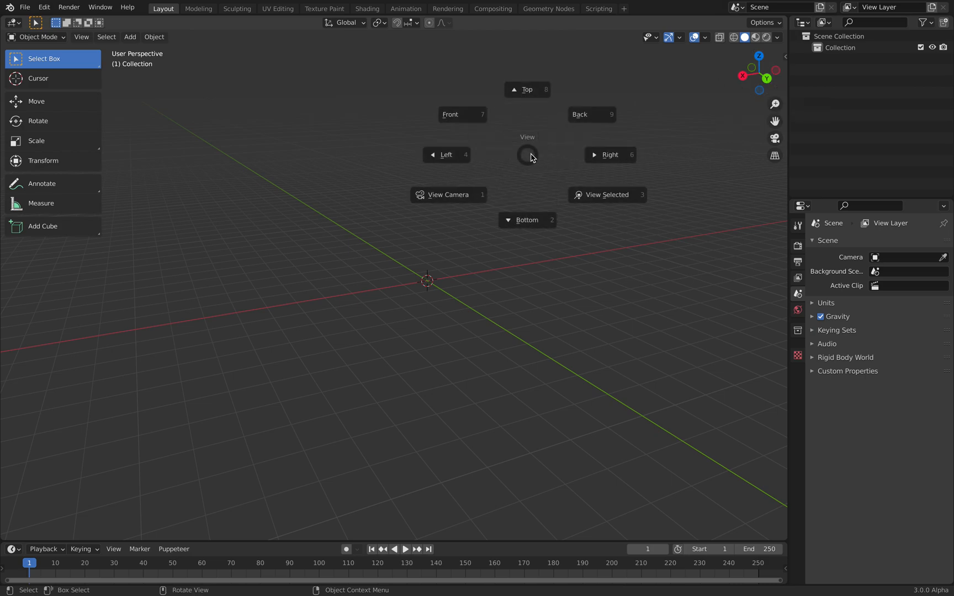
pyautogui.click(602, 157)
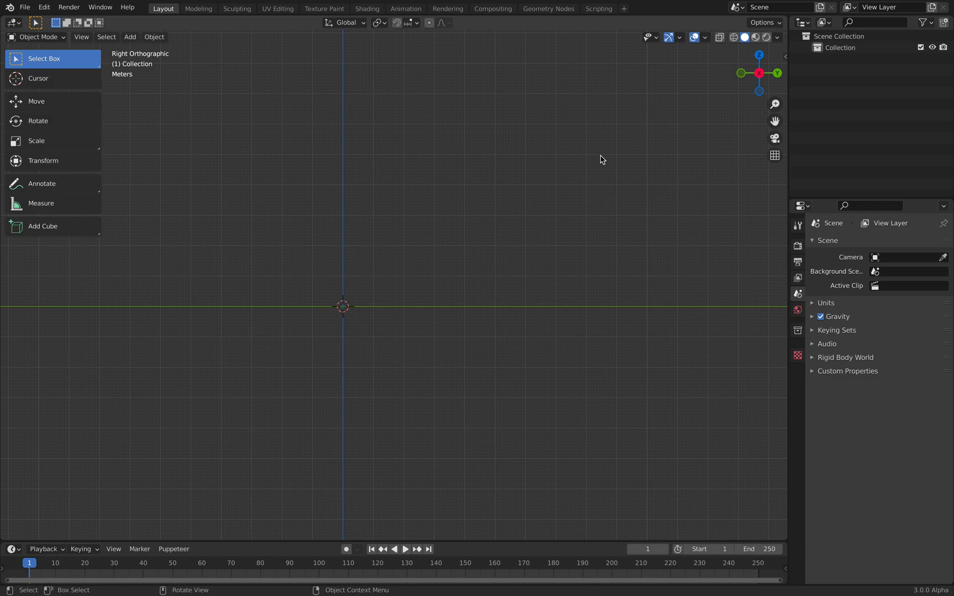
pyautogui.scroll(1, 414, 256)
pyautogui.keyDown('shift'); pyautogui.moveTo(431, 286); pyautogui.dragTo(537, 328, button='middle'); pyautogui.keyUp('shift')
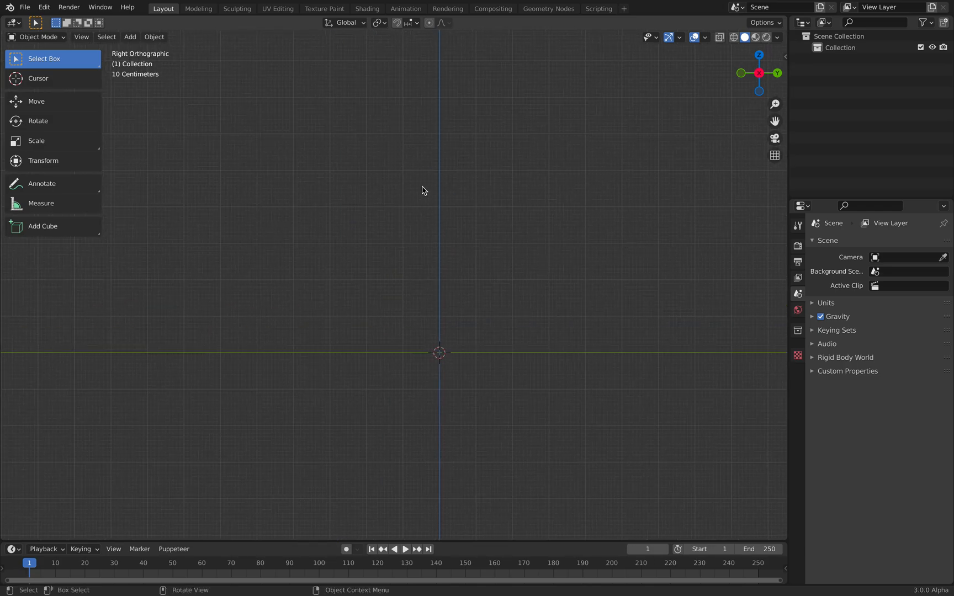
# - Add a Blank grease pencil object at the world origin and switch it to Draw Mode
pyautogui.hotkey('shift', 'a')
pyautogui.moveTo(462, 187)
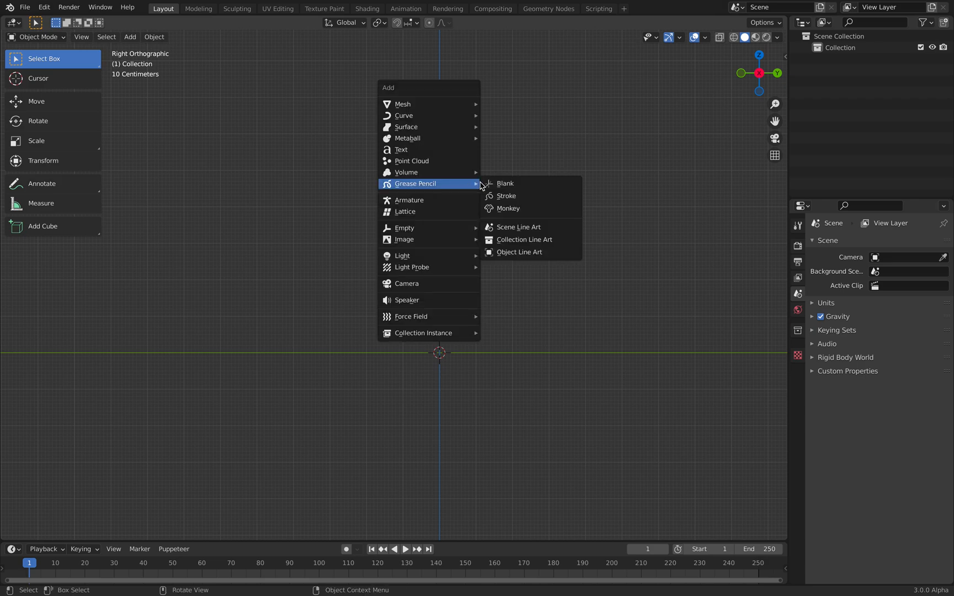
pyautogui.click(501, 183)
pyautogui.click(36, 36)
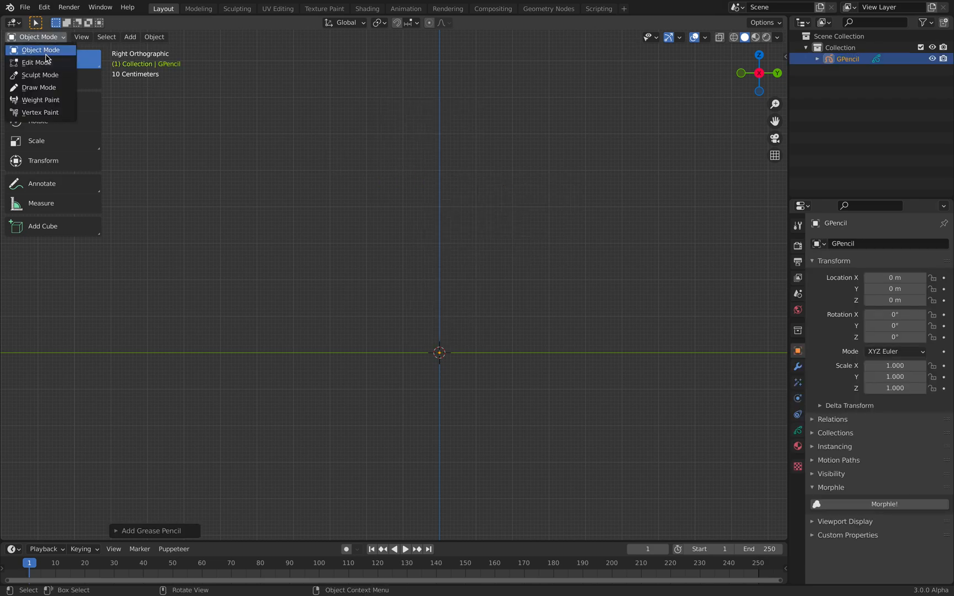
pyautogui.click(47, 89)
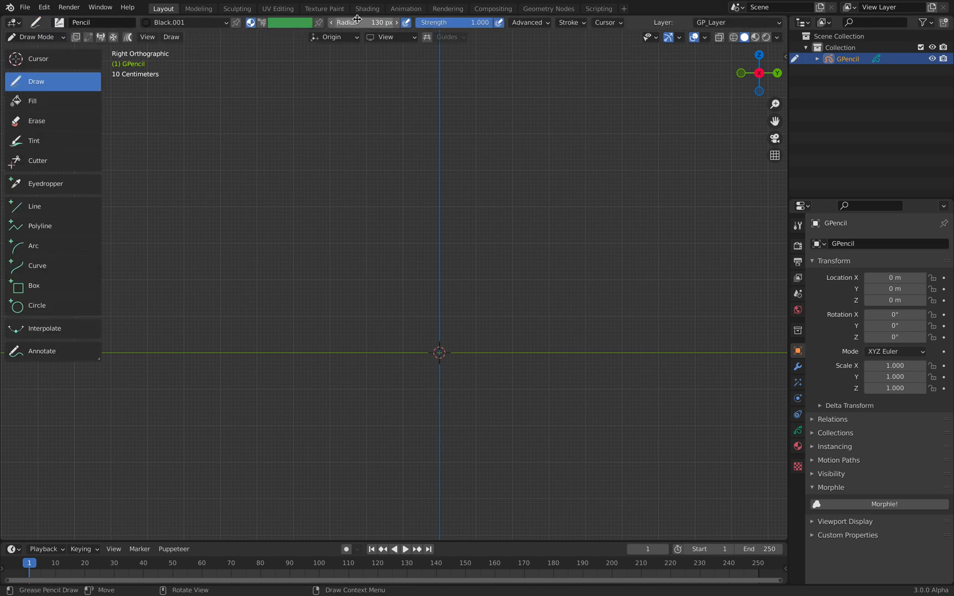
pyautogui.moveTo(288, 188)
pyautogui.mouseDown()
pyautogui.moveTo(350, 150)
pyautogui.moveTo(331, 240)
pyautogui.moveTo(411, 251)
pyautogui.moveTo(538, 213)
pyautogui.mouseUp()
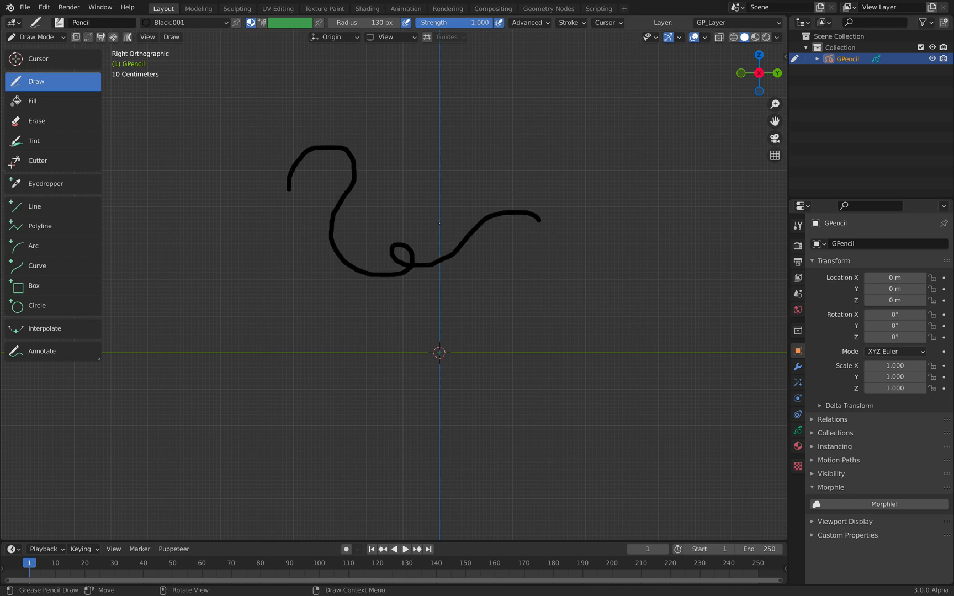
pyautogui.press('z')
pyautogui.press('Escape')
pyautogui.hotkey('ctrl', 'z')
# - Draw the creature's head in side view as three curved strokes fanning out from one point: snout, lower jaw and horn
pyautogui.keyDown('shift'); pyautogui.moveTo(440, 223); pyautogui.dragTo(433, 244, button='middle'); pyautogui.keyUp('shift')
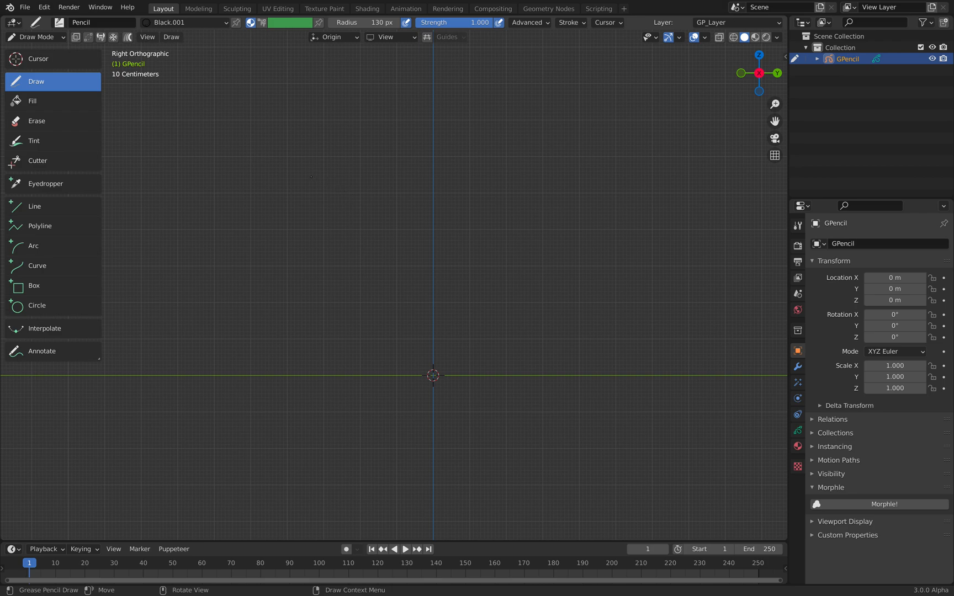
pyautogui.moveTo(305, 168); pyautogui.dragTo(213, 186)
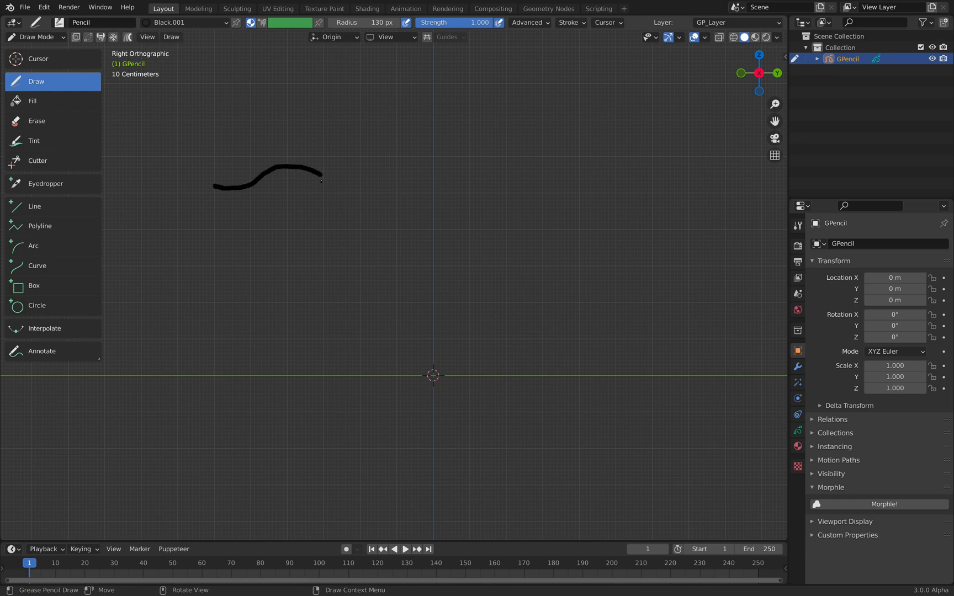
pyautogui.moveTo(299, 193); pyautogui.dragTo(272, 226)
pyautogui.moveTo(313, 160); pyautogui.dragTo(287, 114)
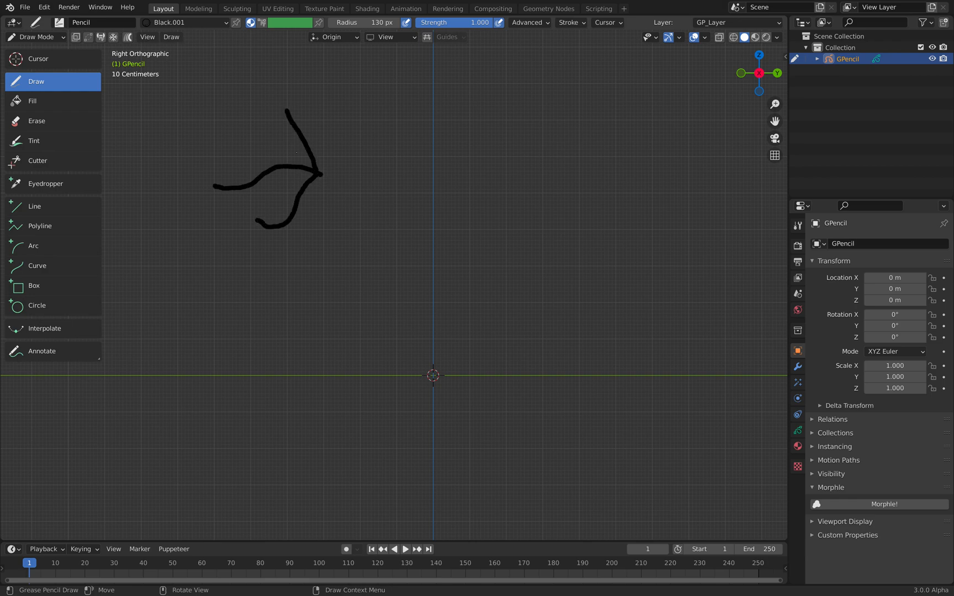
# - Draw the neck, back and tail line with two neck spikes, plus bent front and hind legs with toes resting on the ground line
pyautogui.moveTo(322, 177)
pyautogui.mouseDown()
pyautogui.moveTo(343, 194)
pyautogui.moveTo(346, 252)
pyautogui.mouseUp()
pyautogui.moveTo(374, 274)
pyautogui.mouseDown()
pyautogui.moveTo(430, 280)
pyautogui.moveTo(529, 267)
pyautogui.moveTo(639, 361)
pyautogui.moveTo(663, 364)
pyautogui.mouseUp()
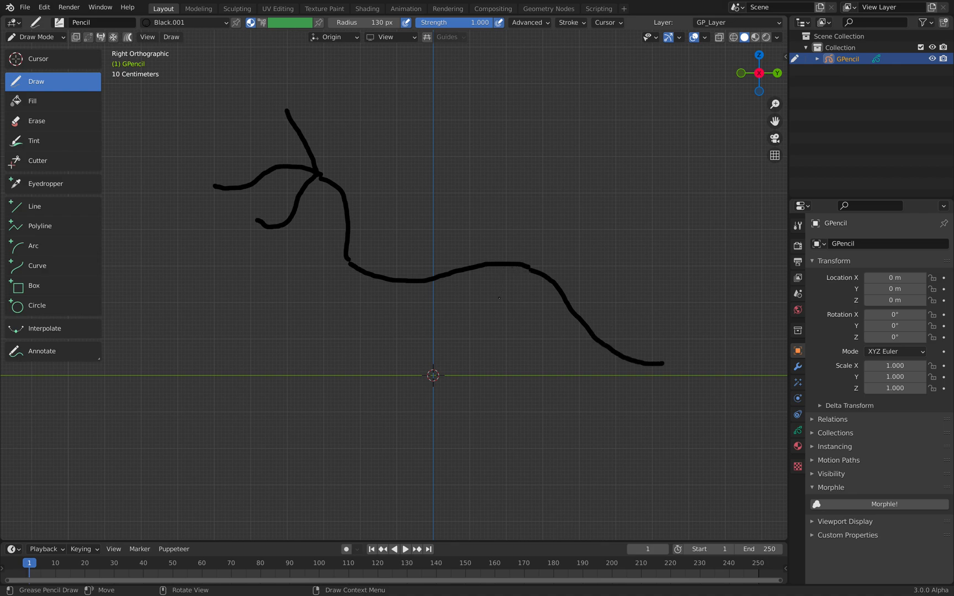
pyautogui.moveTo(526, 267)
pyautogui.mouseDown()
pyautogui.moveTo(503, 289)
pyautogui.moveTo(521, 334)
pyautogui.mouseUp()
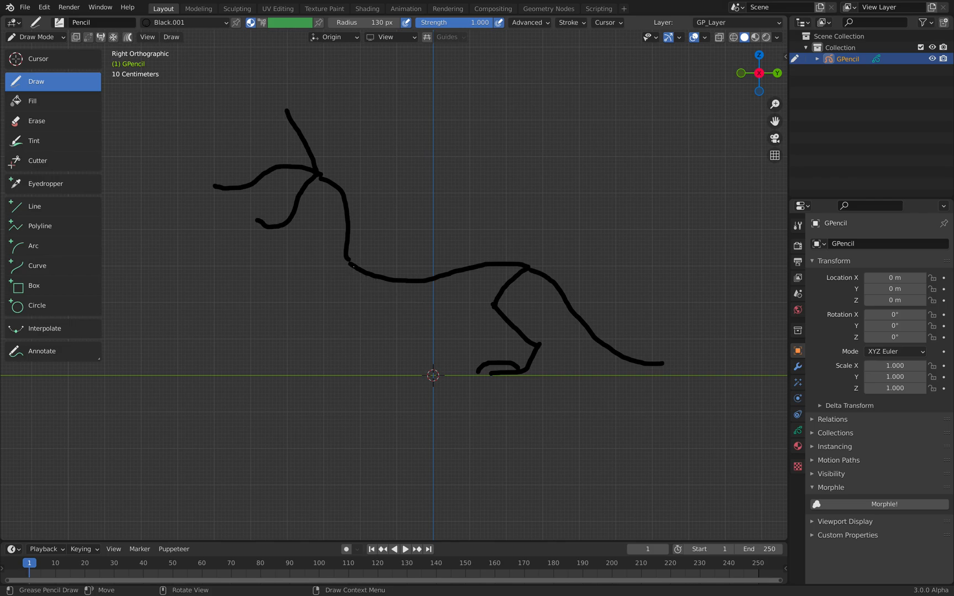
pyautogui.moveTo(350, 264); pyautogui.dragTo(382, 295)
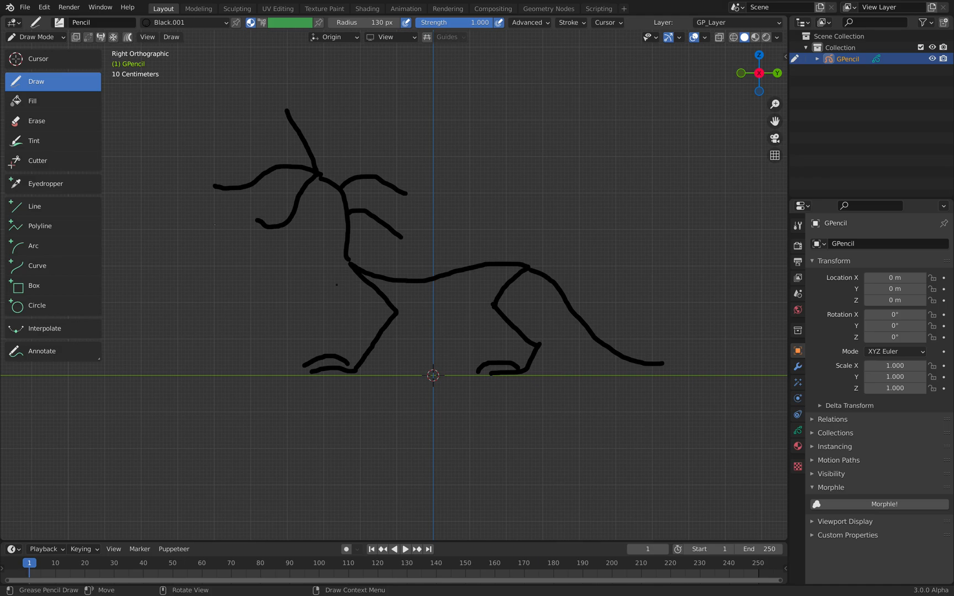
# - Return to Object Mode, view the flat creature drawing in perspective, and save the file
pyautogui.click(50, 39)
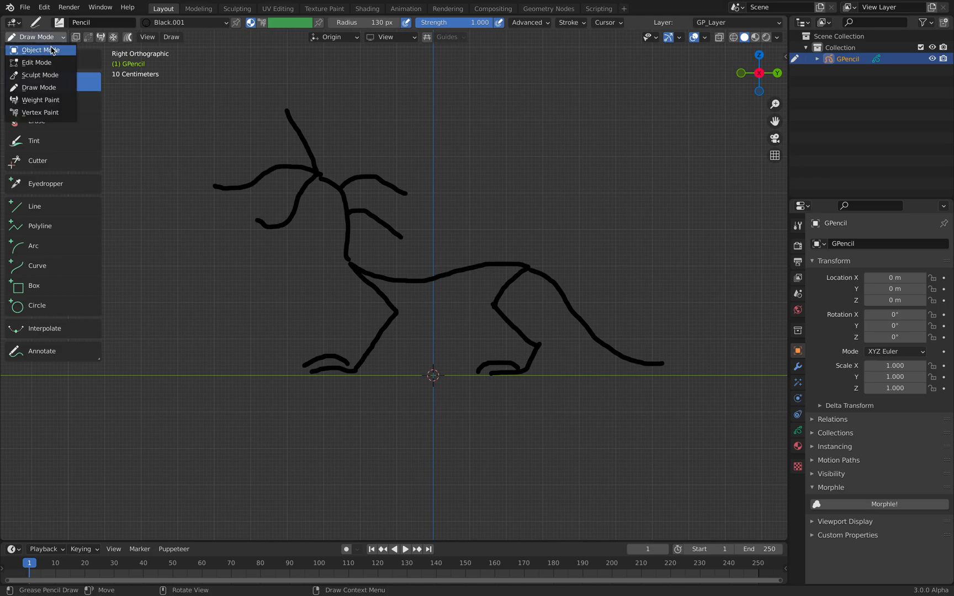
pyautogui.click(53, 50)
pyautogui.moveTo(358, 248)
pyautogui.mouseDown(button='middle')
pyautogui.moveTo(459, 264)
pyautogui.moveTo(439, 264)
pyautogui.moveTo(502, 256)
pyautogui.moveTo(461, 258)
pyautogui.mouseUp(button='middle')
pyautogui.scroll(3, 497, 258)
pyautogui.moveTo(471, 316)
pyautogui.mouseDown(button='middle')
pyautogui.moveTo(393, 387)
pyautogui.moveTo(378, 376)
pyautogui.moveTo(385, 362)
pyautogui.mouseUp(button='middle')
pyautogui.hotkey('ctrl', 's')
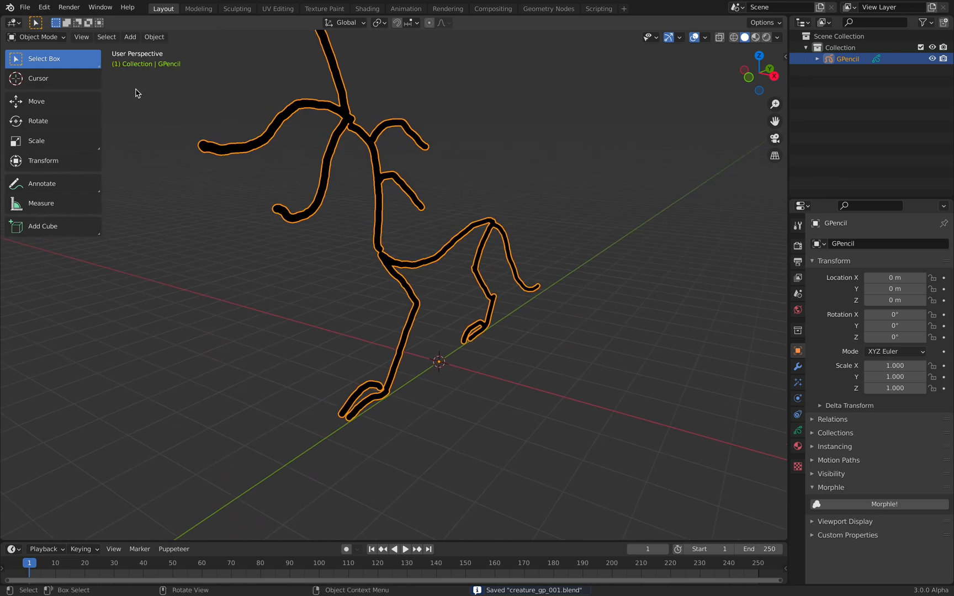
# - Switch to Edit Mode and move the front foot's upper toe stroke slightly to the side
pyautogui.click(44, 36)
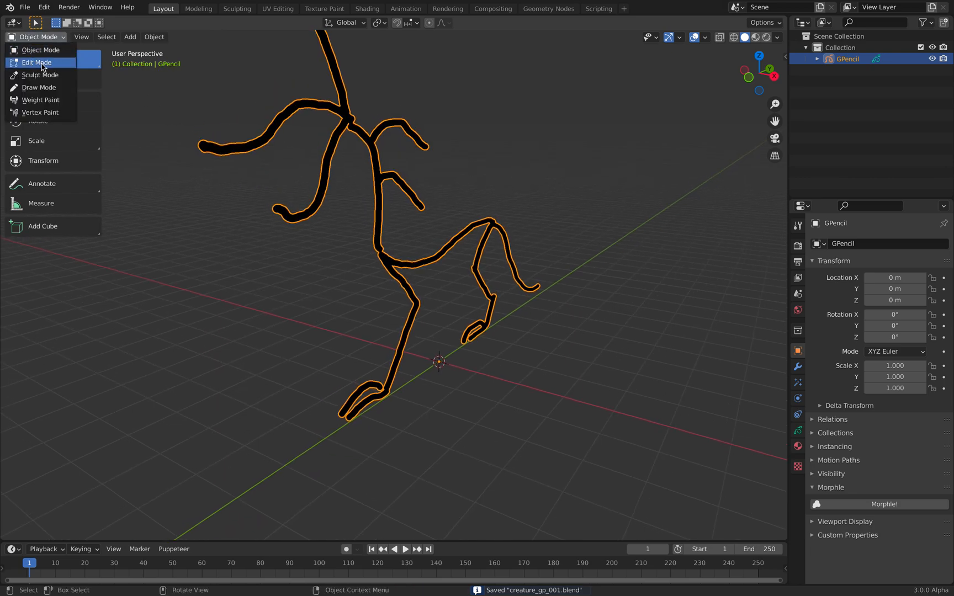
pyautogui.click(74, 63)
pyautogui.moveTo(420, 209); pyautogui.dragTo(417, 201, button='middle')
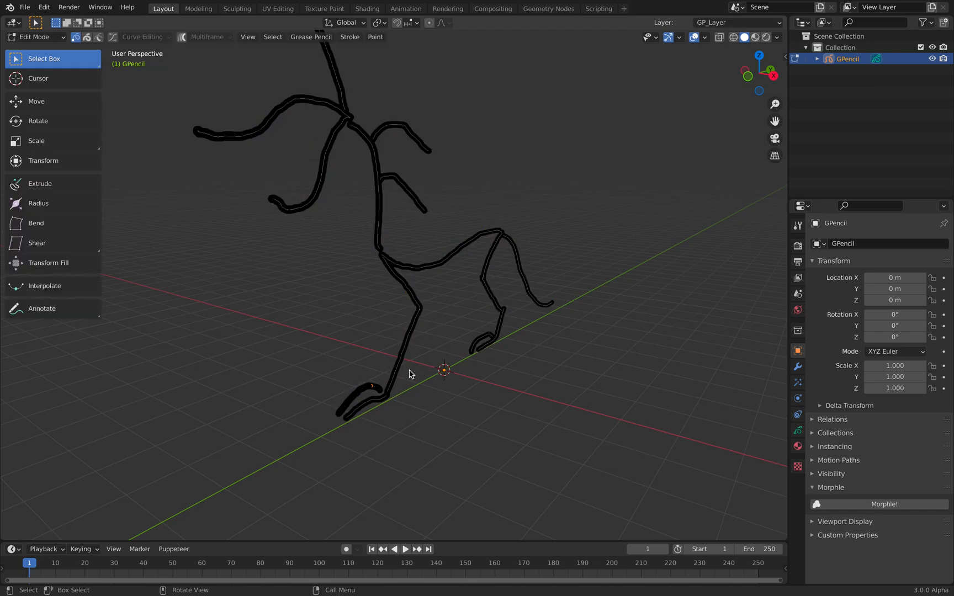
pyautogui.scroll(4, 403, 380)
pyautogui.moveTo(400, 359)
pyautogui.mouseDown(button='middle')
pyautogui.moveTo(432, 366)
pyautogui.moveTo(447, 385)
pyautogui.moveTo(434, 405)
pyautogui.moveTo(495, 361)
pyautogui.mouseUp(button='middle')
pyautogui.press('g')
pyautogui.click(431, 381)
pyautogui.press('r')
pyautogui.click(483, 314)
pyautogui.hotkey('ctrl', 'z')
# - Split the 3D viewport into two side-by-side views and set the new one to Top orthographic
pyautogui.moveTo(526, 316)
pyautogui.mouseDown(button='middle')
pyautogui.moveTo(450, 333)
pyautogui.moveTo(482, 323)
pyautogui.mouseUp(button='middle')
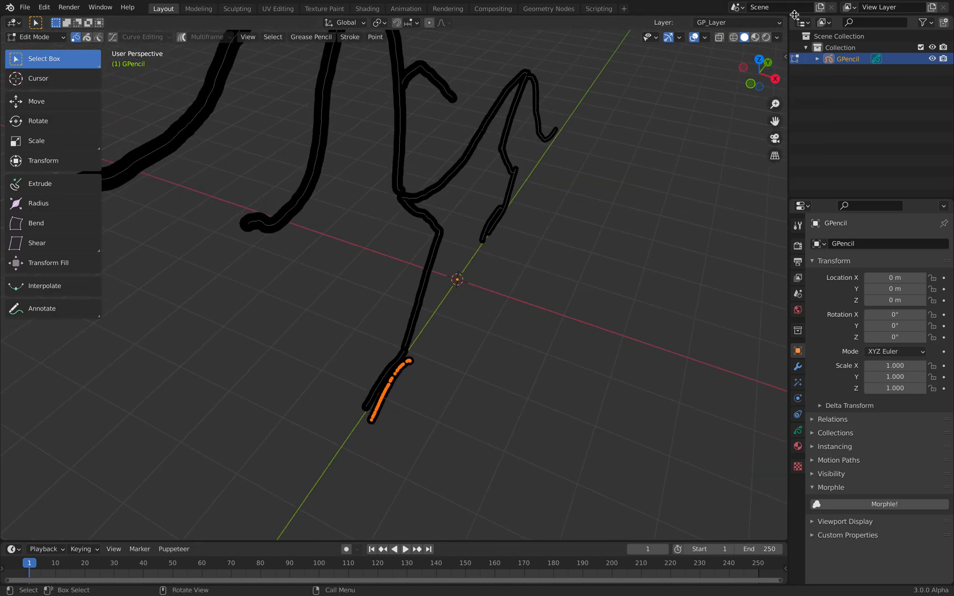
pyautogui.moveTo(784, 18); pyautogui.dragTo(538, 39)
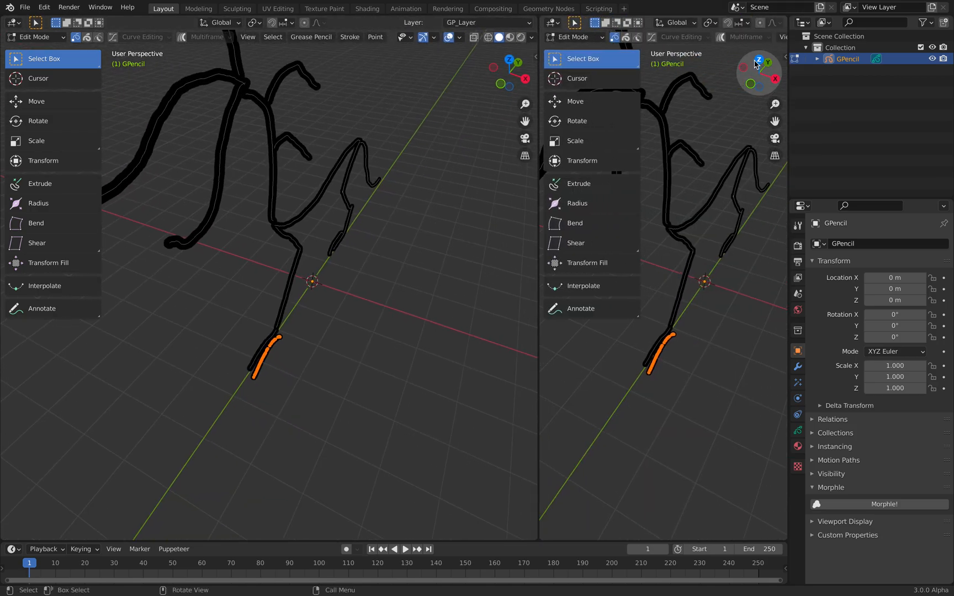
pyautogui.click(759, 72)
# - In the top view, rotate the selected front toe stroke outward, place it beside the middle toe, and adjust its scale
pyautogui.press('r')
pyautogui.click(735, 264)
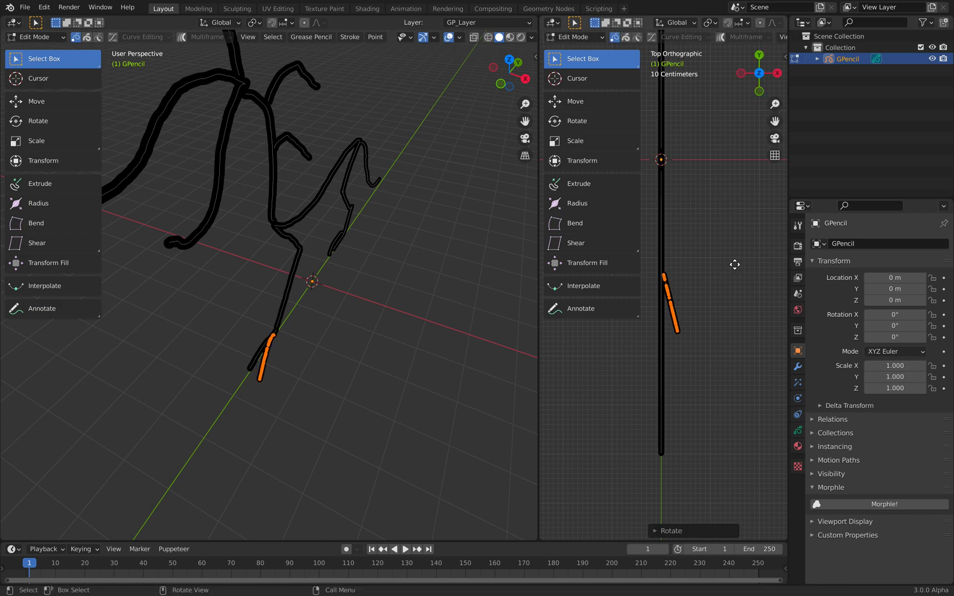
pyautogui.press('g')
pyautogui.click(745, 293)
pyautogui.press('s')
pyautogui.click(740, 297)
pyautogui.press('g')
pyautogui.click(735, 291)
pyautogui.press('s')
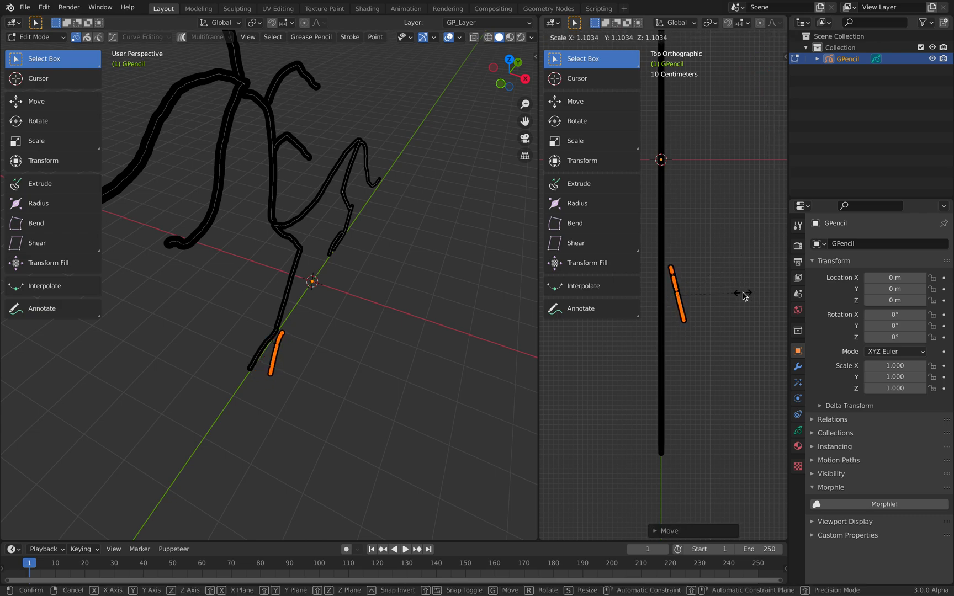
pyautogui.click(743, 297)
# - Duplicate the front toe stroke to the other side of the foot and rotate it to splay outward in the opposite direction
pyautogui.hotkey('shift', 'd')
pyautogui.click(721, 298)
pyautogui.press('r')
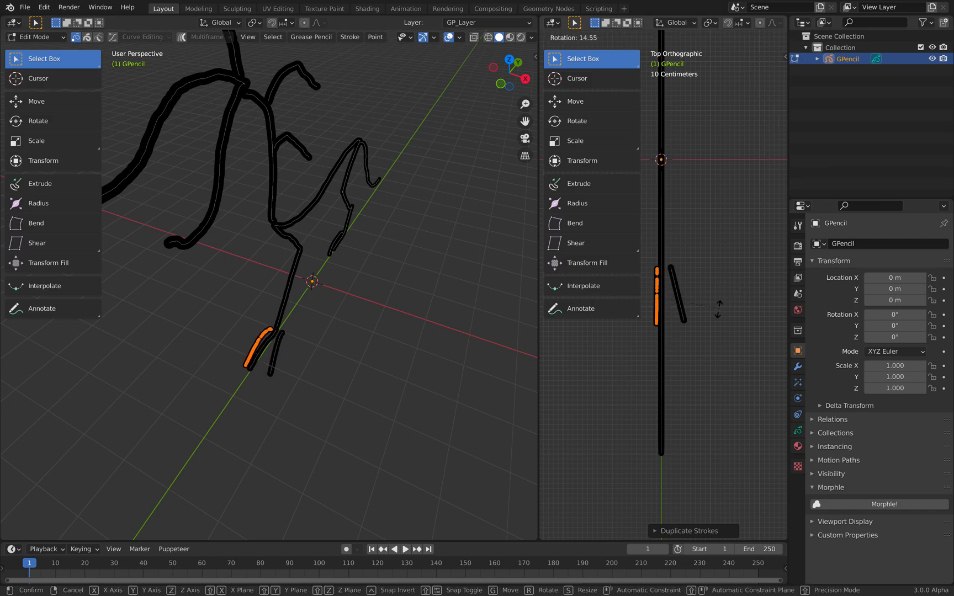
pyautogui.click(696, 312)
pyautogui.press('g')
pyautogui.click(689, 313)
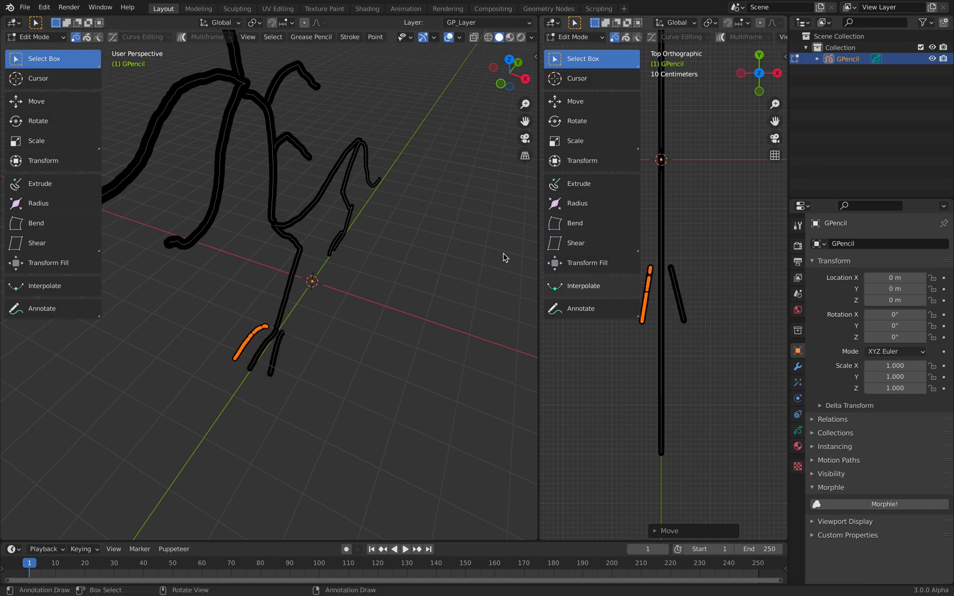
# - Select the hind foot's upper toe stroke, move it beside the foot, rotate it outward and scale it down slightly in the top view
pyautogui.scroll(4, 400, 294)
pyautogui.click(466, 301)
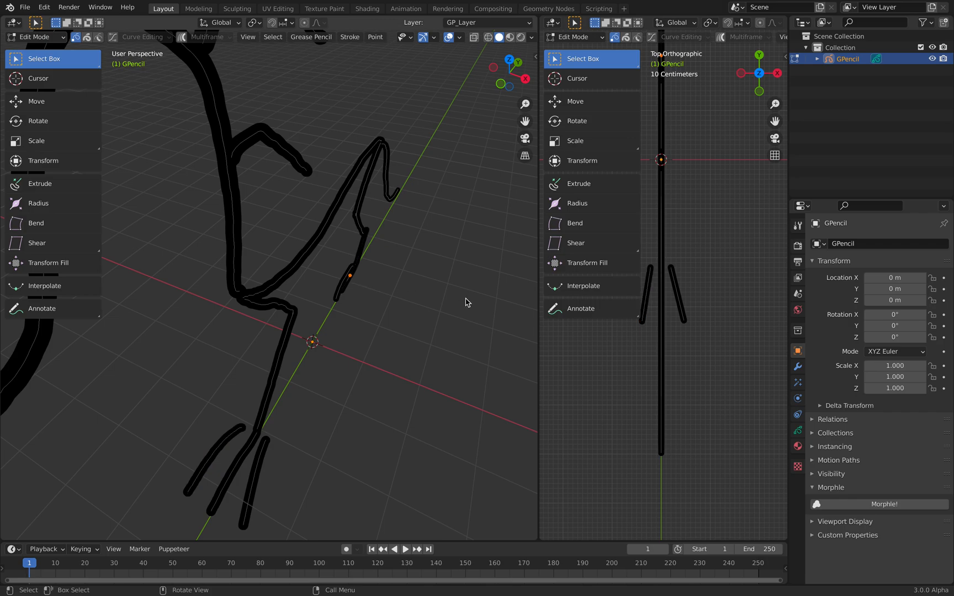
pyautogui.scroll(2, 393, 315)
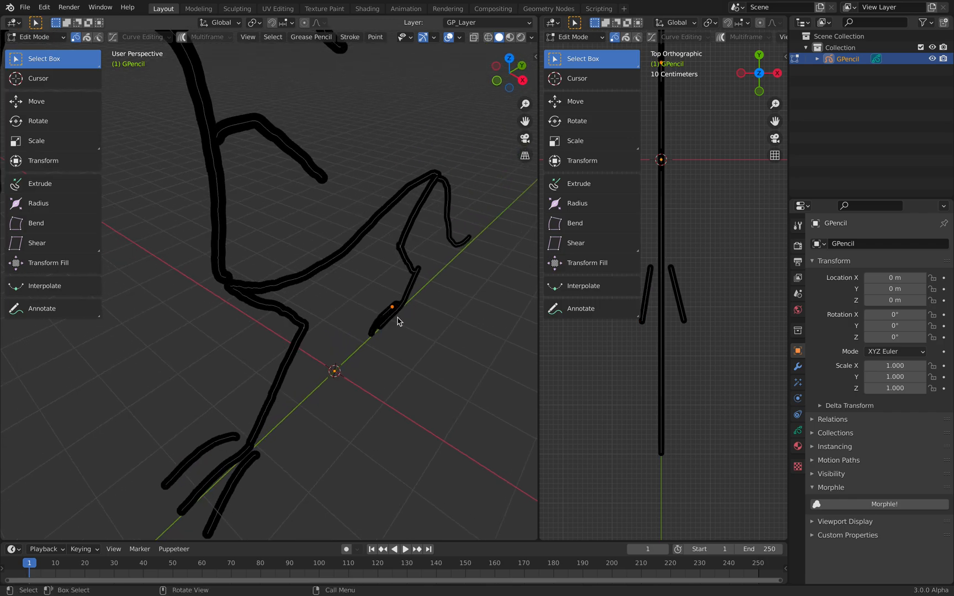
pyautogui.keyDown('shift'); pyautogui.moveTo(706, 131); pyautogui.dragTo(696, 206, button='middle'); pyautogui.keyUp('shift')
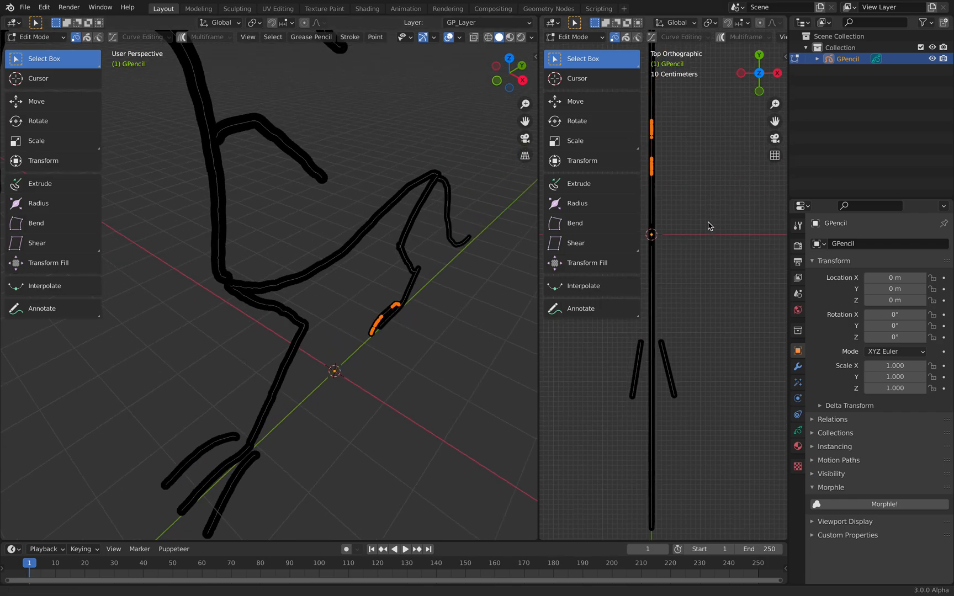
pyautogui.press('g')
pyautogui.click(706, 208)
pyautogui.press('r')
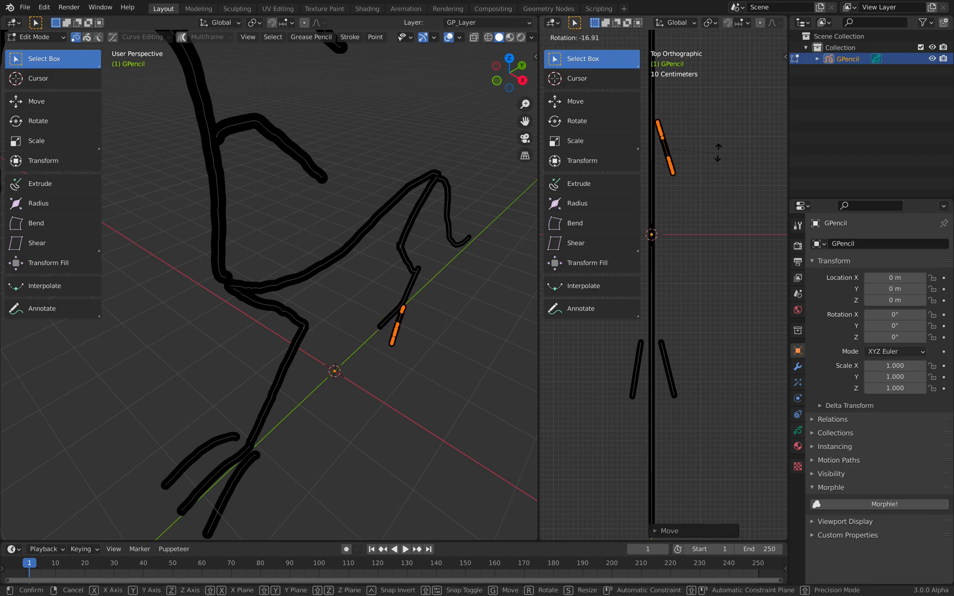
pyautogui.click(709, 162)
pyautogui.press('s')
pyautogui.click(703, 156)
pyautogui.press('g')
pyautogui.click(703, 151)
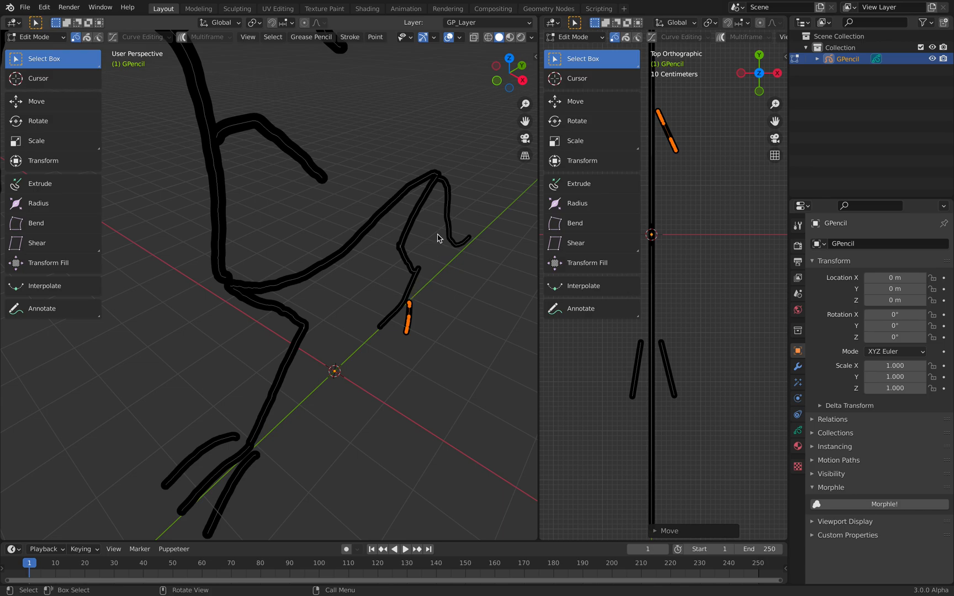
# - Select the whole front leg with its three toes and move it about 0.74 m along the X axis
pyautogui.click(430, 200)
pyautogui.moveTo(441, 215); pyautogui.dragTo(428, 213, button='middle')
pyautogui.moveTo(320, 230)
pyautogui.mouseDown(button='middle')
pyautogui.moveTo(324, 243)
pyautogui.moveTo(301, 291)
pyautogui.mouseUp(button='middle')
pyautogui.keyDown('shift'); pyautogui.moveTo(301, 291); pyautogui.dragTo(302, 270, button='middle'); pyautogui.keyUp('shift')
pyautogui.press('a')
pyautogui.press('a')
pyautogui.press('b')
pyautogui.moveTo(204, 276); pyautogui.dragTo(290, 376)
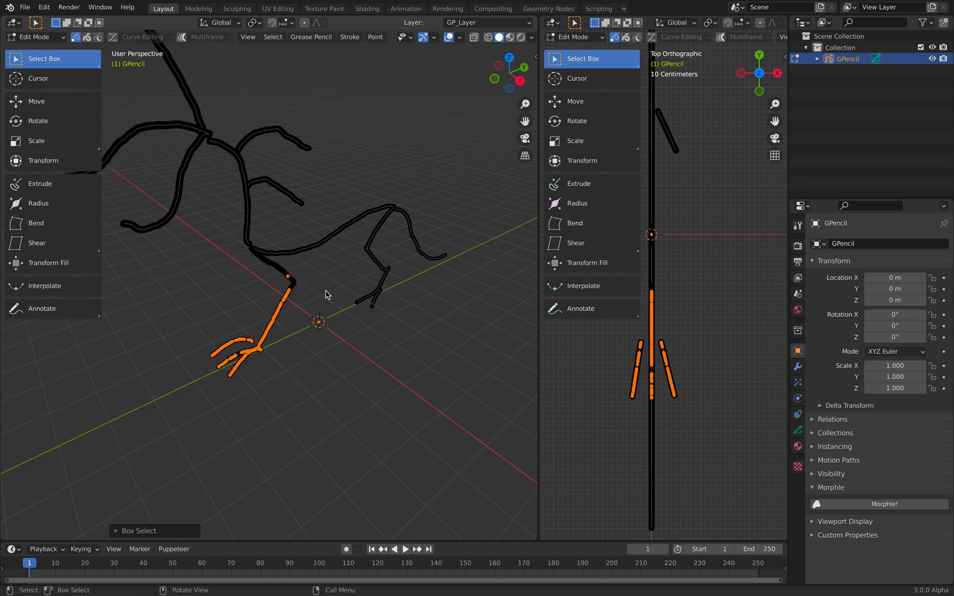
pyautogui.hotkey('ctrl', 'l')
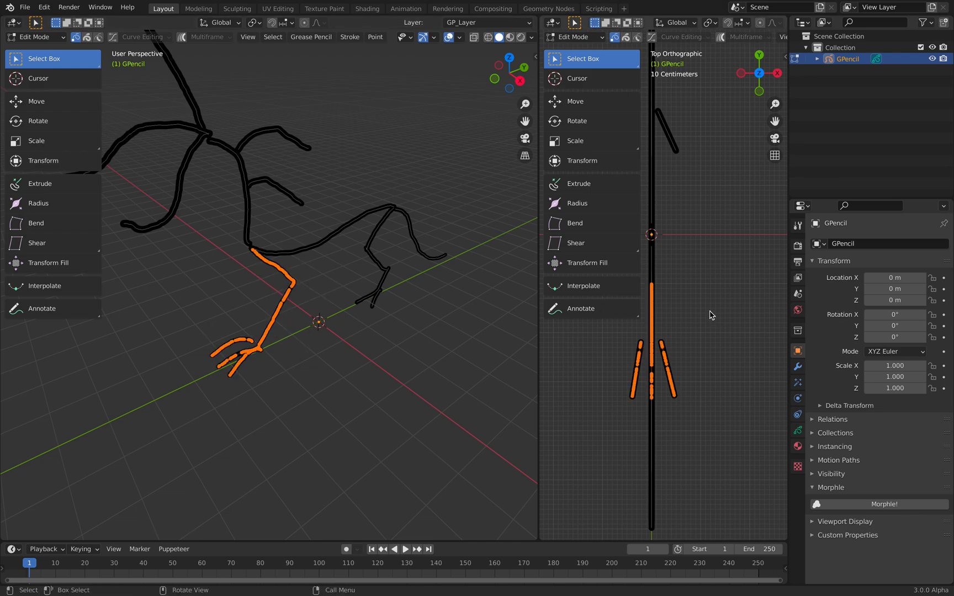
pyautogui.press('g')
pyautogui.press('x')
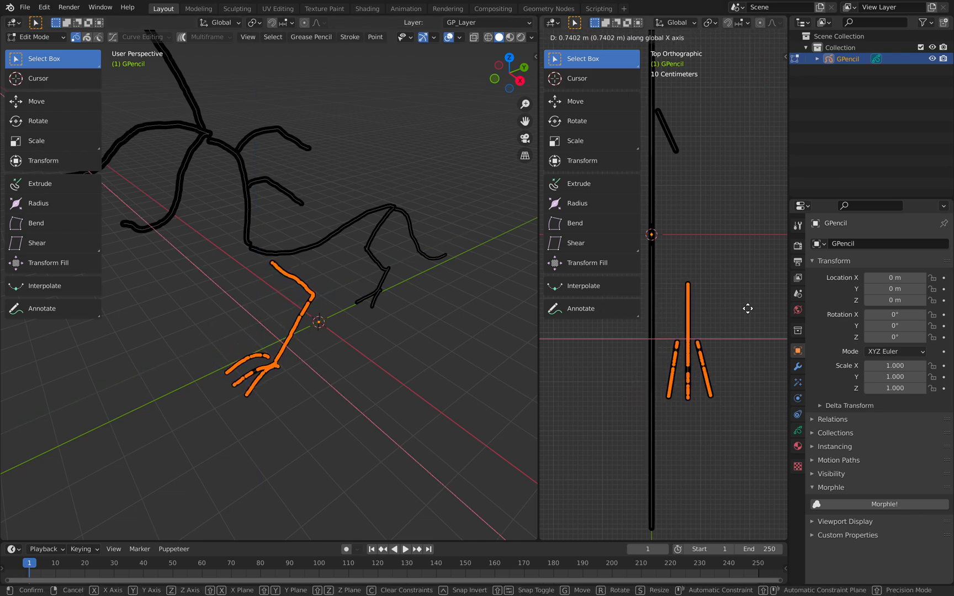
pyautogui.click(746, 308)
# - Select the hind leg with its toes, move it about 0.76 m along X away from the body, and save the file
pyautogui.press('a')
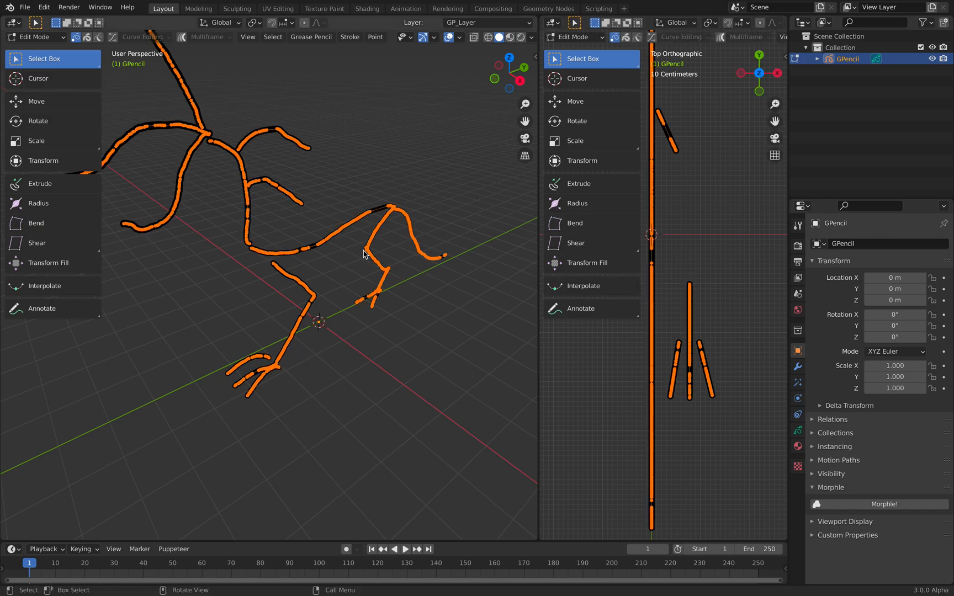
pyautogui.hotkey('alt', 'a')
pyautogui.moveTo(356, 241); pyautogui.dragTo(400, 315)
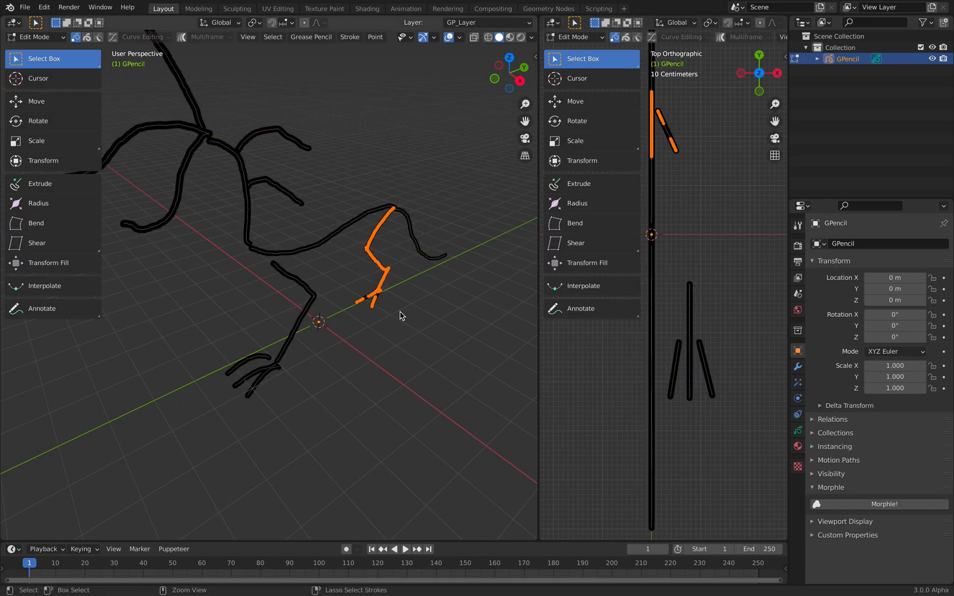
pyautogui.press('g')
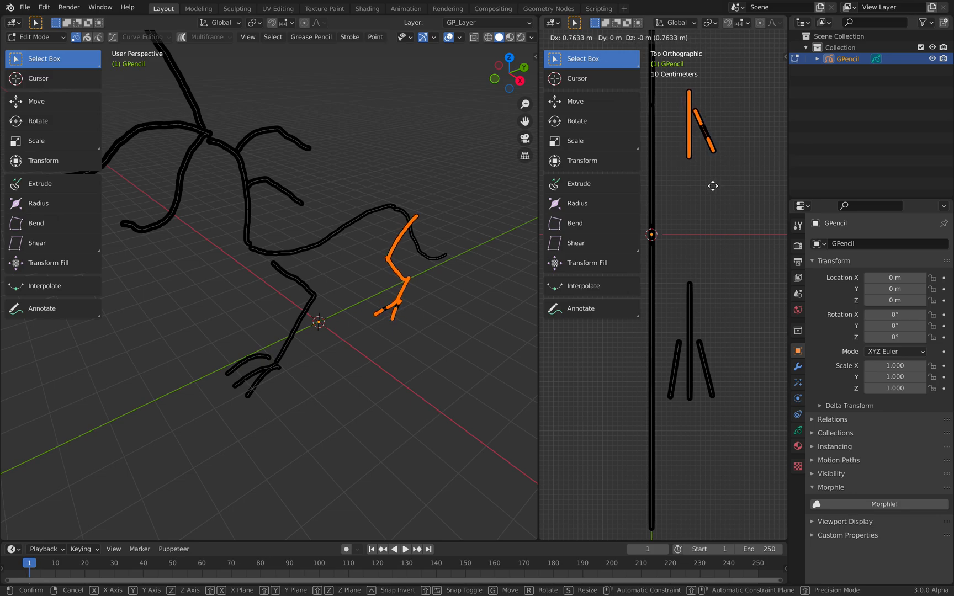
pyautogui.click(712, 188)
pyautogui.moveTo(712, 187)
pyautogui.mouseDown(button='middle')
pyautogui.moveTo(676, 269)
pyautogui.moveTo(664, 263)
pyautogui.moveTo(685, 270)
pyautogui.moveTo(678, 276)
pyautogui.mouseUp(button='middle')
pyautogui.moveTo(375, 298); pyautogui.dragTo(407, 320, button='middle')
pyautogui.hotkey('ctrl', 's')
# - Switch to Draw Mode and set the stroke placement to Stroke
pyautogui.moveTo(346, 193); pyautogui.dragTo(371, 238, button='middle')
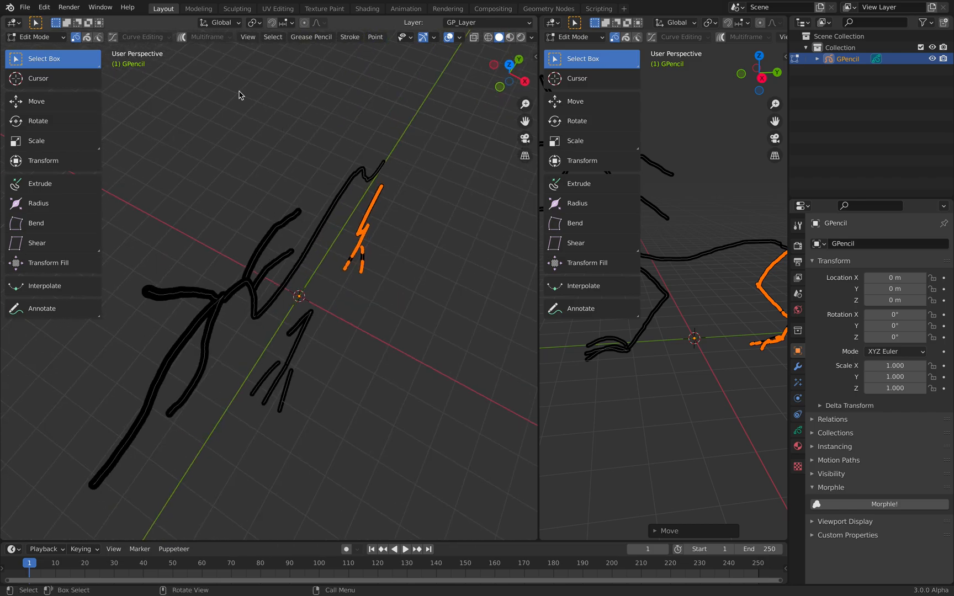
pyautogui.click(34, 36)
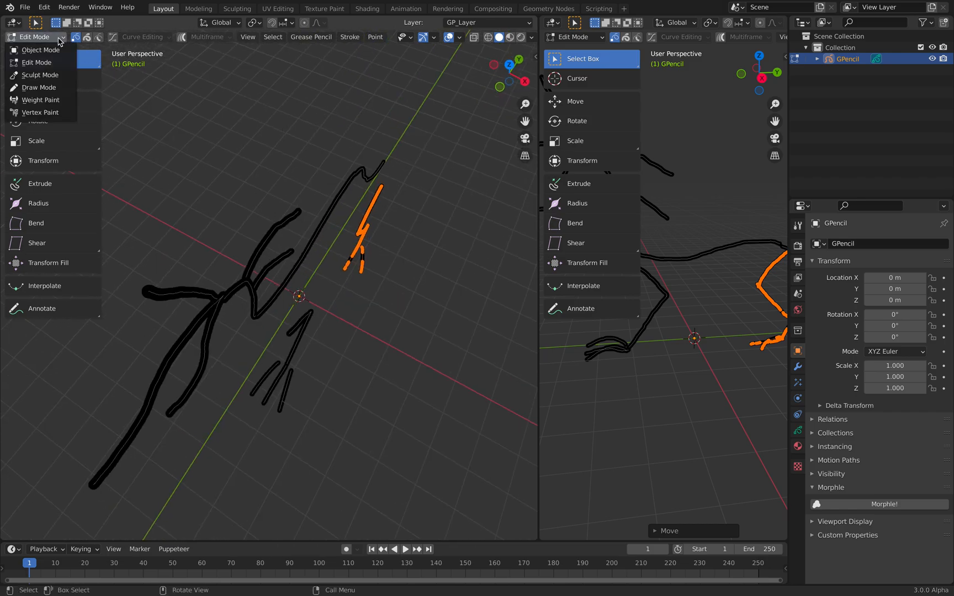
pyautogui.click(34, 88)
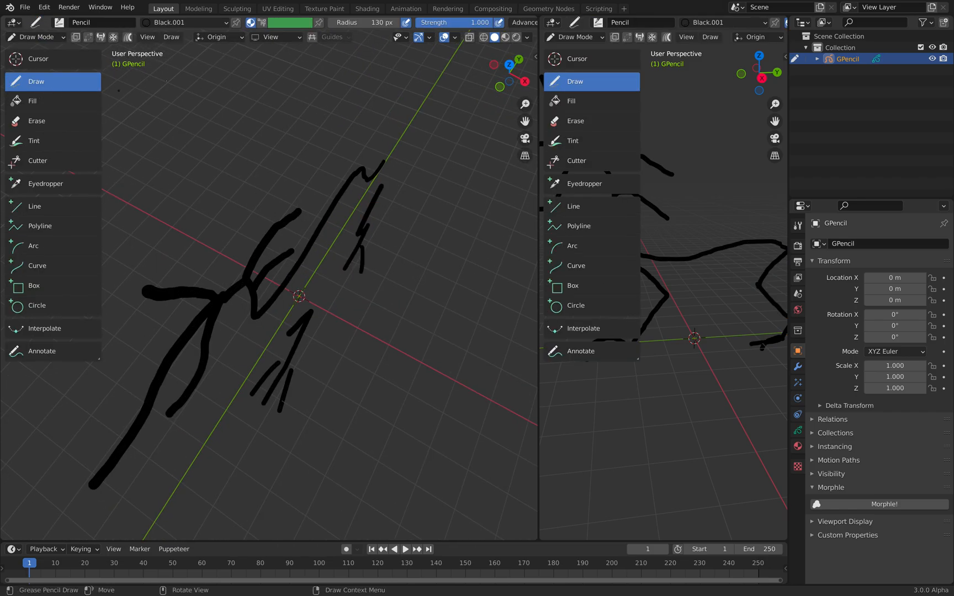
pyautogui.click(229, 38)
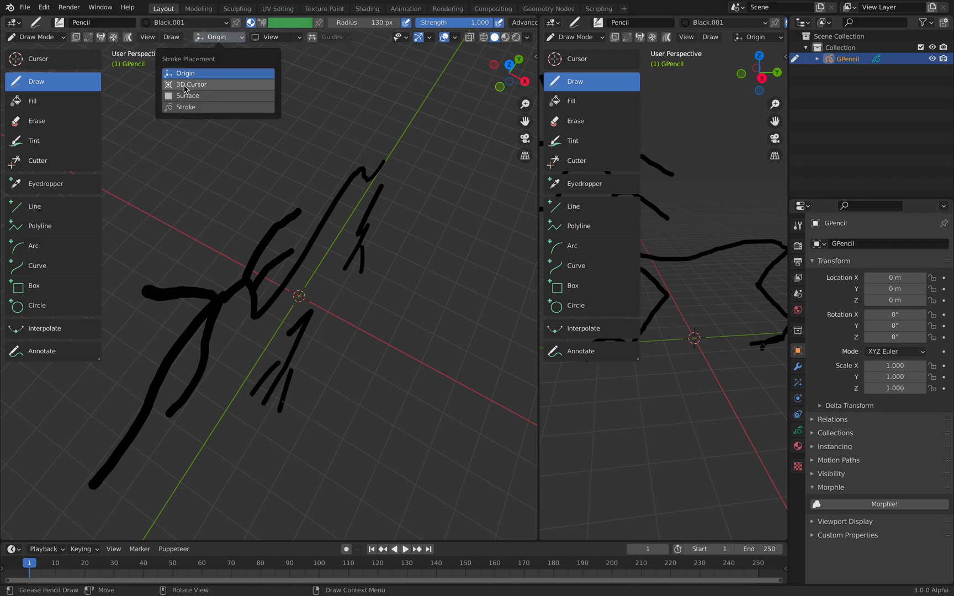
pyautogui.click(190, 107)
# - Draw a connecting stroke from the top of the hind leg towards the spine in the top view
pyautogui.moveTo(356, 292); pyautogui.dragTo(378, 299, button='middle')
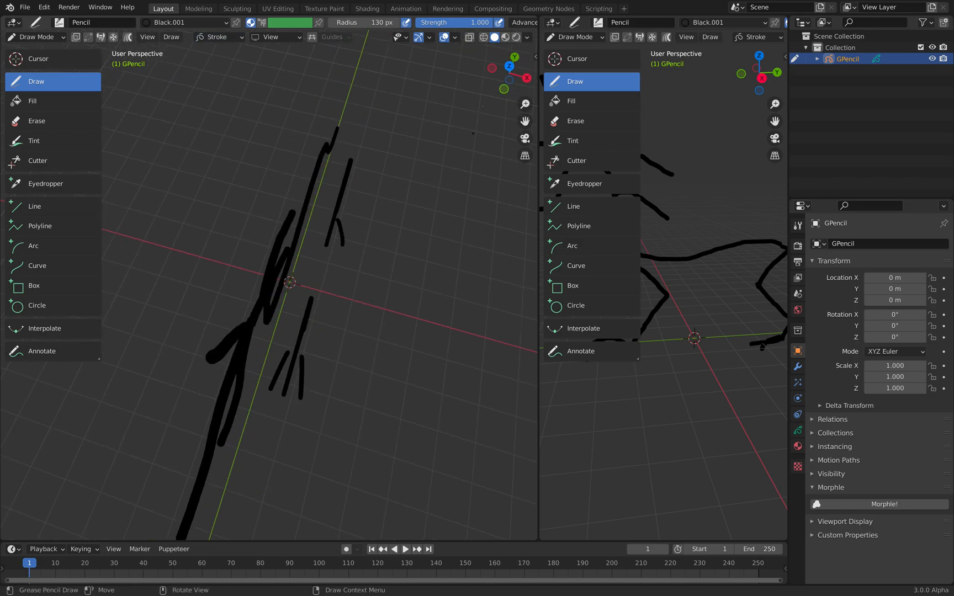
pyautogui.click(509, 68)
pyautogui.keyDown('shift'); pyautogui.moveTo(318, 103); pyautogui.dragTo(320, 119, button='middle'); pyautogui.keyUp('shift')
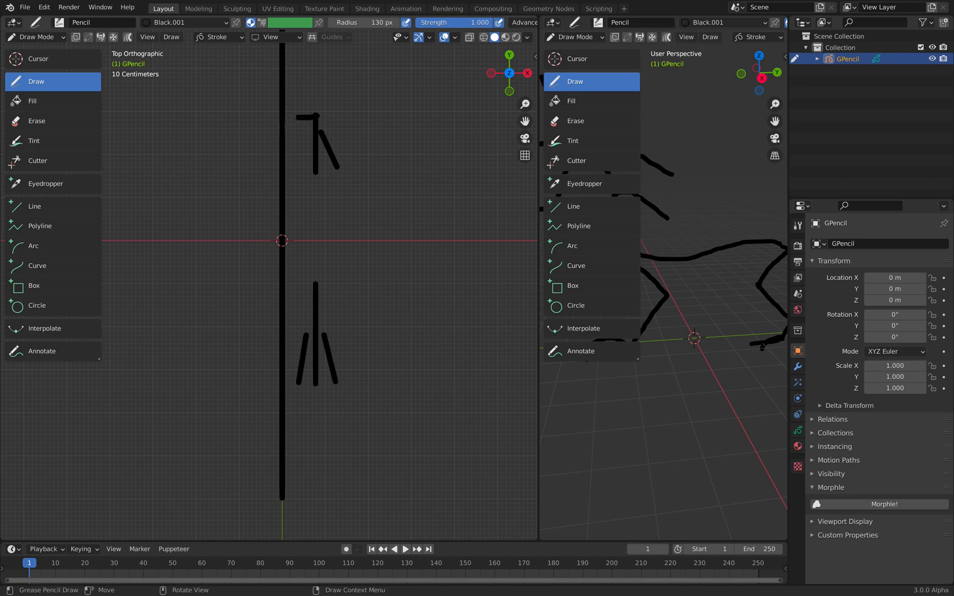
pyautogui.moveTo(337, 188)
pyautogui.mouseDown(button='middle')
pyautogui.moveTo(251, 161)
pyautogui.moveTo(356, 329)
pyautogui.moveTo(237, 313)
pyautogui.mouseUp(button='middle')
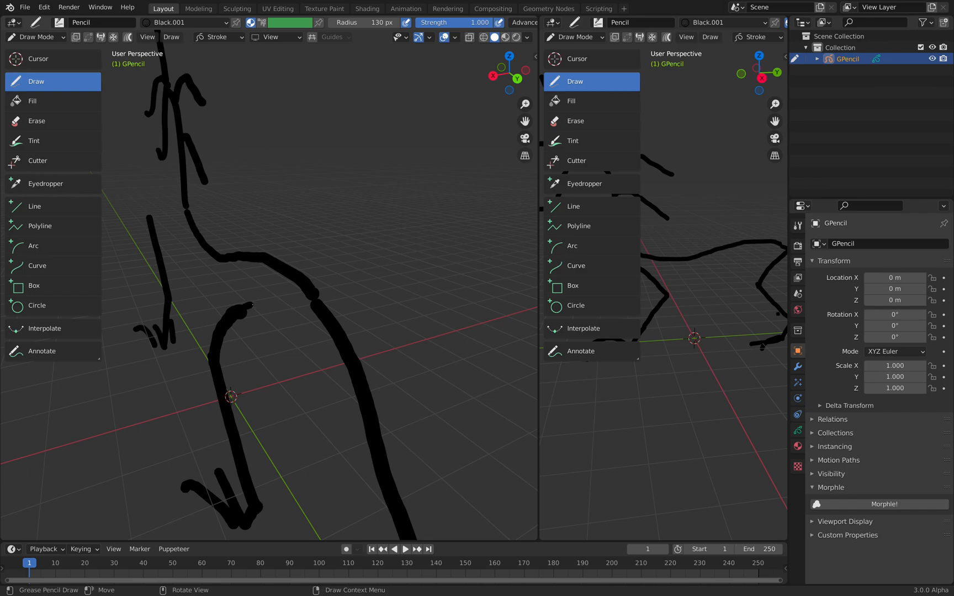
# - Draw a connecting stroke between the top of the front leg and the spine at the base of the neck
pyautogui.moveTo(327, 363)
pyautogui.mouseDown(button='middle')
pyautogui.moveTo(381, 402)
pyautogui.moveTo(511, 427)
pyautogui.mouseUp(button='middle')
pyautogui.keyDown('ctrl'); pyautogui.moveTo(233, 433); pyautogui.dragTo(233, 365, button='middle'); pyautogui.keyUp('ctrl')
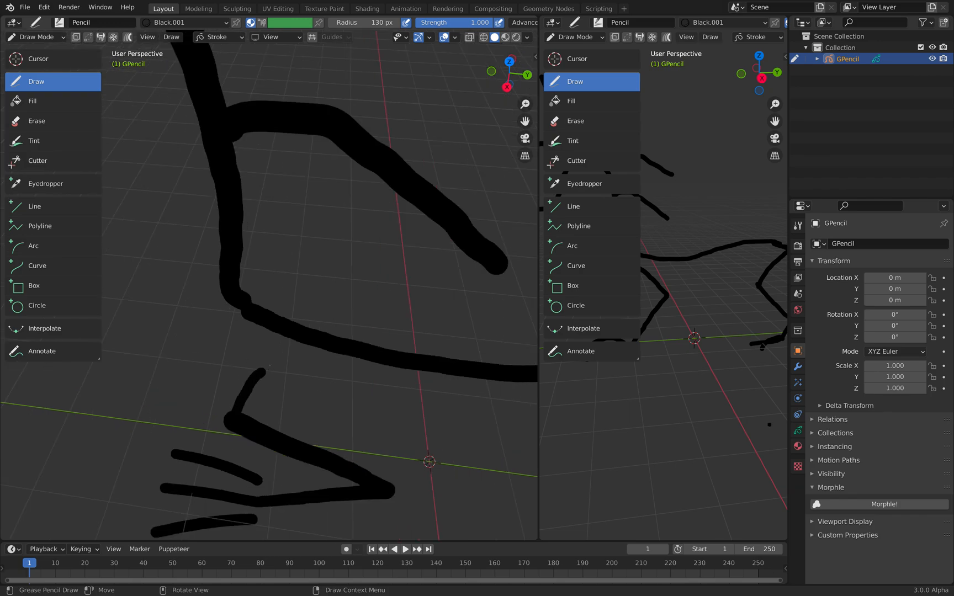
pyautogui.moveTo(299, 339)
pyautogui.mouseDown(button='middle')
pyautogui.moveTo(444, 382)
pyautogui.moveTo(442, 433)
pyautogui.mouseUp(button='middle')
pyautogui.moveTo(405, 353)
pyautogui.mouseDown(button='middle')
pyautogui.moveTo(345, 329)
pyautogui.moveTo(317, 283)
pyautogui.mouseUp(button='middle')
pyautogui.moveTo(311, 281)
pyautogui.keyDown('shift'); pyautogui.mouseDown(button='middle')
pyautogui.moveTo(302, 315)
pyautogui.moveTo(305, 261)
pyautogui.mouseUp(button='middle'); pyautogui.keyUp('shift')
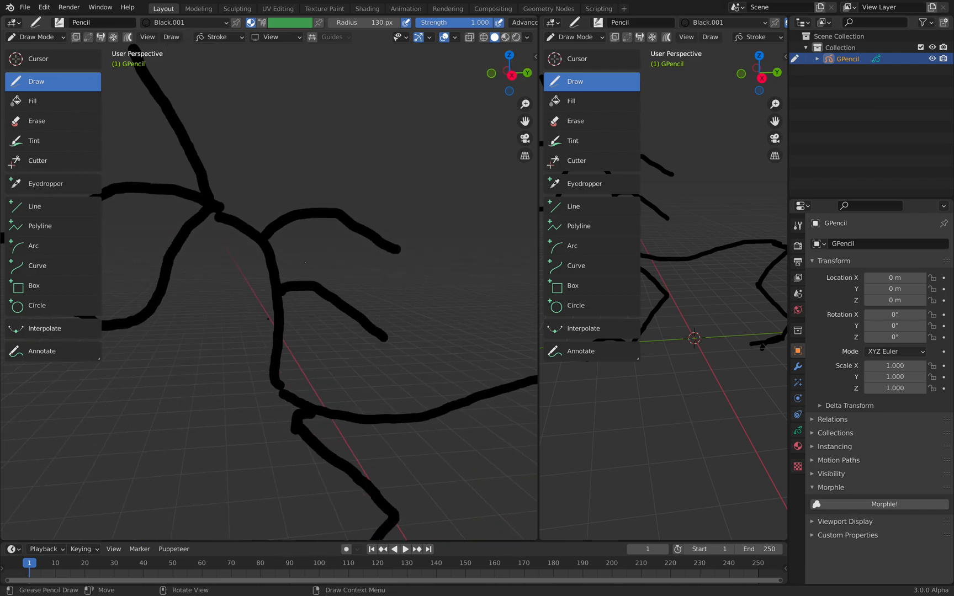
# - Scribble a filled head at the top of the neck and ball joints at the hip and knees in the side view
pyautogui.click(509, 72)
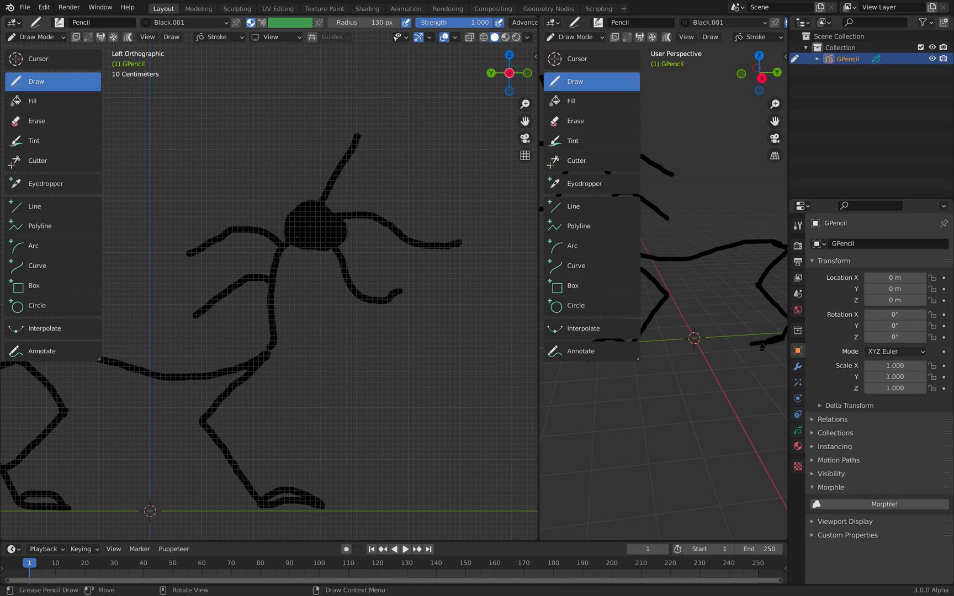
pyautogui.scroll(-2, 299, 246)
pyautogui.keyDown('shift'); pyautogui.moveTo(298, 246); pyautogui.dragTo(370, 236, button='middle'); pyautogui.keyUp('shift')
pyautogui.keyDown('shift'); pyautogui.moveTo(166, 329); pyautogui.dragTo(265, 308, button='middle'); pyautogui.keyUp('shift')
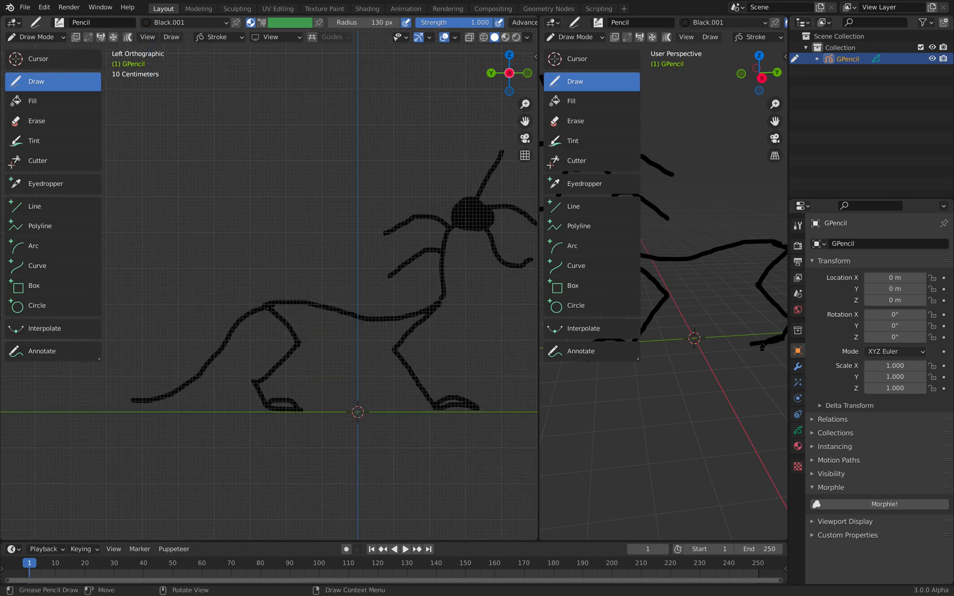
pyautogui.scroll(1, 265, 308)
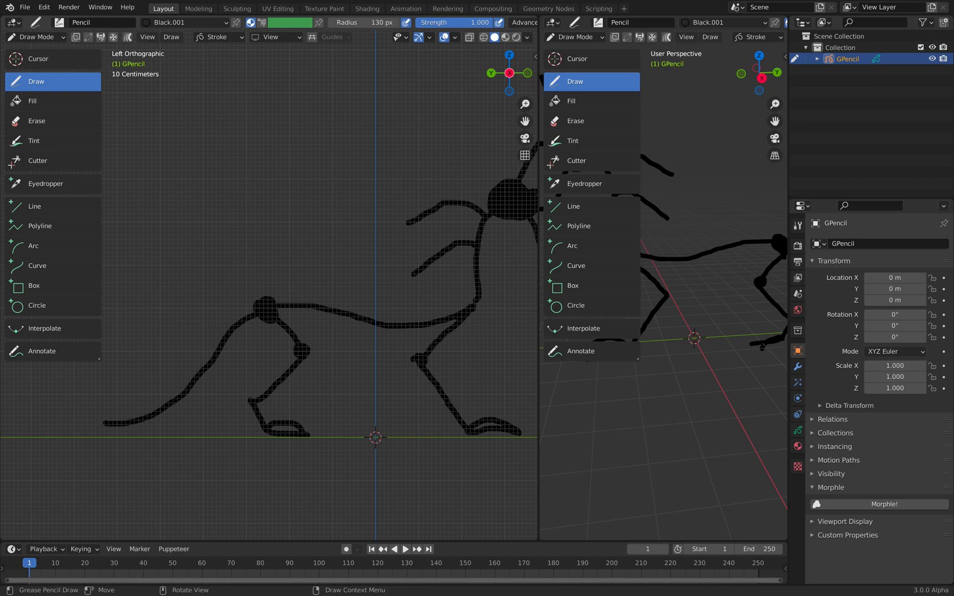
pyautogui.moveTo(419, 361); pyautogui.dragTo(418, 360)
pyautogui.scroll(-4, 414, 358)
pyautogui.moveTo(406, 353); pyautogui.dragTo(212, 361, button='middle')
# - Switch to Object Mode, merge the two viewports into one large viewport, and save the file
pyautogui.click(39, 37)
pyautogui.click(53, 48)
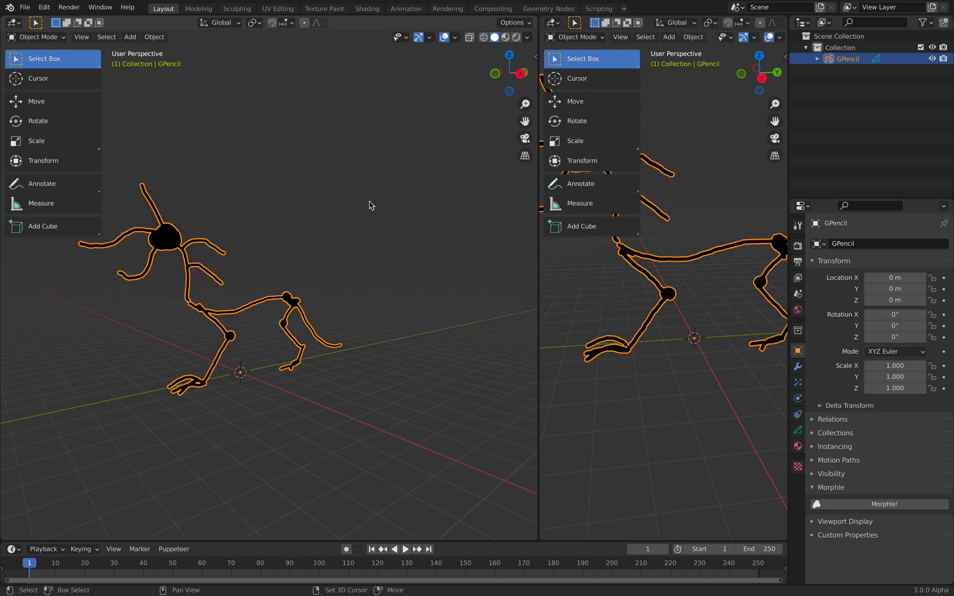
pyautogui.press('KP_Decimal')
pyautogui.moveTo(537, 17); pyautogui.dragTo(556, 219)
pyautogui.moveTo(556, 219); pyautogui.dragTo(448, 254, button='middle')
pyautogui.hotkey('ctrl', 's')
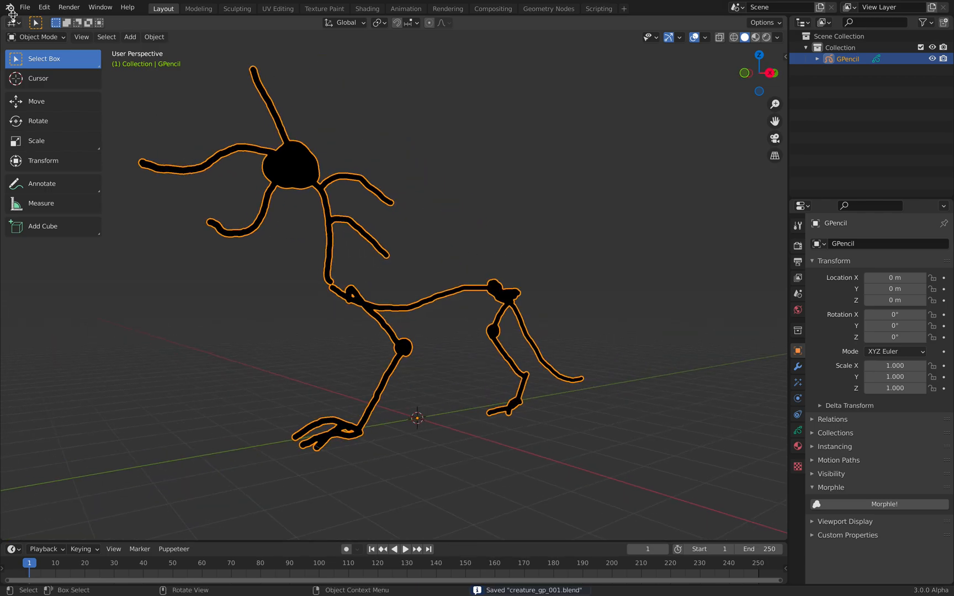
# - Save the file as a new incremented version, creature_gp_002.blend
pyautogui.click(23, 8)
pyautogui.click(47, 79)
pyautogui.click(25, 8)
pyautogui.click(55, 98)
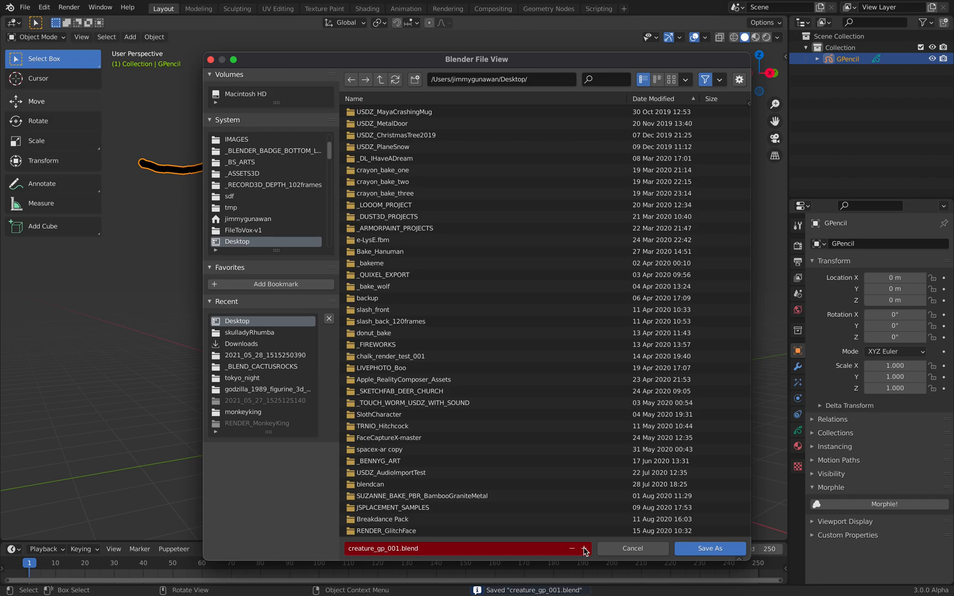
pyautogui.click(583, 548)
pyautogui.click(718, 551)
# - Add a Mirror modifier on the X axis to the Grease Pencil object to duplicate the legs on the opposite side
pyautogui.moveTo(537, 334); pyautogui.dragTo(567, 349, button='middle')
pyautogui.moveTo(531, 313); pyautogui.dragTo(526, 345, button='middle')
pyautogui.moveTo(438, 468)
pyautogui.mouseDown(button='middle')
pyautogui.moveTo(524, 467)
pyautogui.moveTo(480, 461)
pyautogui.moveTo(458, 445)
pyautogui.moveTo(415, 448)
pyautogui.moveTo(409, 420)
pyautogui.mouseUp(button='middle')
pyautogui.click(798, 367)
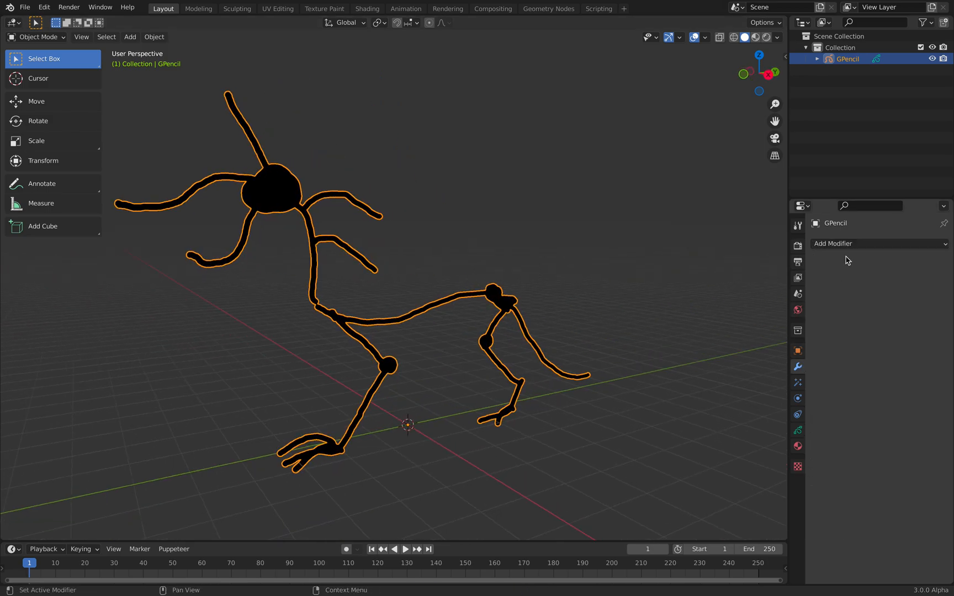
pyautogui.click(850, 244)
pyautogui.click(750, 313)
pyautogui.moveTo(486, 304)
pyautogui.mouseDown(button='middle')
pyautogui.moveTo(550, 302)
pyautogui.moveTo(584, 272)
pyautogui.moveTo(762, 281)
pyautogui.mouseUp(button='middle')
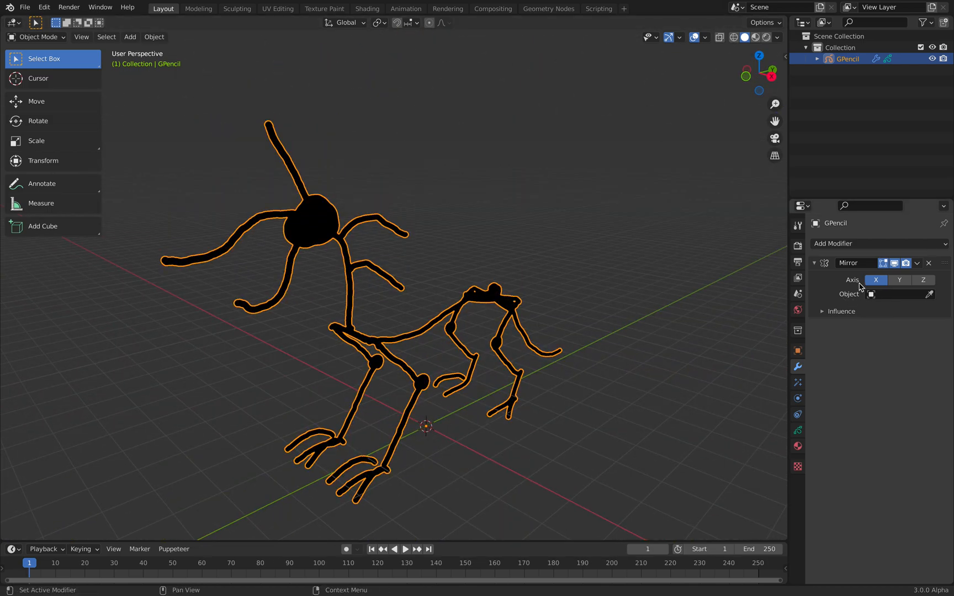
pyautogui.moveTo(690, 314)
pyautogui.mouseDown(button='middle')
pyautogui.moveTo(542, 323)
pyautogui.moveTo(369, 311)
pyautogui.moveTo(666, 317)
pyautogui.moveTo(629, 313)
pyautogui.moveTo(566, 407)
pyautogui.moveTo(659, 319)
pyautogui.mouseUp(button='middle')
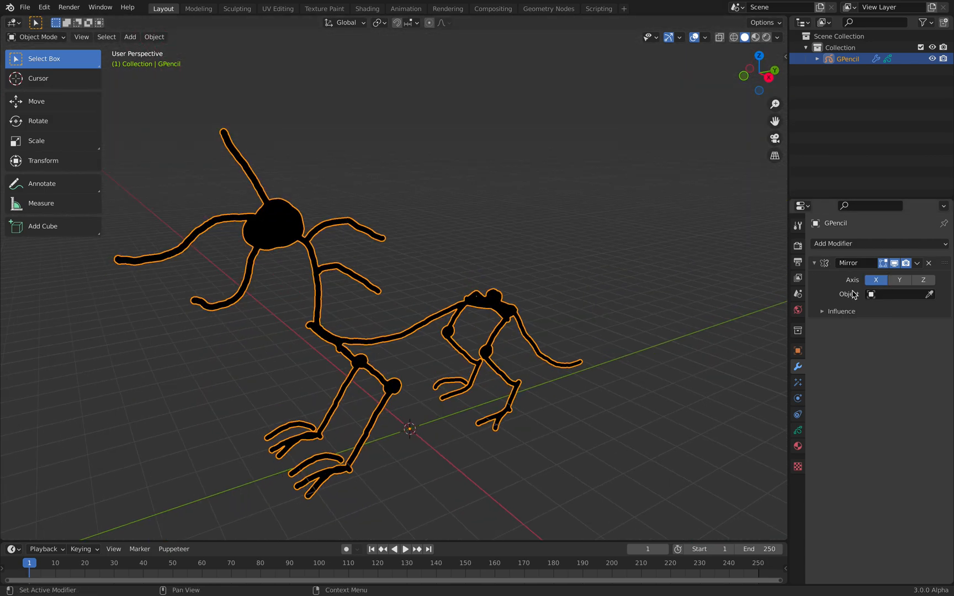
# - Apply the Mirror modifier and save the file
pyautogui.click(917, 264)
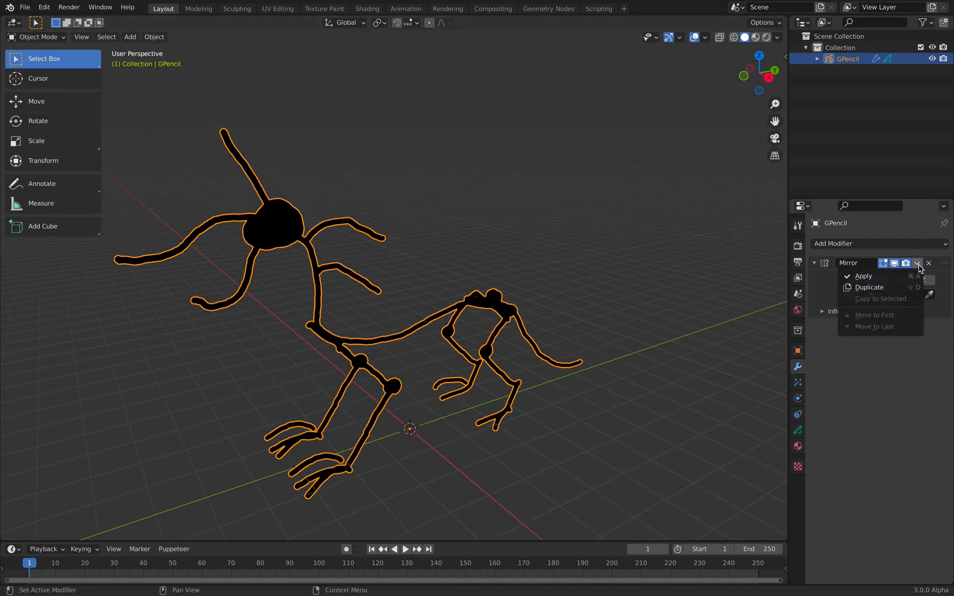
pyautogui.click(864, 276)
pyautogui.moveTo(569, 258)
pyautogui.mouseDown(button='middle')
pyautogui.moveTo(544, 277)
pyautogui.moveTo(499, 271)
pyautogui.moveTo(445, 285)
pyautogui.mouseUp(button='middle')
pyautogui.hotkey('ctrl', 's')
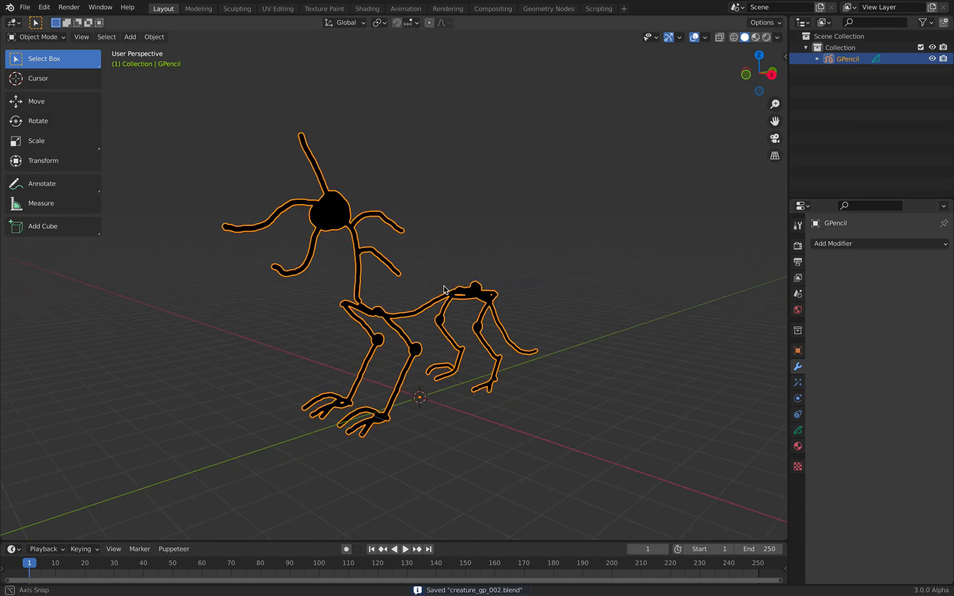
# - Switch to Sculpt Mode and thicken the head, its horn and the forward-reaching strands with the Thickness brush
pyautogui.click(46, 37)
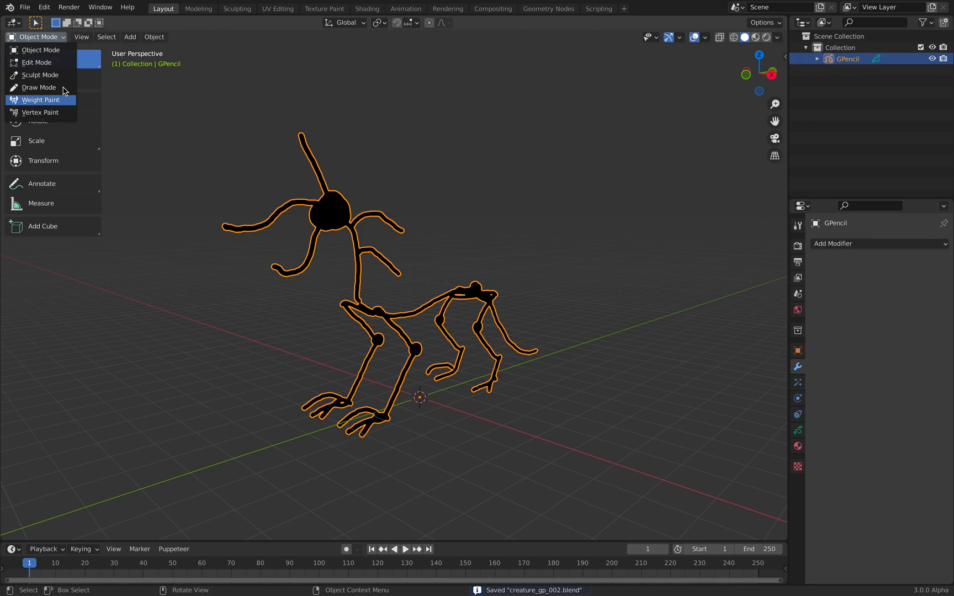
pyautogui.click(56, 79)
pyautogui.moveTo(308, 165)
pyautogui.mouseDown(button='middle')
pyautogui.moveTo(385, 153)
pyautogui.moveTo(322, 149)
pyautogui.moveTo(426, 167)
pyautogui.mouseUp(button='middle')
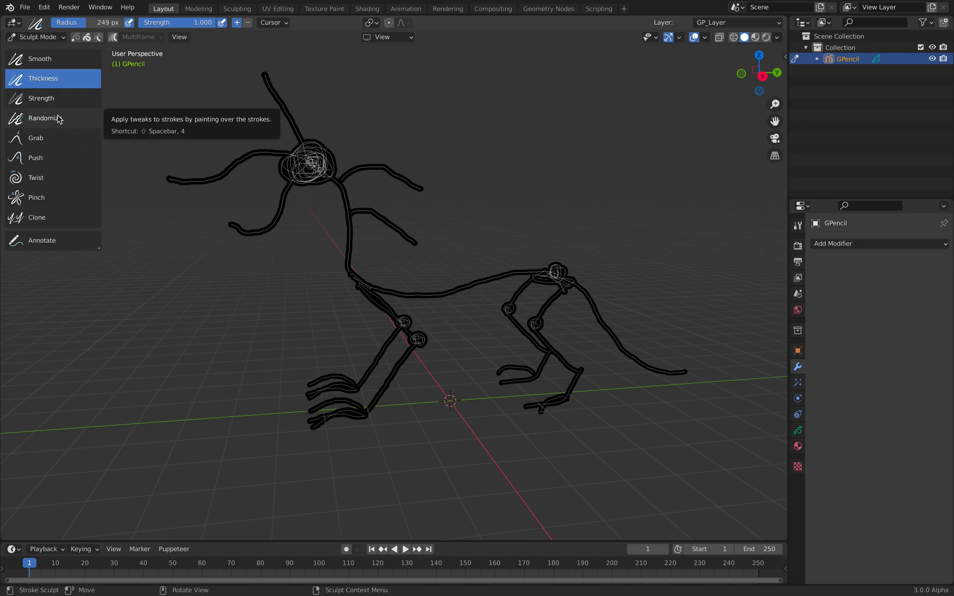
pyautogui.moveTo(300, 140); pyautogui.dragTo(279, 105)
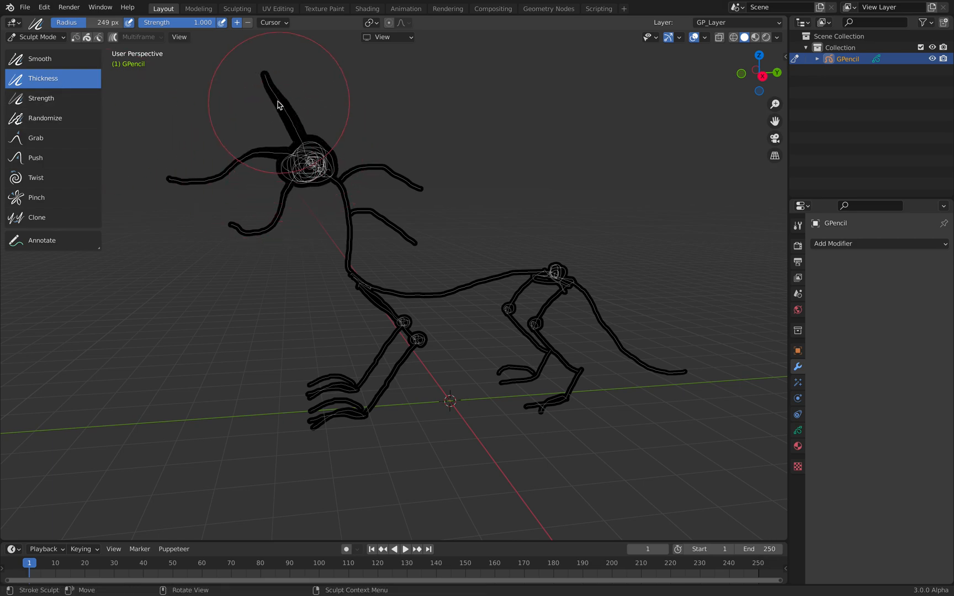
pyautogui.moveTo(299, 148)
pyautogui.mouseDown()
pyautogui.moveTo(283, 166)
pyautogui.moveTo(289, 187)
pyautogui.moveTo(275, 218)
pyautogui.mouseUp()
pyautogui.scroll(2, 265, 204)
pyautogui.moveTo(228, 186); pyautogui.dragTo(170, 184)
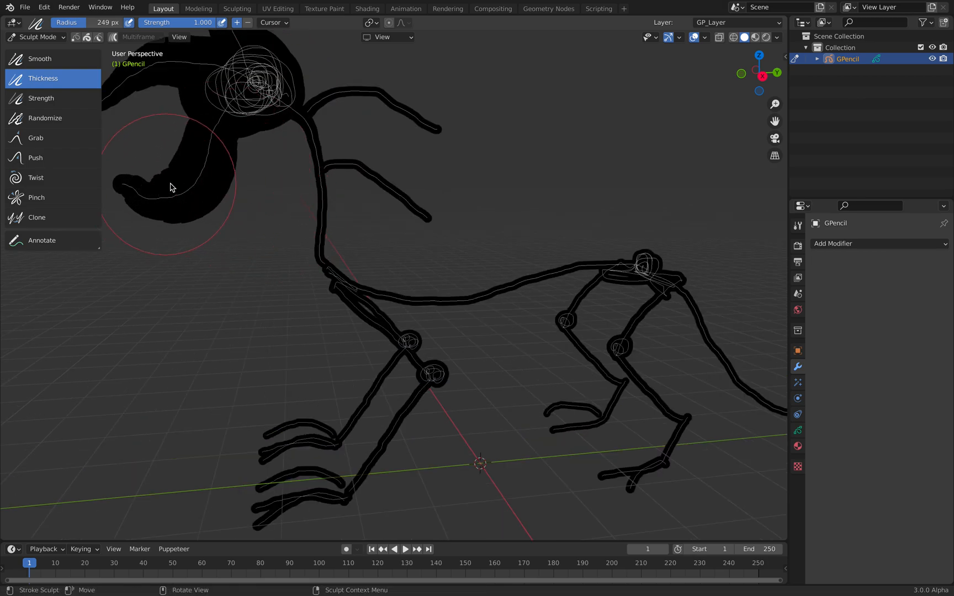
# - Thicken the neck and the two strands behind the head with the Thickness brush
pyautogui.scroll(-1, 193, 166)
pyautogui.moveTo(238, 135)
pyautogui.mouseDown()
pyautogui.moveTo(157, 147)
pyautogui.moveTo(213, 121)
pyautogui.moveTo(288, 154)
pyautogui.moveTo(302, 112)
pyautogui.moveTo(428, 163)
pyautogui.mouseUp()
pyautogui.moveTo(363, 200)
pyautogui.mouseDown()
pyautogui.moveTo(415, 222)
pyautogui.moveTo(332, 204)
pyautogui.moveTo(374, 273)
pyautogui.mouseUp()
pyautogui.moveTo(375, 273); pyautogui.dragTo(316, 246, button='middle')
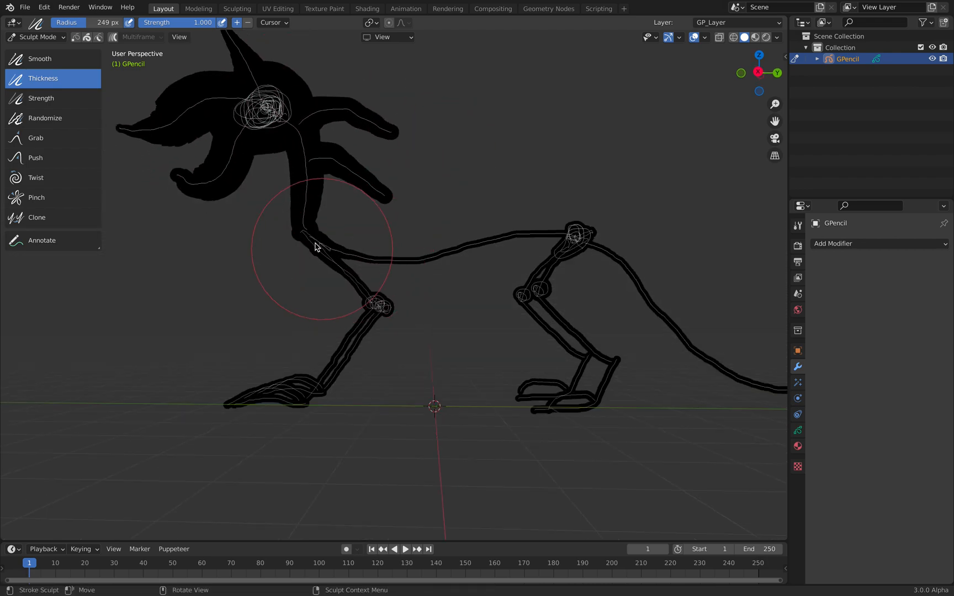
# - Thicken the chest, the front part of the torso and the hip with the Thickness brush
pyautogui.moveTo(307, 229); pyautogui.dragTo(371, 238)
pyautogui.scroll(1, 372, 237)
pyautogui.moveTo(361, 236)
pyautogui.mouseDown()
pyautogui.moveTo(447, 228)
pyautogui.moveTo(247, 202)
pyautogui.moveTo(460, 219)
pyautogui.moveTo(375, 229)
pyautogui.moveTo(428, 227)
pyautogui.mouseUp()
pyautogui.moveTo(657, 203)
pyautogui.mouseDown()
pyautogui.moveTo(692, 200)
pyautogui.moveTo(680, 190)
pyautogui.mouseUp()
# - Thicken the near front leg's lower segment down to the foot
pyautogui.keyDown('ctrl'); pyautogui.moveTo(668, 219); pyautogui.dragTo(665, 276, button='middle'); pyautogui.keyUp('ctrl')
pyautogui.moveTo(665, 276); pyautogui.dragTo(595, 224, button='middle')
pyautogui.keyDown('ctrl'); pyautogui.moveTo(442, 309); pyautogui.dragTo(509, 251, button='middle'); pyautogui.keyUp('ctrl')
pyautogui.moveTo(508, 252); pyautogui.dragTo(529, 250, button='middle')
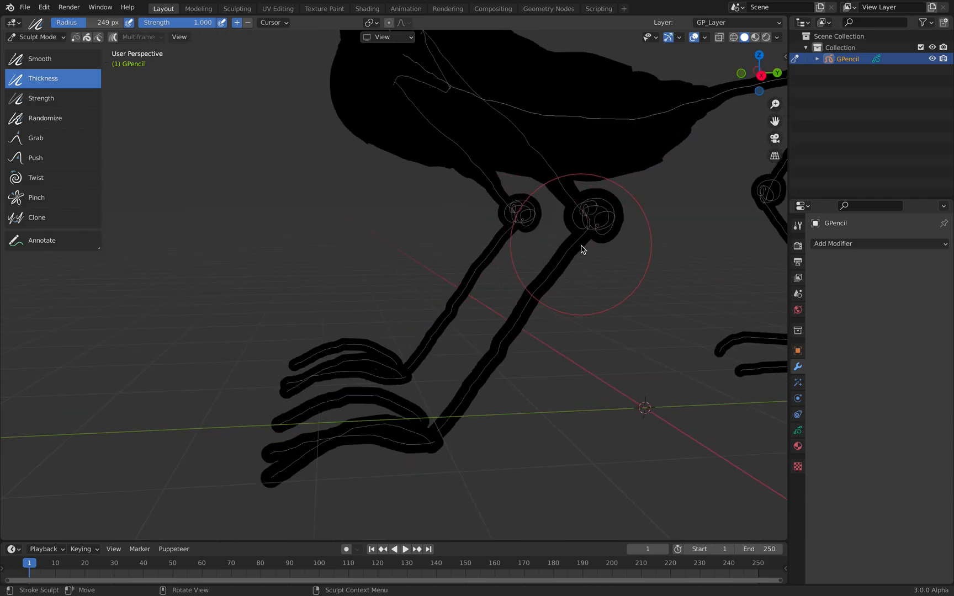
pyautogui.moveTo(535, 306)
pyautogui.mouseDown()
pyautogui.moveTo(468, 410)
pyautogui.moveTo(464, 402)
pyautogui.mouseUp()
pyautogui.keyDown('shift'); pyautogui.moveTo(466, 385); pyautogui.dragTo(495, 329, button='middle'); pyautogui.keyUp('shift')
pyautogui.moveTo(495, 329); pyautogui.dragTo(519, 334, button='middle')
pyautogui.moveTo(538, 365)
pyautogui.mouseDown()
pyautogui.moveTo(497, 382)
pyautogui.moveTo(534, 369)
pyautogui.mouseUp()
# - Thicken the hind legs' thighs and lower segments with the Thickness brush
pyautogui.keyDown('ctrl'); pyautogui.moveTo(536, 287); pyautogui.dragTo(534, 320, button='middle'); pyautogui.keyUp('ctrl')
pyautogui.moveTo(534, 265)
pyautogui.keyDown('shift'); pyautogui.mouseDown(button='middle')
pyautogui.moveTo(489, 313)
pyautogui.moveTo(515, 327)
pyautogui.mouseUp(button='middle'); pyautogui.keyUp('shift')
pyautogui.moveTo(550, 262); pyautogui.dragTo(603, 234, button='middle')
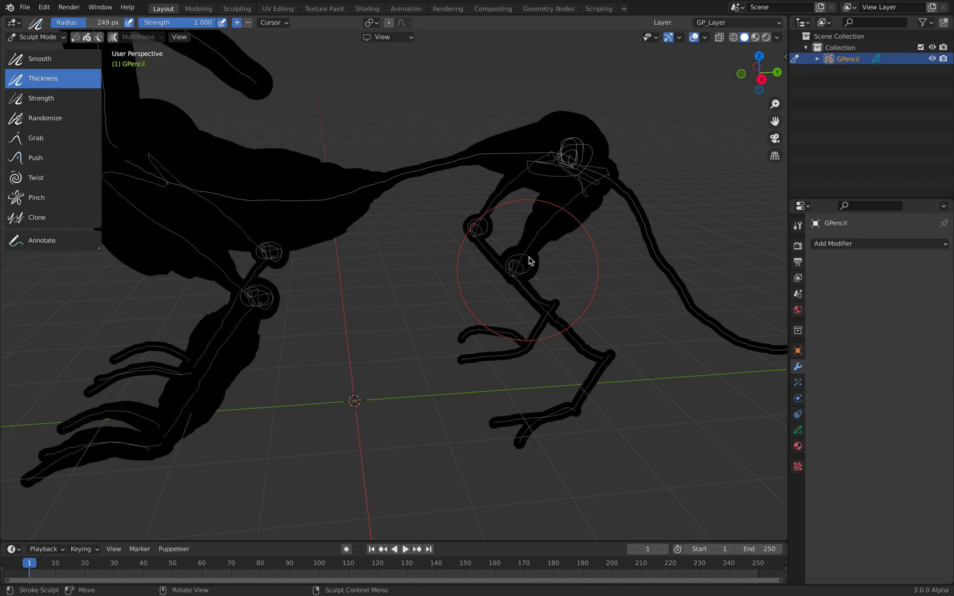
pyautogui.moveTo(529, 261); pyautogui.dragTo(532, 252, button='middle')
pyautogui.moveTo(594, 317); pyautogui.dragTo(654, 353, button='middle')
pyautogui.moveTo(653, 353); pyautogui.dragTo(664, 356)
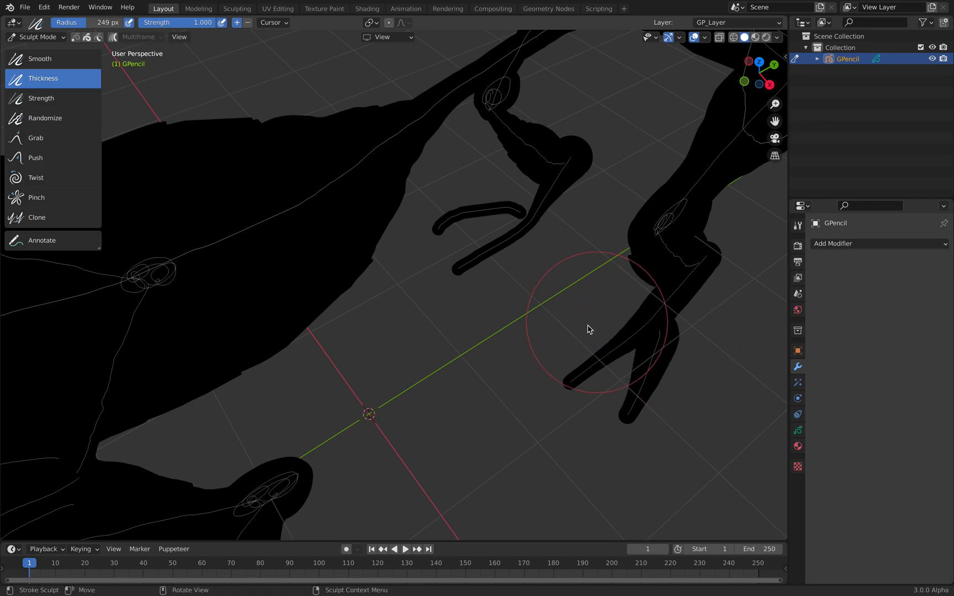
# - Thicken the near front foot and the thin waist section of the spine between chest and hip
pyautogui.scroll(-3, 591, 324)
pyautogui.keyDown('shift'); pyautogui.moveTo(483, 334); pyautogui.dragTo(602, 212, button='middle'); pyautogui.keyUp('shift')
pyautogui.moveTo(404, 388); pyautogui.dragTo(409, 388)
pyautogui.moveTo(408, 388)
pyautogui.mouseDown(button='middle')
pyautogui.moveTo(476, 396)
pyautogui.moveTo(456, 357)
pyautogui.mouseUp(button='middle')
pyautogui.scroll(1, 455, 357)
pyautogui.moveTo(453, 357)
pyautogui.mouseDown()
pyautogui.moveTo(442, 362)
pyautogui.moveTo(477, 360)
pyautogui.mouseUp()
pyautogui.moveTo(477, 359)
pyautogui.mouseDown(button='middle')
pyautogui.moveTo(541, 332)
pyautogui.moveTo(493, 298)
pyautogui.moveTo(456, 298)
pyautogui.moveTo(384, 202)
pyautogui.mouseUp(button='middle')
pyautogui.moveTo(388, 212); pyautogui.dragTo(390, 209)
pyautogui.moveTo(389, 210); pyautogui.dragTo(405, 177, button='middle')
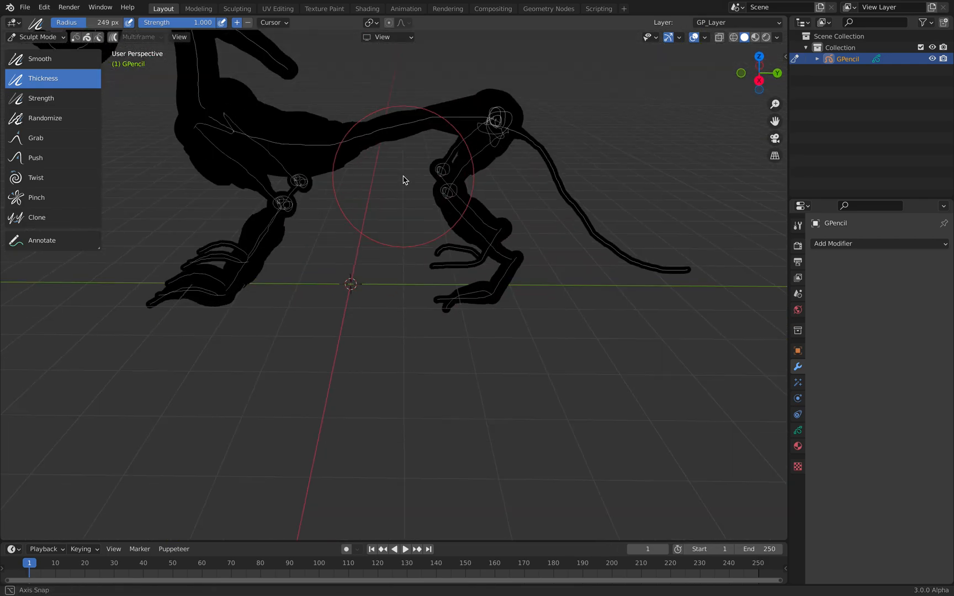
# - Thicken the tail from the hip outward, tapering it to a thin tip
pyautogui.scroll(1, 545, 154)
pyautogui.moveTo(546, 96)
pyautogui.mouseDown()
pyautogui.moveTo(564, 89)
pyautogui.moveTo(580, 102)
pyautogui.mouseUp()
pyautogui.keyDown('shift'); pyautogui.moveTo(617, 157); pyautogui.dragTo(590, 161, button='middle'); pyautogui.keyUp('shift')
pyautogui.moveTo(569, 153)
pyautogui.mouseDown()
pyautogui.moveTo(612, 188)
pyautogui.moveTo(619, 220)
pyautogui.moveTo(701, 253)
pyautogui.mouseUp()
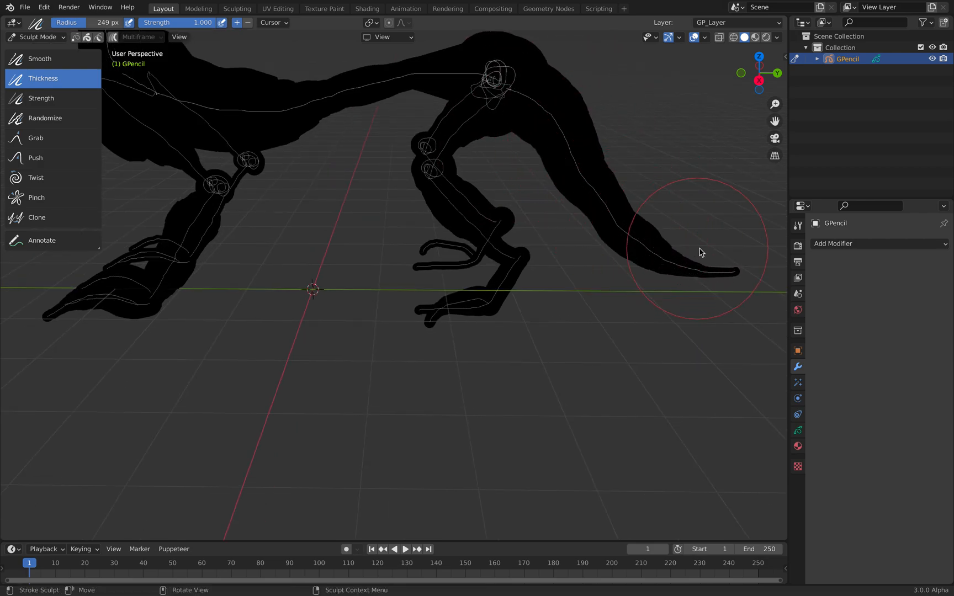
# - Build up more thickness along the tail base, hip, back and chest with the Thickness brush
pyautogui.moveTo(611, 182)
pyautogui.mouseDown()
pyautogui.moveTo(539, 89)
pyautogui.moveTo(502, 85)
pyautogui.moveTo(440, 99)
pyautogui.mouseUp()
pyautogui.keyDown('shift'); pyautogui.moveTo(441, 100); pyautogui.dragTo(486, 130, button='middle'); pyautogui.keyUp('shift')
pyautogui.moveTo(486, 131); pyautogui.dragTo(368, 146)
pyautogui.scroll(-1, 348, 147)
pyautogui.moveTo(341, 148); pyautogui.dragTo(356, 156, button='middle')
pyautogui.moveTo(295, 164); pyautogui.dragTo(264, 175)
pyautogui.moveTo(272, 176); pyautogui.dragTo(310, 185, button='middle')
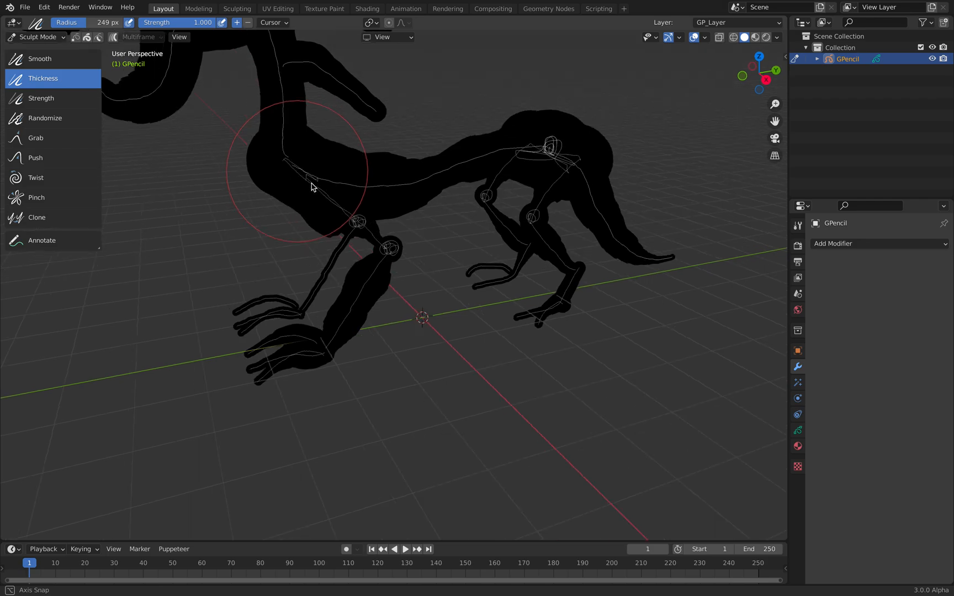
# - Thicken the near front leg around its knee joint and the near hind leg from the knee downward
pyautogui.scroll(3, 409, 258)
pyautogui.moveTo(389, 226); pyautogui.dragTo(424, 241, button='middle')
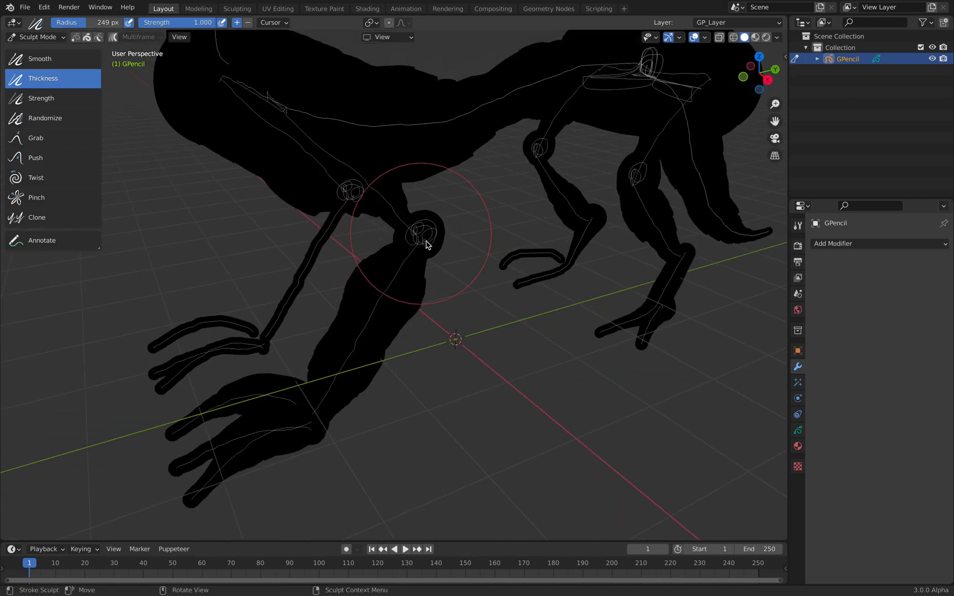
pyautogui.moveTo(423, 241); pyautogui.dragTo(429, 237)
pyautogui.scroll(-2, 609, 222)
pyautogui.scroll(2, 606, 200)
pyautogui.moveTo(635, 176); pyautogui.dragTo(631, 173)
pyautogui.moveTo(602, 175); pyautogui.dragTo(594, 178, button='middle')
pyautogui.scroll(-3, 582, 180)
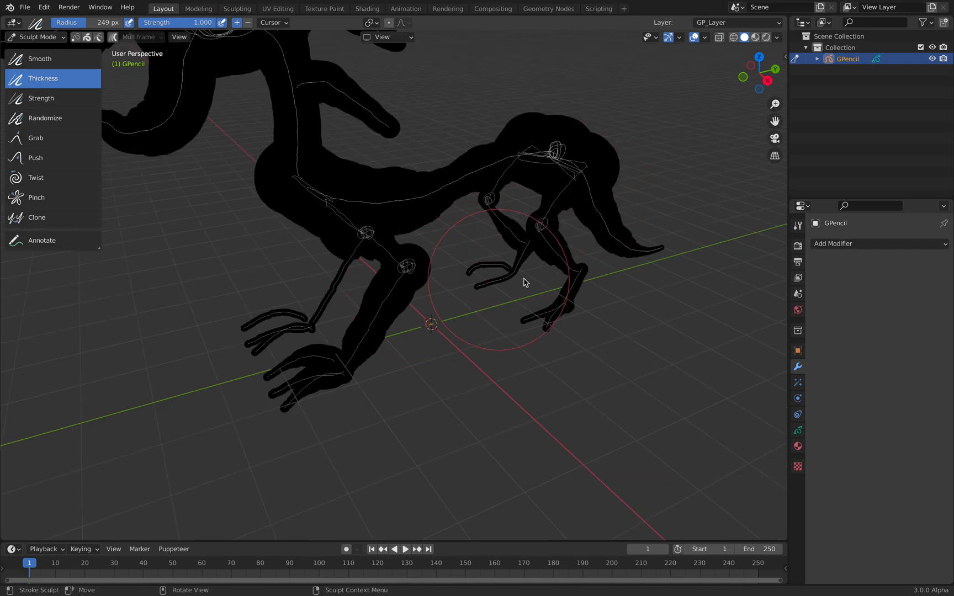
pyautogui.scroll(1, 597, 280)
pyautogui.moveTo(601, 280); pyautogui.dragTo(604, 303)
# - Thicken the tips of the near front foot's three toes into rounded ends
pyautogui.scroll(3, 610, 311)
pyautogui.moveTo(515, 393)
pyautogui.keyDown('shift'); pyautogui.mouseDown(button='middle')
pyautogui.moveTo(501, 375)
pyautogui.moveTo(332, 351)
pyautogui.moveTo(468, 442)
pyautogui.moveTo(539, 321)
pyautogui.moveTo(590, 469)
pyautogui.moveTo(570, 383)
pyautogui.moveTo(554, 357)
pyautogui.moveTo(549, 378)
pyautogui.mouseUp(button='middle'); pyautogui.keyUp('shift')
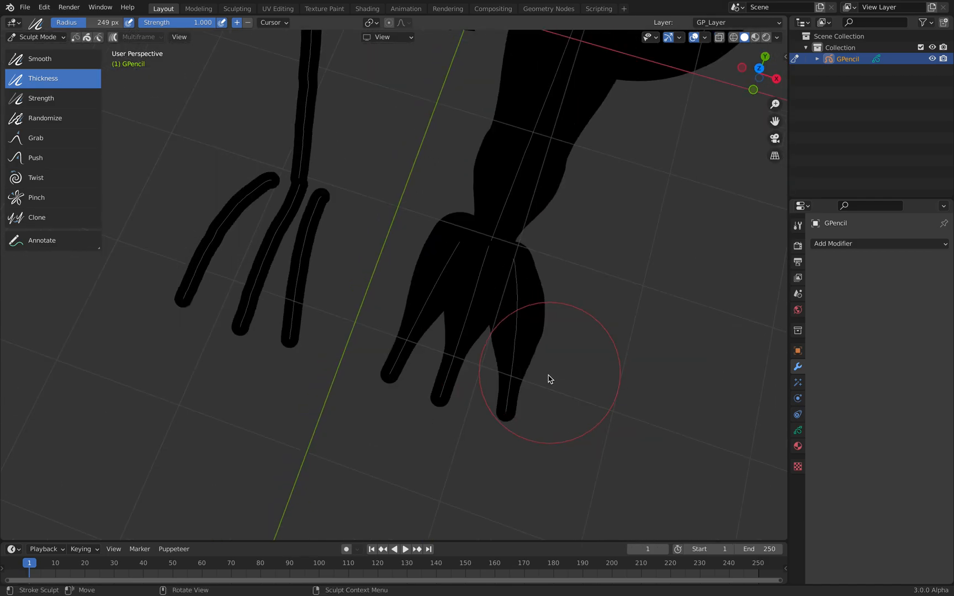
pyautogui.moveTo(436, 415); pyautogui.dragTo(385, 379)
pyautogui.click(384, 379)
pyautogui.click(385, 379)
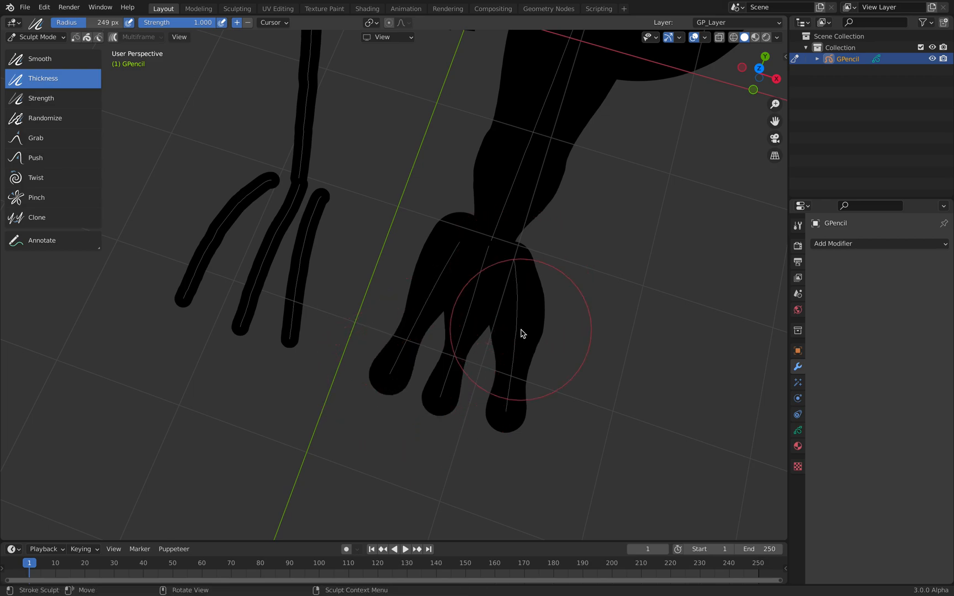
# - Thin the middle of the near front foot's toes with the inverted Thickness brush and touch up the lower leg's thickness
pyautogui.keyDown('ctrl'); pyautogui.moveTo(522, 342); pyautogui.dragTo(524, 346); pyautogui.keyUp('ctrl')
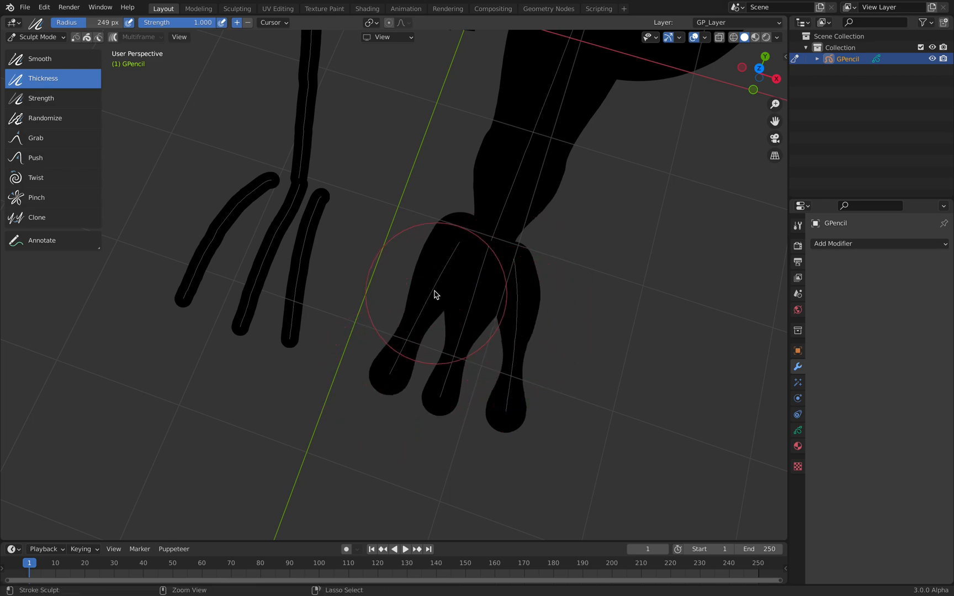
pyautogui.keyDown('ctrl'); pyautogui.moveTo(431, 290); pyautogui.dragTo(477, 311); pyautogui.keyUp('ctrl')
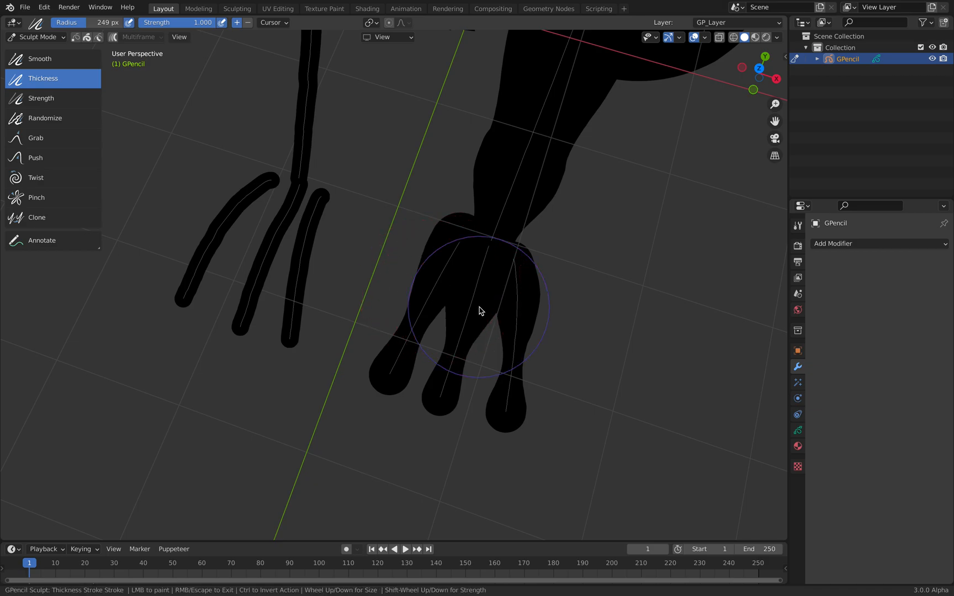
pyautogui.moveTo(499, 193)
pyautogui.mouseDown(button='middle')
pyautogui.moveTo(517, 202)
pyautogui.moveTo(441, 166)
pyautogui.moveTo(507, 241)
pyautogui.moveTo(474, 256)
pyautogui.moveTo(569, 239)
pyautogui.moveTo(507, 251)
pyautogui.moveTo(532, 184)
pyautogui.mouseUp(button='middle')
pyautogui.moveTo(532, 183)
pyautogui.mouseDown()
pyautogui.moveTo(542, 138)
pyautogui.moveTo(537, 228)
pyautogui.mouseUp()
pyautogui.moveTo(536, 228)
pyautogui.mouseDown(button='middle')
pyautogui.moveTo(533, 253)
pyautogui.moveTo(555, 303)
pyautogui.moveTo(610, 278)
pyautogui.moveTo(504, 260)
pyautogui.moveTo(297, 199)
pyautogui.mouseUp(button='middle')
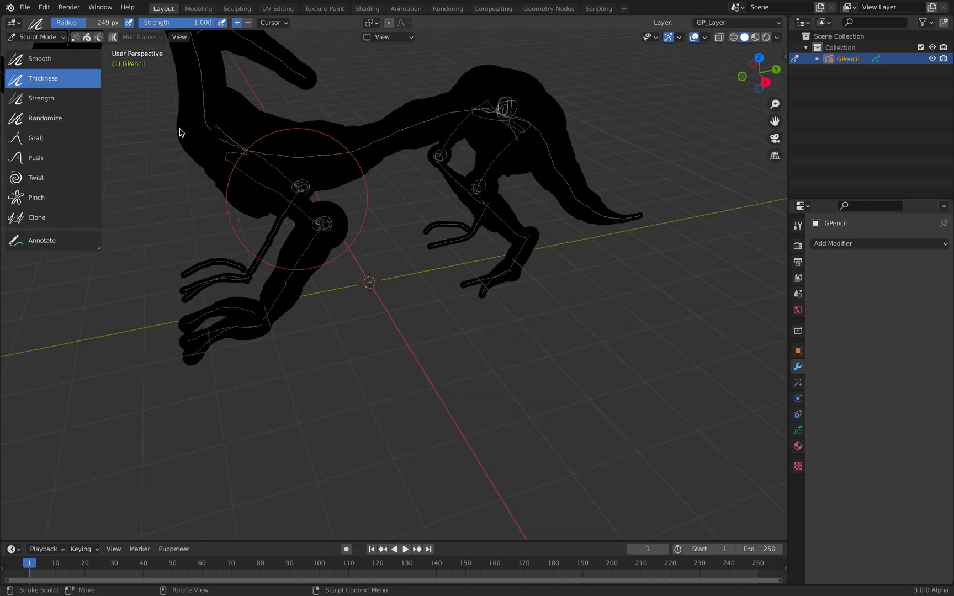
# - Return to Object Mode and deselect the Grease Pencil object to review the creature's silhouette
pyautogui.click(36, 37)
pyautogui.click(33, 47)
pyautogui.moveTo(347, 155); pyautogui.dragTo(411, 202, button='middle')
pyautogui.click(426, 227)
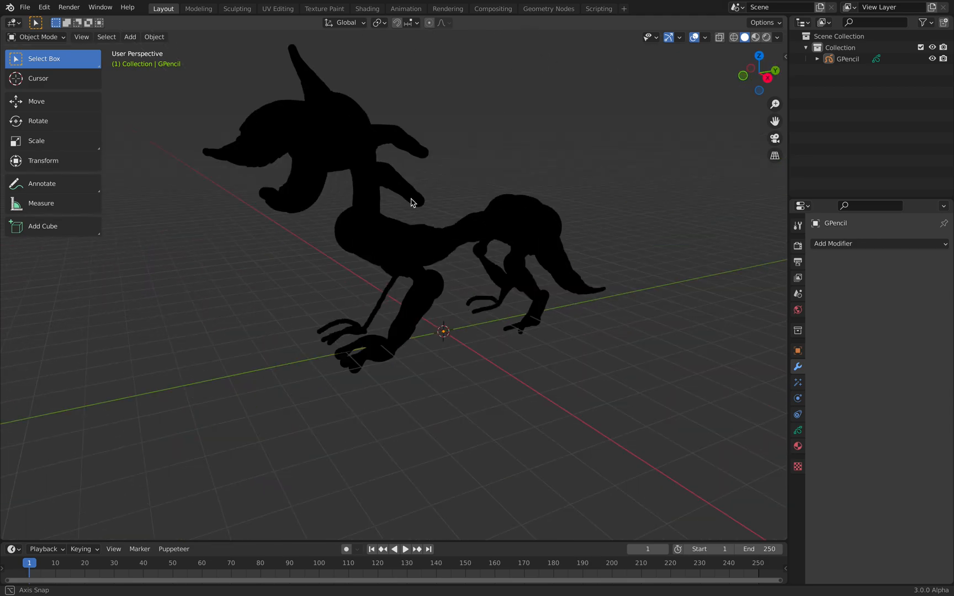
# - Mirror the Grease Pencil creature across the X axis with an applied Mirror modifier and save the file
pyautogui.click(439, 242)
pyautogui.hotkey('ctrl', 's')
pyautogui.click(841, 244)
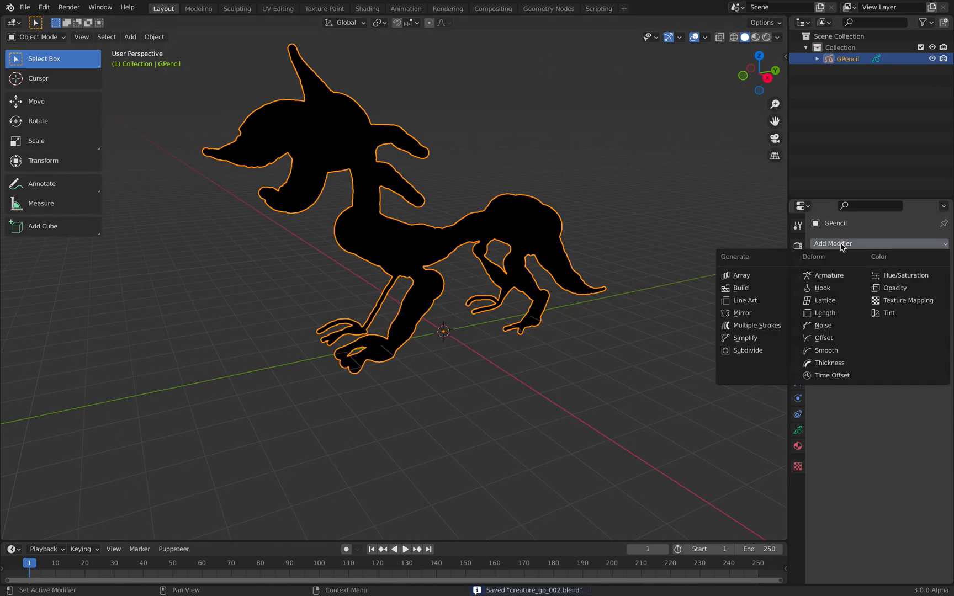
pyautogui.click(766, 313)
pyautogui.moveTo(767, 314); pyautogui.dragTo(715, 296, button='middle')
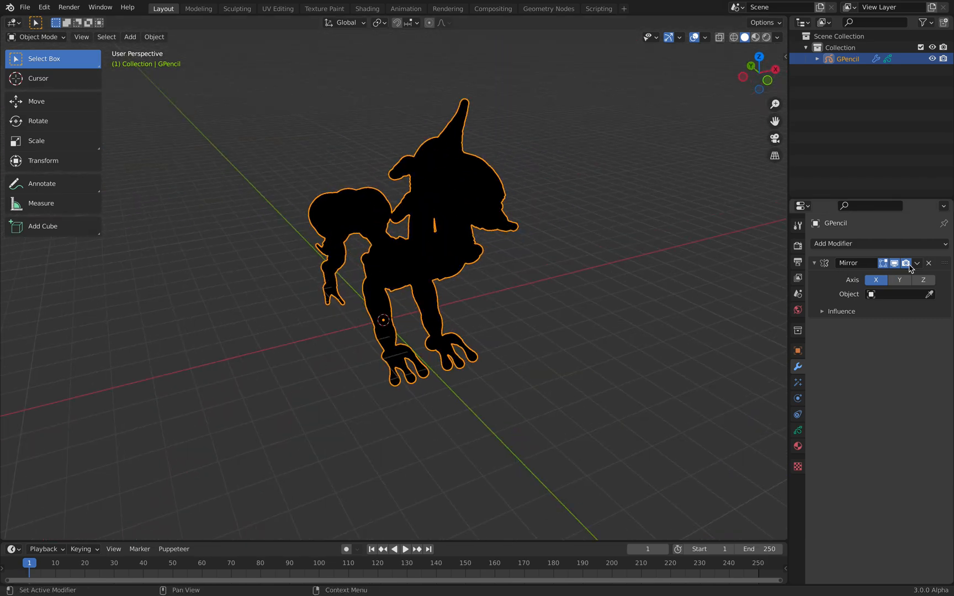
pyautogui.click(918, 263)
pyautogui.click(900, 275)
pyautogui.moveTo(649, 260); pyautogui.dragTo(503, 291, button='middle')
pyautogui.hotkey('ctrl', 's')
# - Convert the mirrored Grease Pencil creature to a Bezier Curve
pyautogui.moveTo(451, 273); pyautogui.dragTo(445, 262, button='middle')
pyautogui.scroll(-2, 446, 266)
pyautogui.rightClick(482, 284)
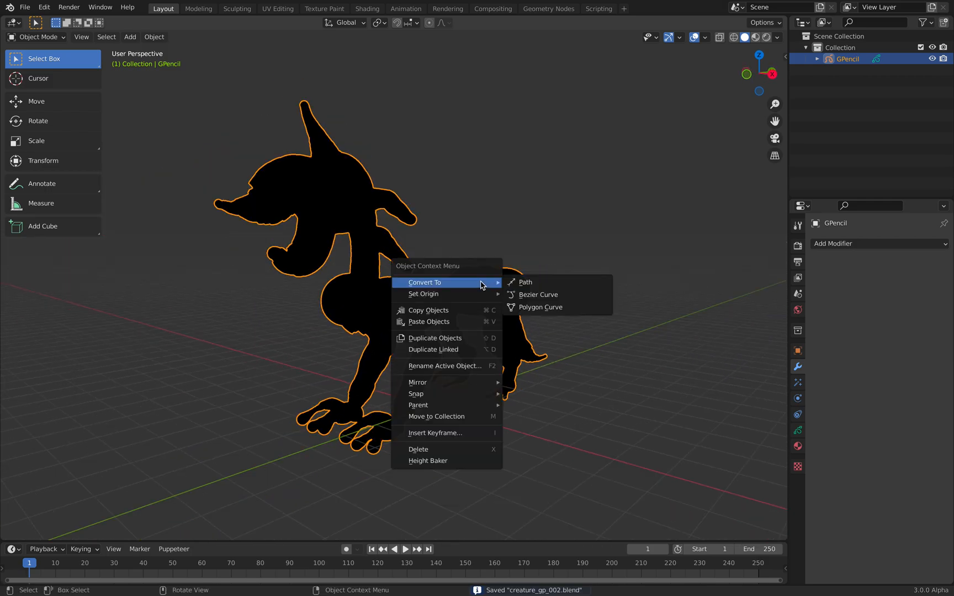
pyautogui.moveTo(486, 283)
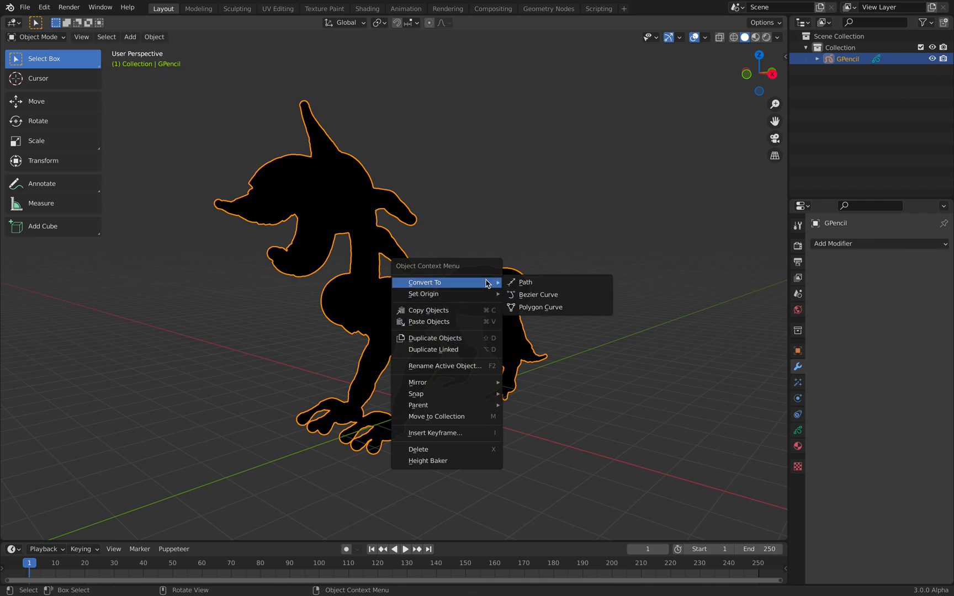
pyautogui.click(551, 300)
pyautogui.moveTo(522, 265); pyautogui.dragTo(382, 210, button='middle')
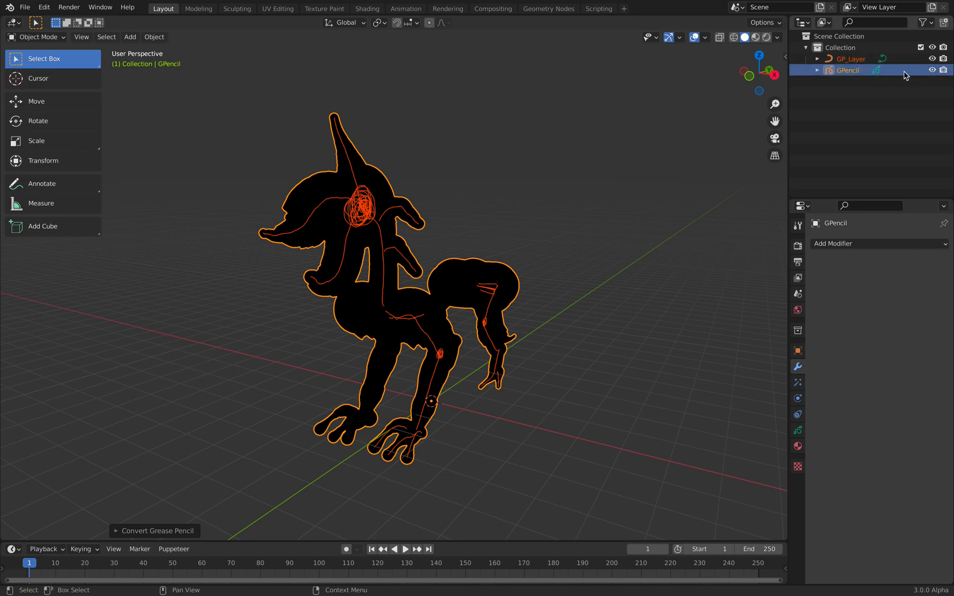
# - Hide the original GPencil object and select the converted GP_Layer curve
pyautogui.click(843, 70)
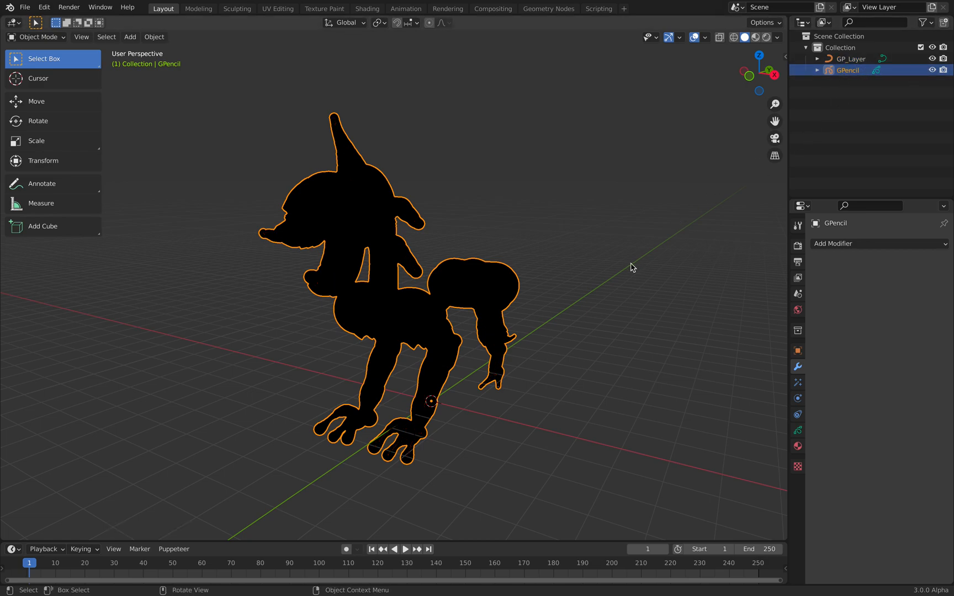
pyautogui.moveTo(633, 266); pyautogui.dragTo(645, 291, button='middle')
pyautogui.click(931, 70)
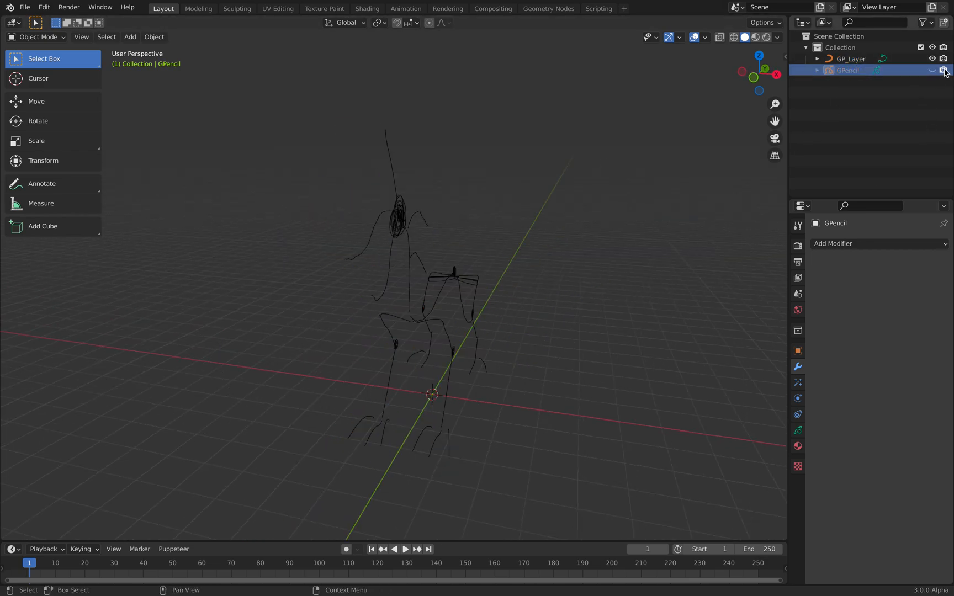
pyautogui.click(468, 292)
pyautogui.moveTo(469, 292)
pyautogui.mouseDown(button='middle')
pyautogui.moveTo(366, 270)
pyautogui.moveTo(388, 296)
pyautogui.moveTo(430, 280)
pyautogui.moveTo(542, 274)
pyautogui.mouseUp(button='middle')
pyautogui.scroll(2, 395, 293)
pyautogui.scroll(-3, 395, 293)
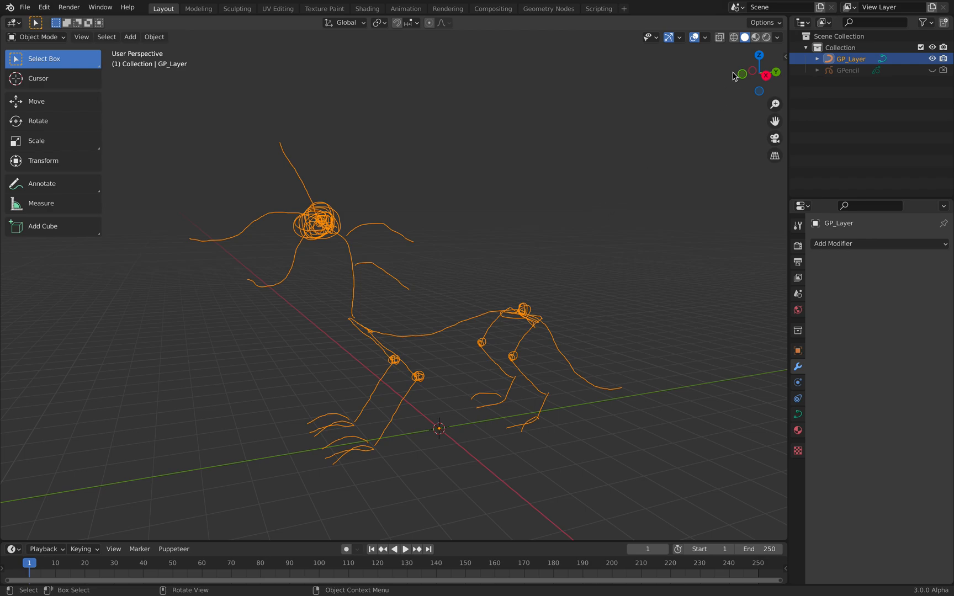
# - Decimate all points of the GP_Layer curve with a ratio of 0.435 and return to Object Mode
pyautogui.press('Tab')
pyautogui.moveTo(457, 264)
pyautogui.mouseDown(button='middle')
pyautogui.moveTo(477, 266)
pyautogui.moveTo(347, 281)
pyautogui.mouseUp(button='middle')
pyautogui.moveTo(388, 316)
pyautogui.mouseDown(button='middle')
pyautogui.moveTo(405, 345)
pyautogui.moveTo(404, 279)
pyautogui.moveTo(361, 252)
pyautogui.mouseUp(button='middle')
pyautogui.click(154, 36)
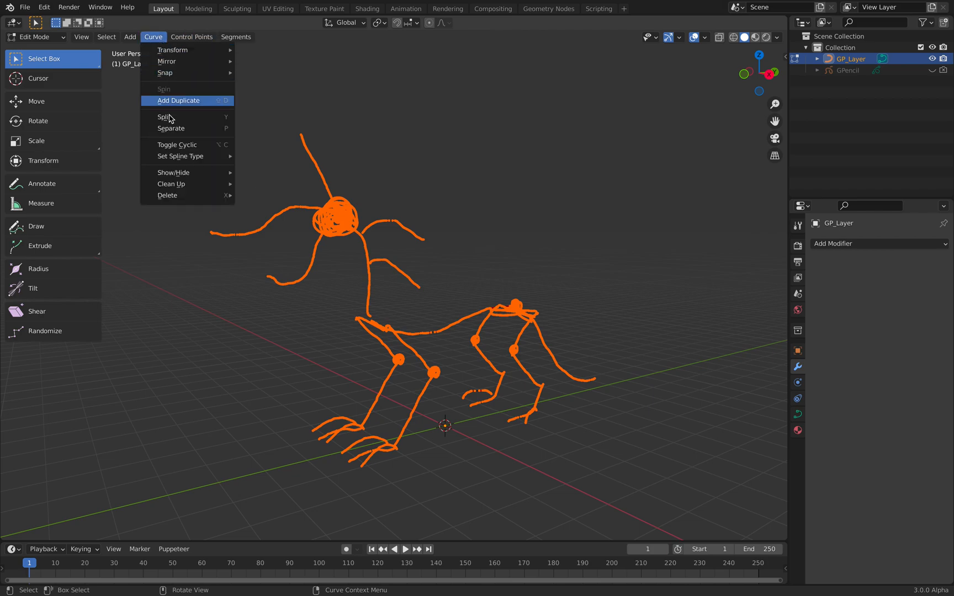
pyautogui.moveTo(200, 185)
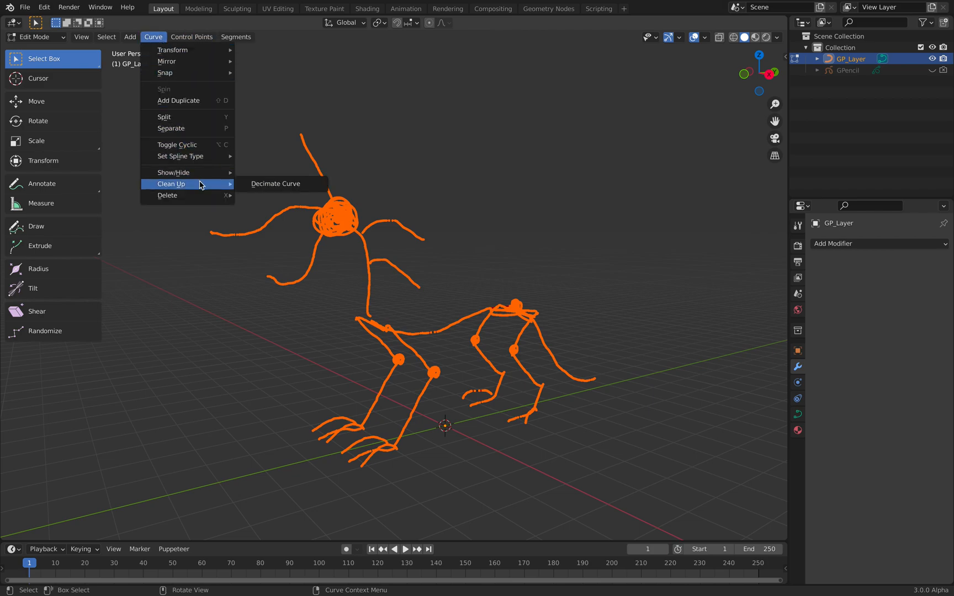
pyautogui.click(266, 187)
pyautogui.click(115, 533)
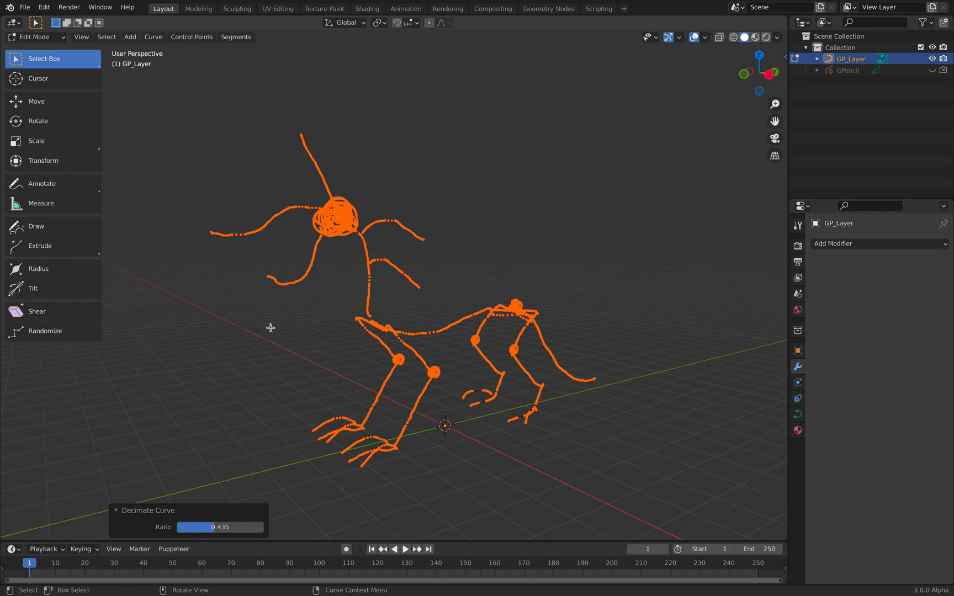
pyautogui.click(36, 36)
pyautogui.click(33, 49)
pyautogui.click(396, 207)
pyautogui.click(395, 226)
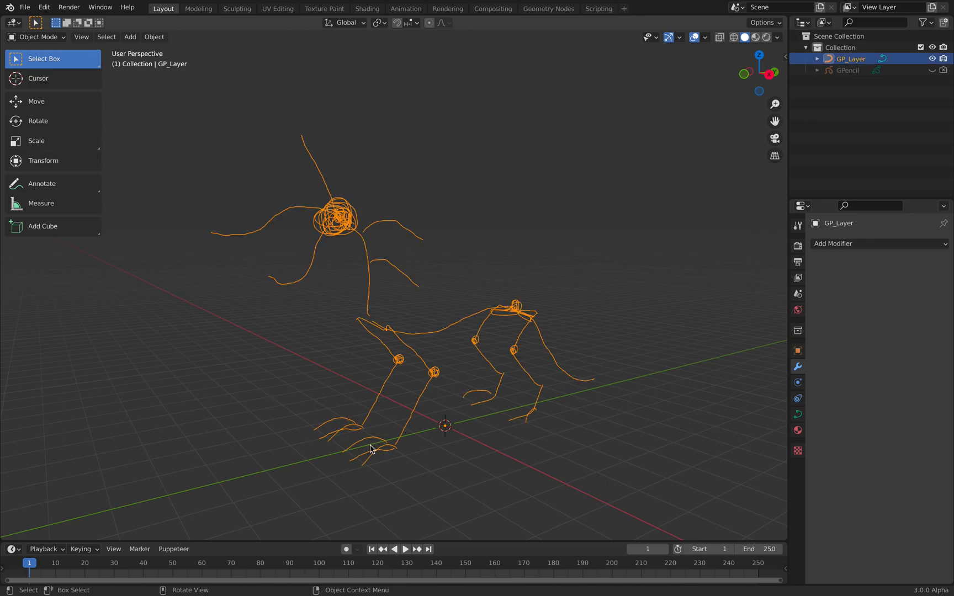
# - Add a Bezier circle at the origin and scale its points down to a tiny profile in Edit Mode
pyautogui.scroll(-3, 491, 291)
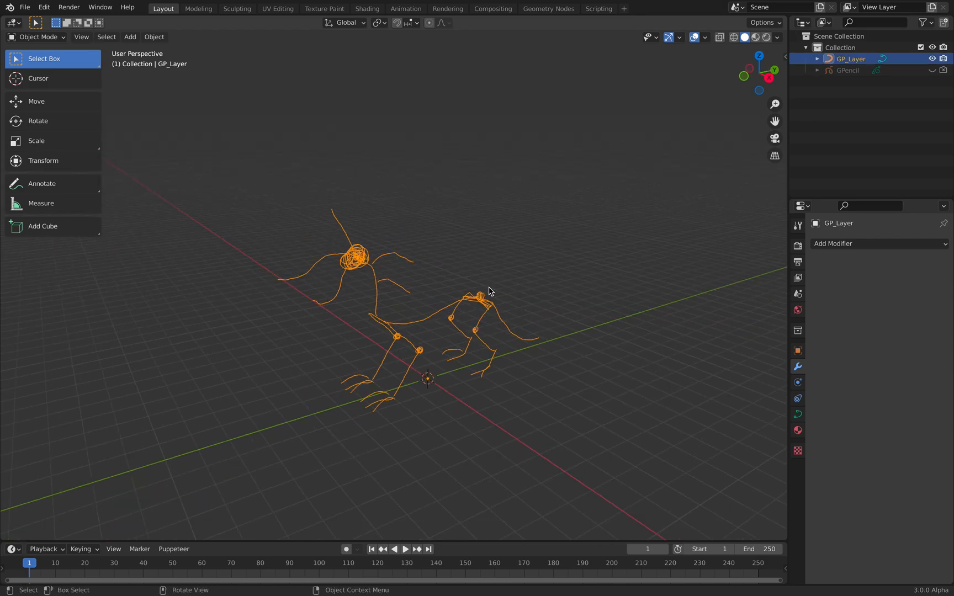
pyautogui.hotkey('shift', 'a')
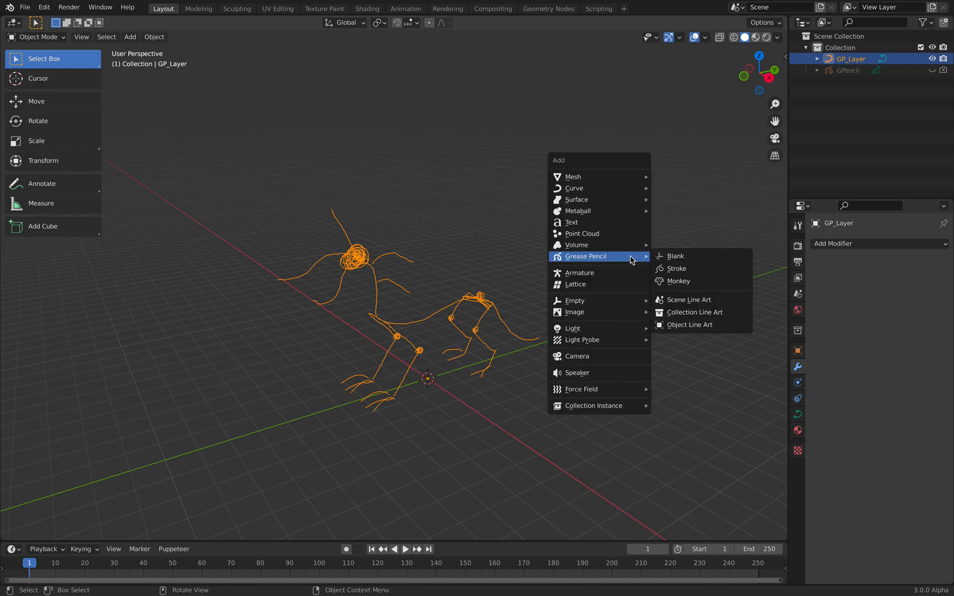
pyautogui.moveTo(629, 189)
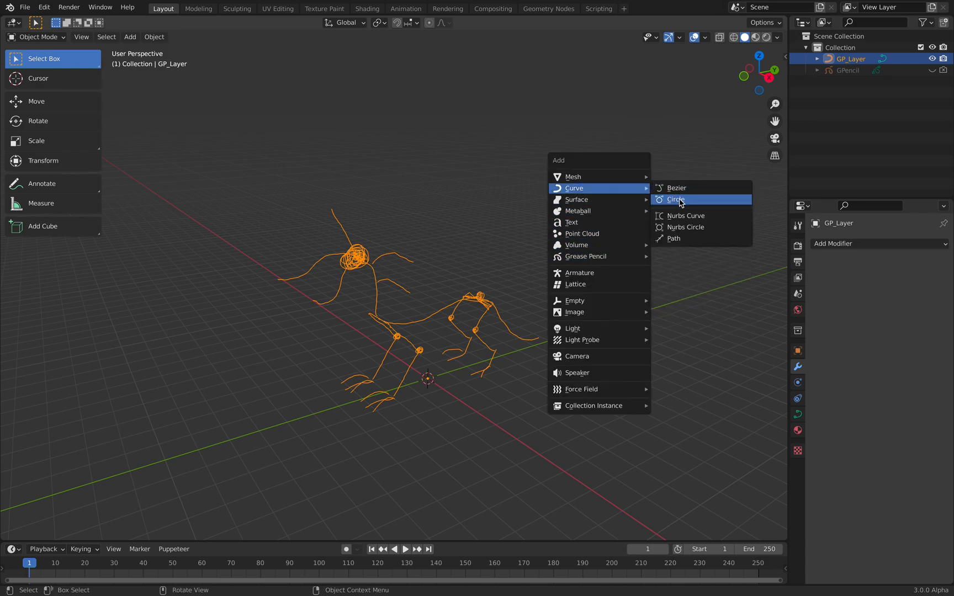
pyautogui.click(681, 202)
pyautogui.press('Tab')
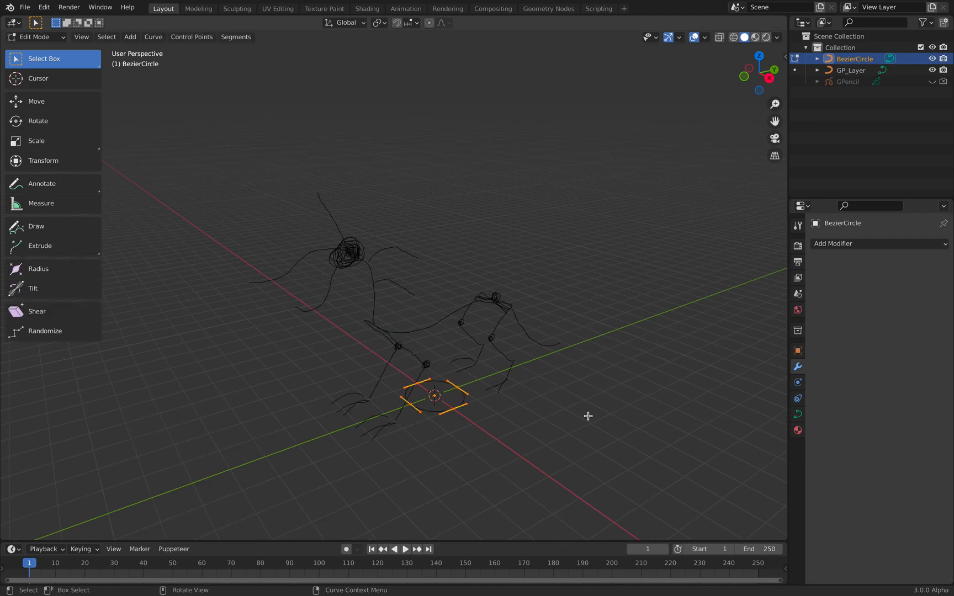
pyautogui.press('s')
pyautogui.click(477, 402)
pyautogui.press('Tab')
# - Deselect the curves and add a 2 m cube at the origin
pyautogui.moveTo(567, 307)
pyautogui.mouseDown(button='middle')
pyautogui.moveTo(554, 291)
pyautogui.moveTo(537, 320)
pyautogui.mouseUp(button='middle')
pyautogui.click(525, 339)
pyautogui.click(594, 266)
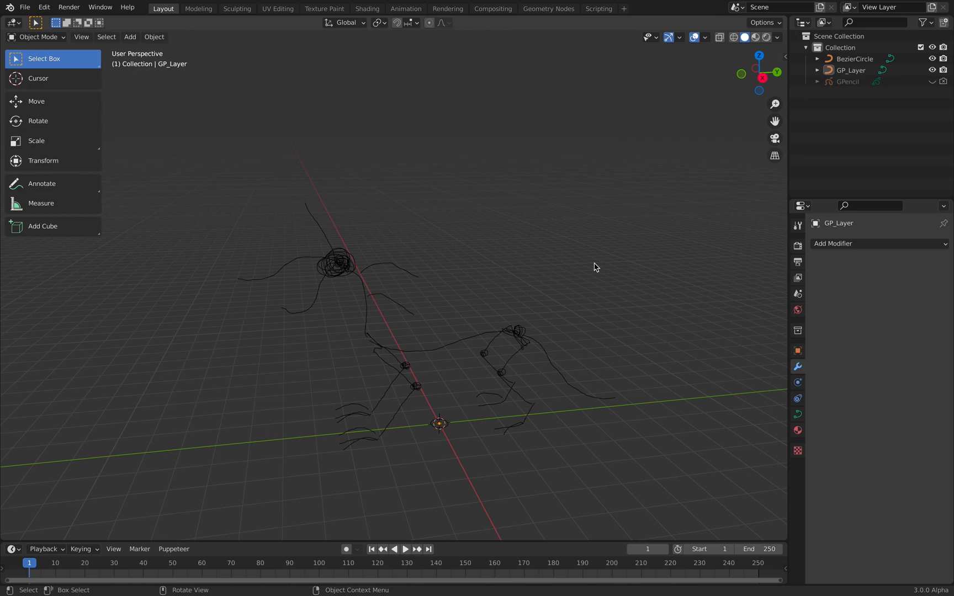
pyautogui.hotkey('shift', 'a')
pyautogui.moveTo(596, 253)
pyautogui.click(650, 270)
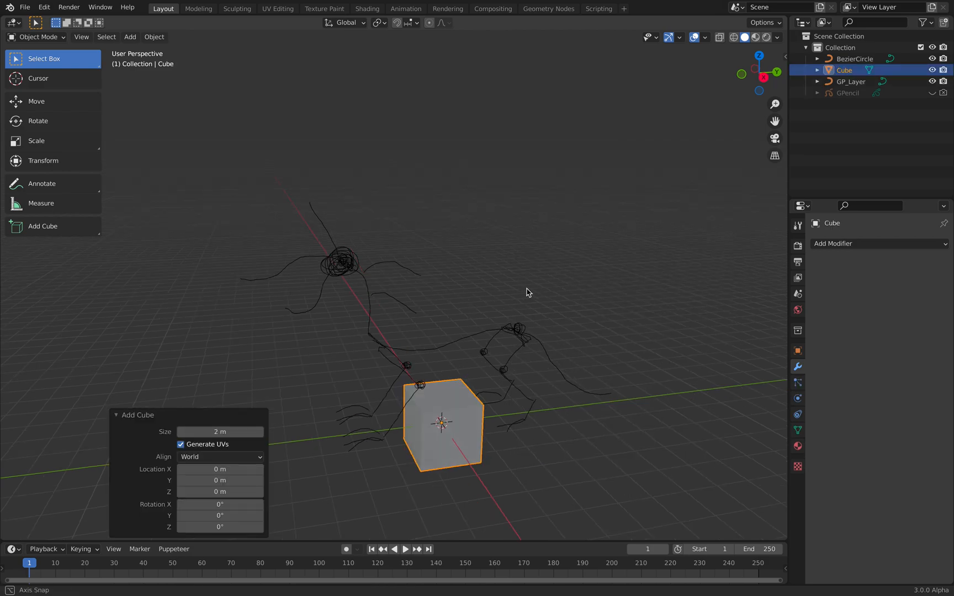
pyautogui.moveTo(521, 294); pyautogui.dragTo(507, 404, button='middle')
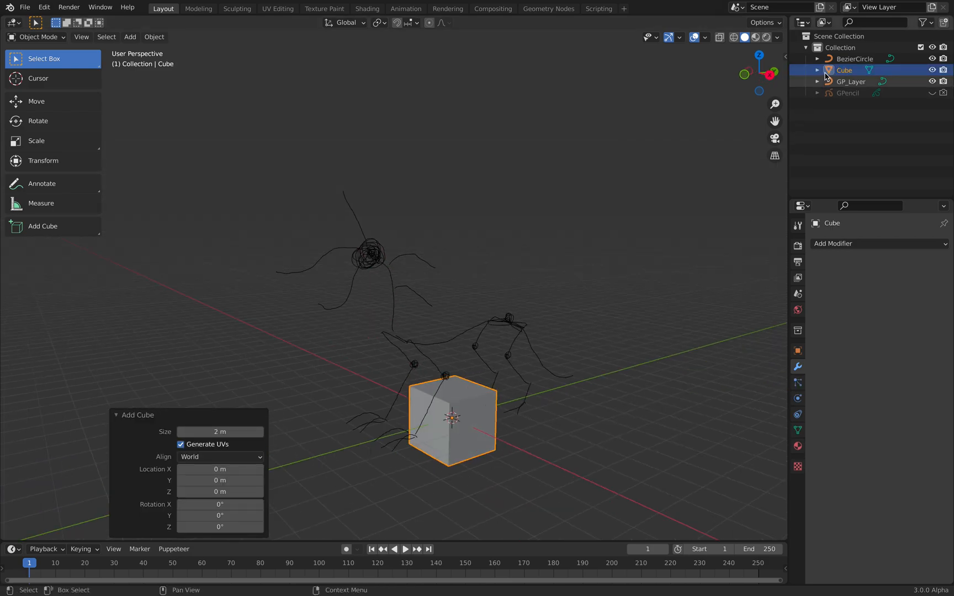
pyautogui.moveTo(520, 355); pyautogui.dragTo(481, 347, button='middle')
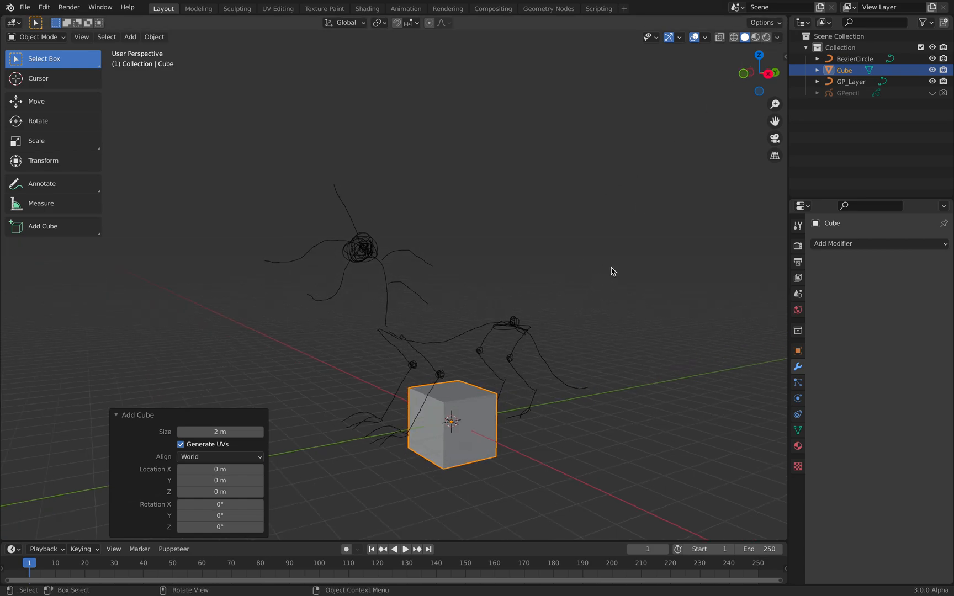
# - Delete all of the cube's vertices so that only an empty mesh object is left
pyautogui.press('Tab')
pyautogui.press('x')
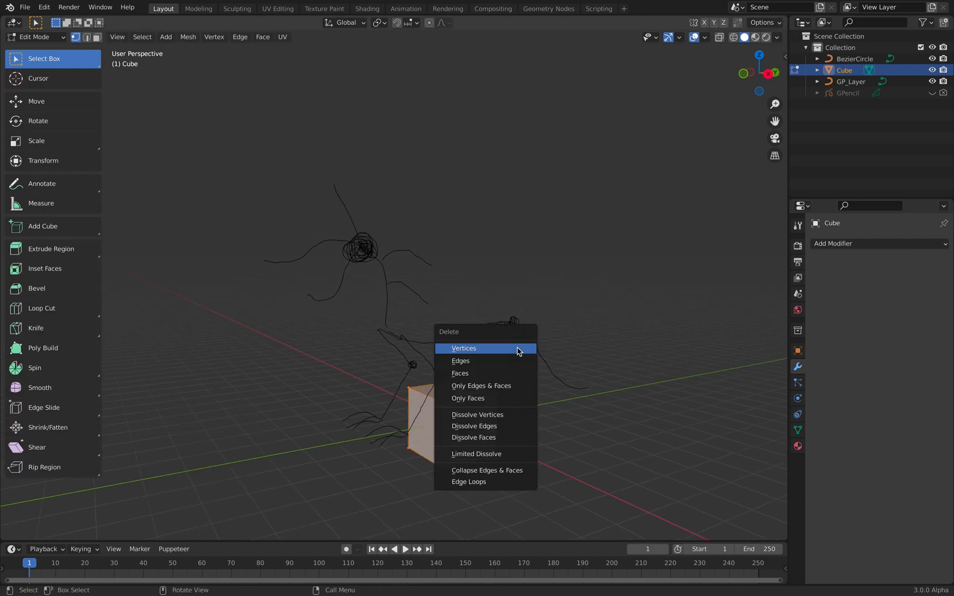
pyautogui.click(507, 350)
pyautogui.press('Tab')
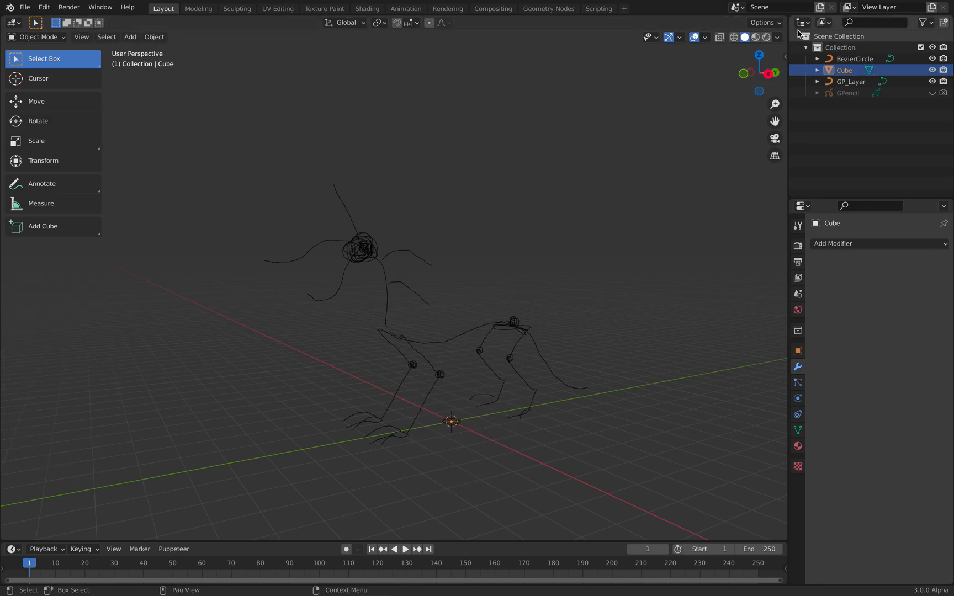
# - Split the 3D viewport horizontally, make the upper area a Geometry Node Editor and create a new node tree for the Cube object
pyautogui.moveTo(782, 20); pyautogui.dragTo(778, 251)
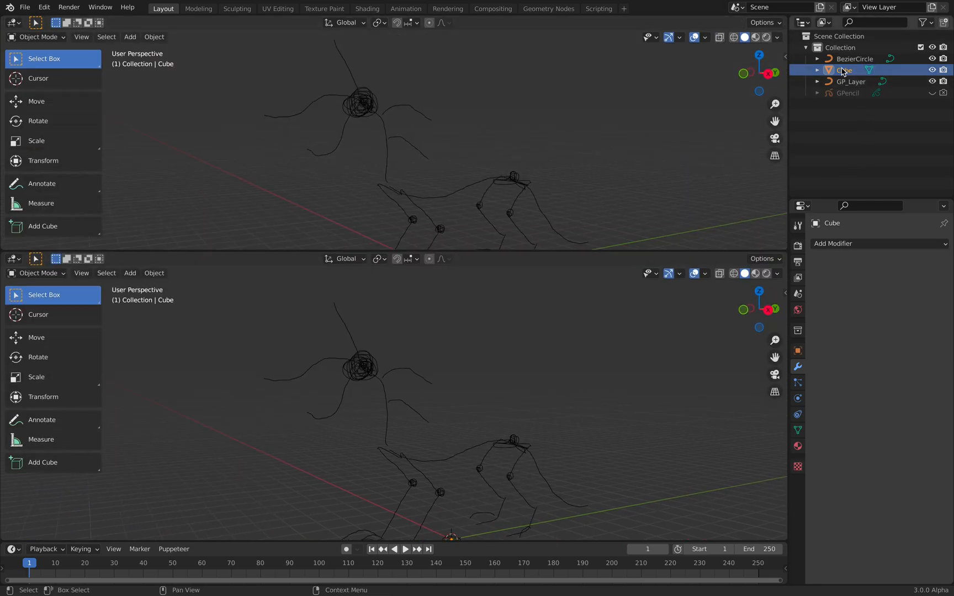
pyautogui.click(22, 23)
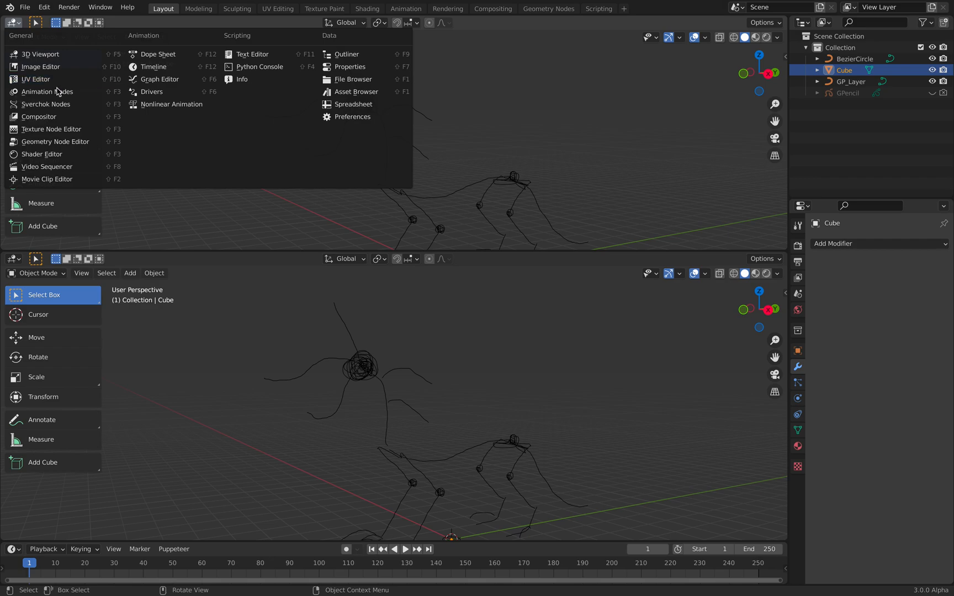
pyautogui.click(55, 142)
pyautogui.click(385, 22)
pyautogui.scroll(7, 356, 111)
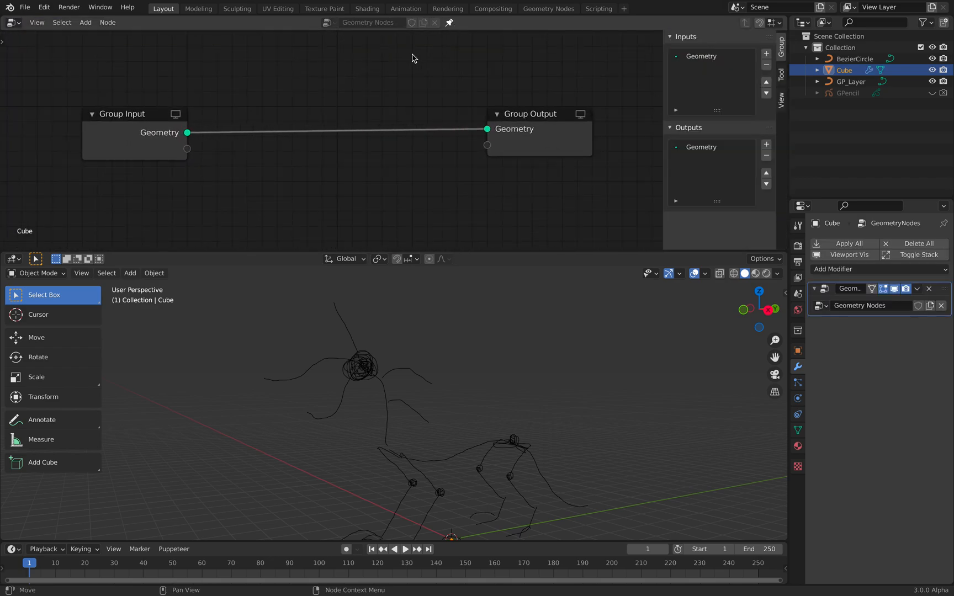
pyautogui.scroll(-2, 430, 42)
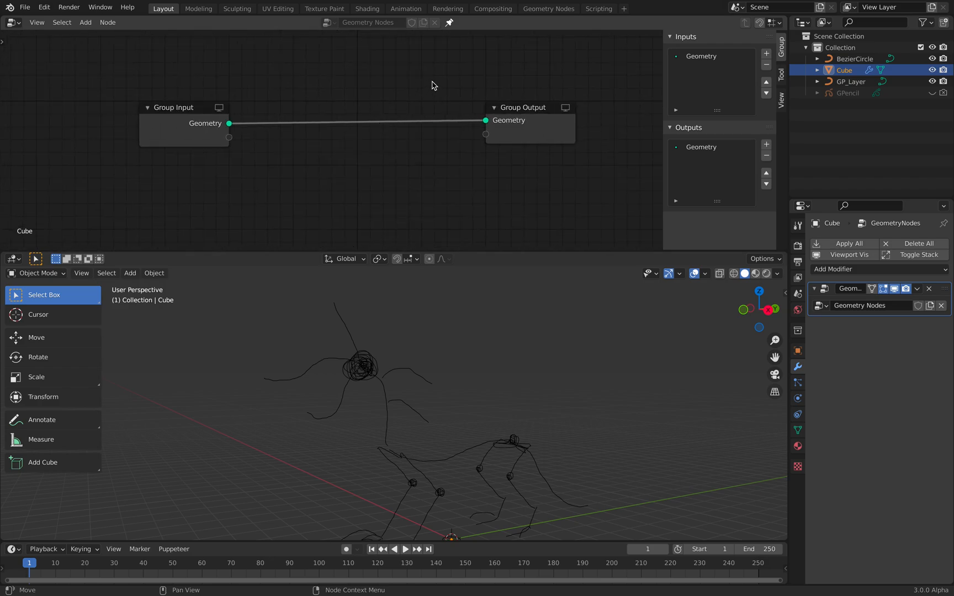
# - Add Object Info nodes for BezierCircle and GP_Layer to the node tree and arrange them below the Group Input
pyautogui.moveTo(854, 58); pyautogui.dragTo(353, 187)
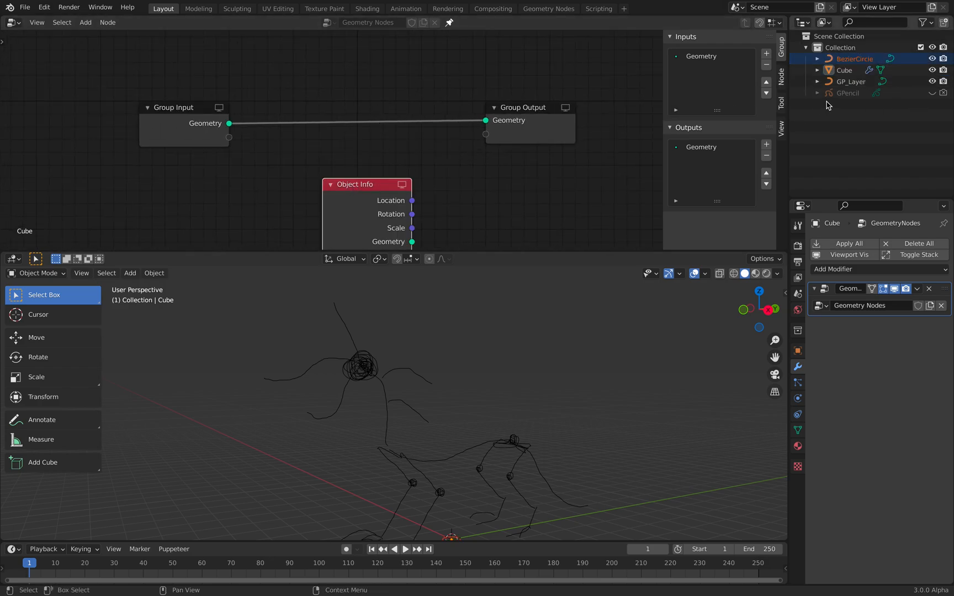
pyautogui.moveTo(843, 84); pyautogui.dragTo(499, 134)
pyautogui.moveTo(187, 190); pyautogui.dragTo(187, 190)
pyautogui.scroll(-2, 331, 160)
pyautogui.moveTo(360, 122); pyautogui.dragTo(278, 197)
# - Add a Curve to Mesh node beside the two Object Info nodes
pyautogui.hotkey('shift', 'a')
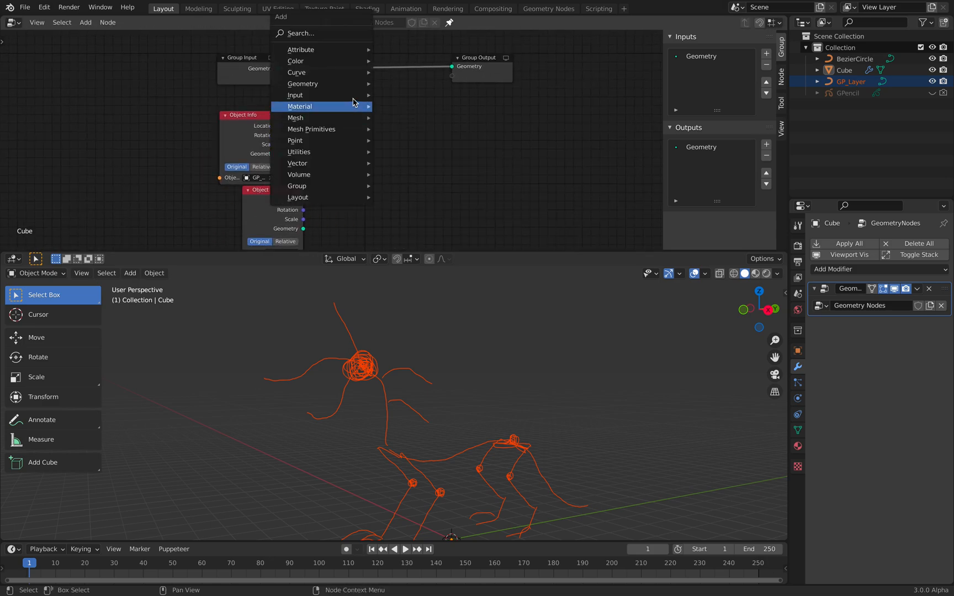
pyautogui.click(342, 34)
pyautogui.write('cur')
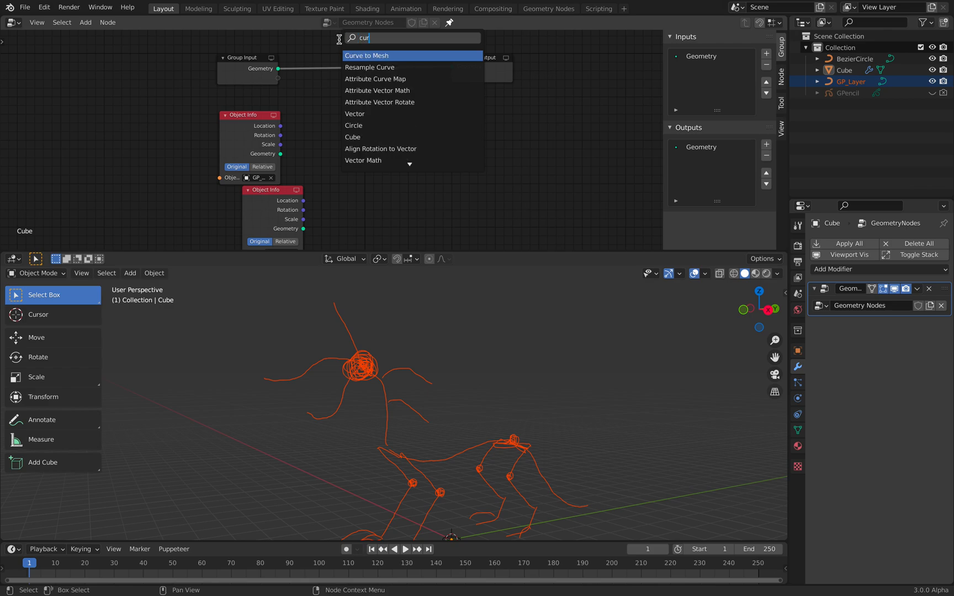
pyautogui.press('Return')
pyautogui.click(363, 125)
pyautogui.scroll(1, 344, 126)
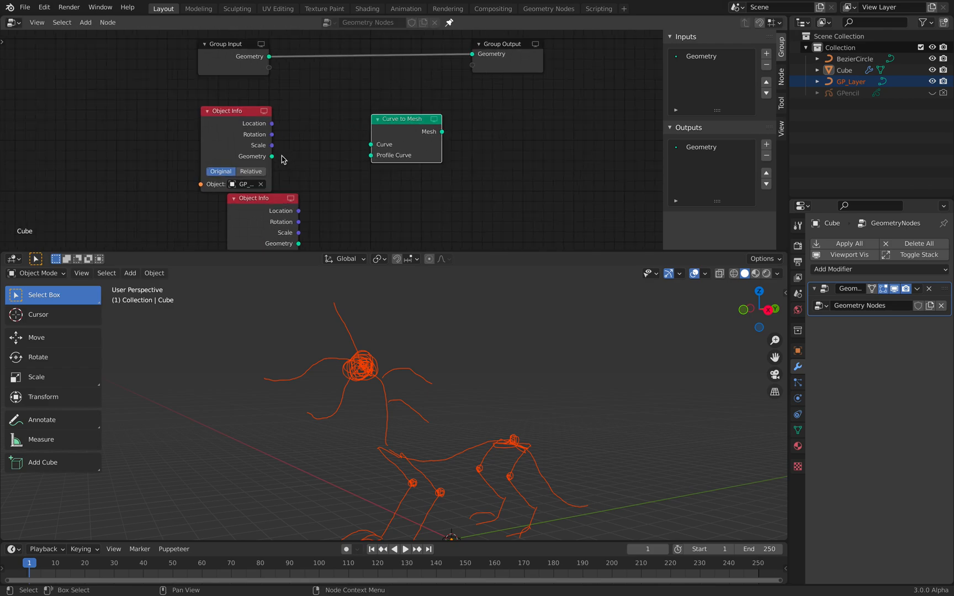
# - Connect GP_Layer's geometry to the Curve input and BezierCircle's geometry to the Profile Curve input of Curve to Mesh
pyautogui.moveTo(409, 135); pyautogui.dragTo(399, 154)
pyautogui.moveTo(357, 171); pyautogui.dragTo(371, 128, button='middle')
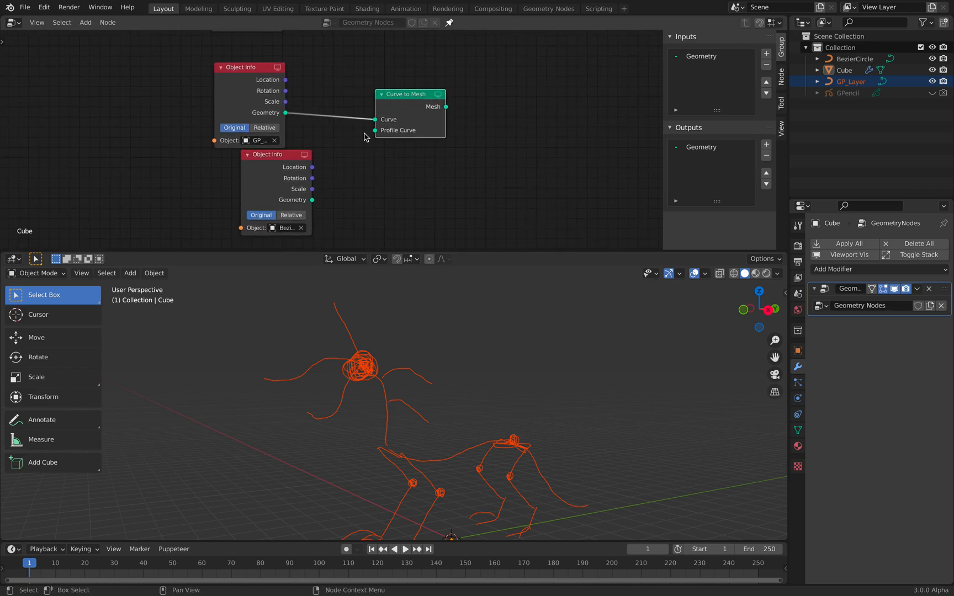
pyautogui.moveTo(376, 132); pyautogui.dragTo(377, 132)
pyautogui.moveTo(407, 114); pyautogui.dragTo(391, 134)
# - Connect the Curve to Mesh output to the Group Output's geometry and inspect the generated mesh
pyautogui.moveTo(471, 121); pyautogui.dragTo(407, 179, button='middle')
pyautogui.scroll(-1, 386, 177)
pyautogui.moveTo(435, 89); pyautogui.dragTo(521, 90)
pyautogui.moveTo(359, 180); pyautogui.dragTo(494, 88)
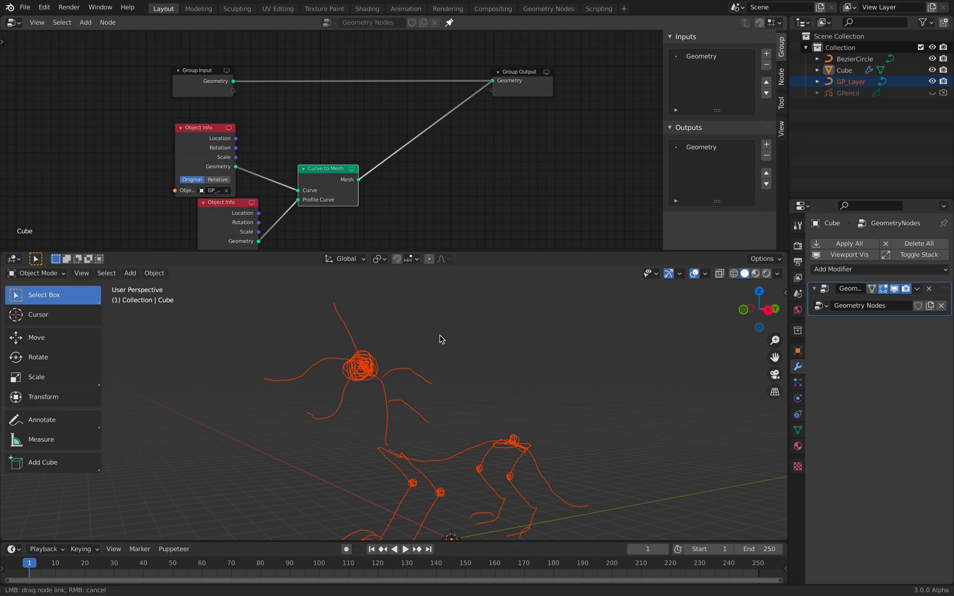
pyautogui.scroll(-9, 481, 366)
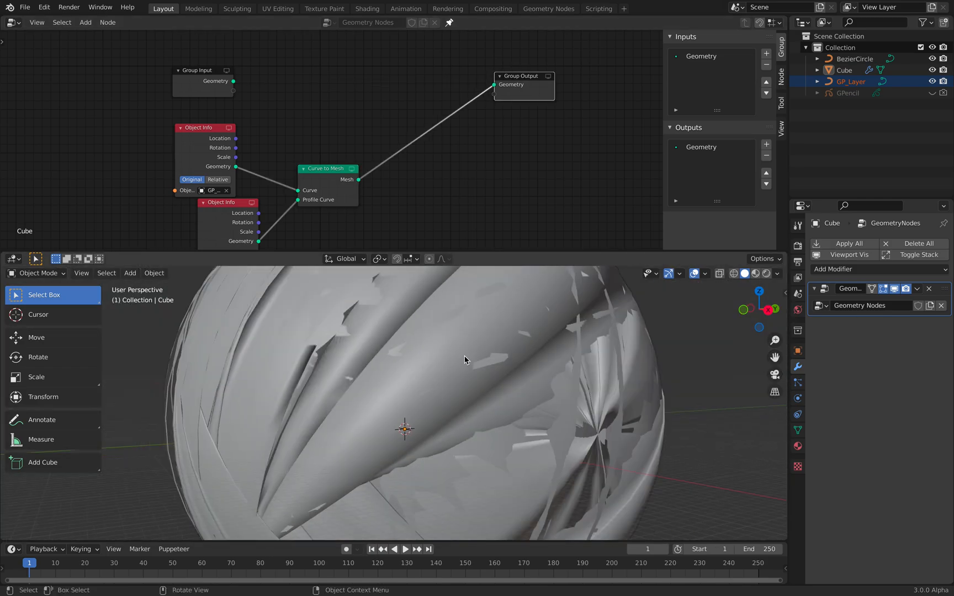
pyautogui.moveTo(367, 334); pyautogui.dragTo(426, 363, button='middle')
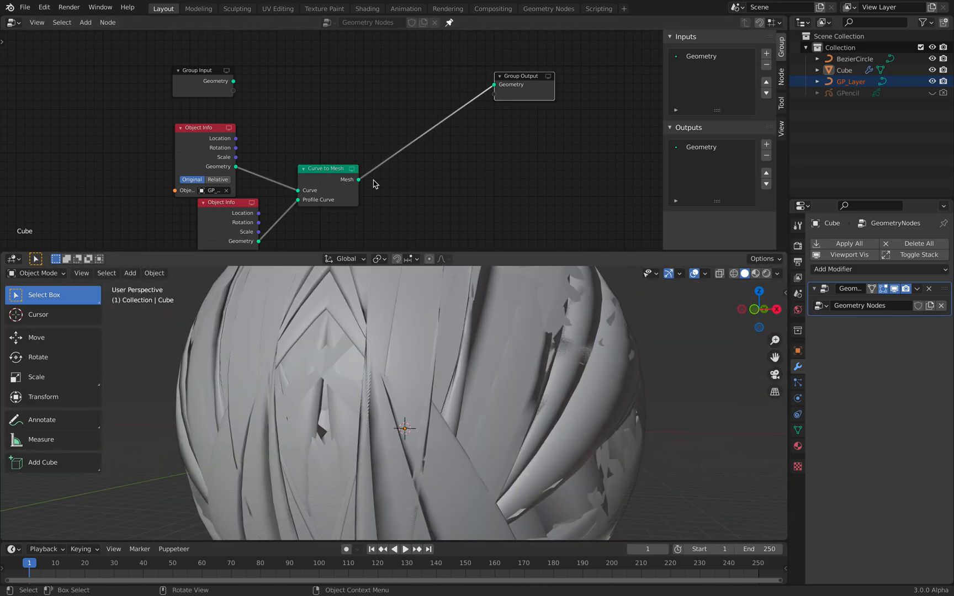
# - Add a Transform node in the free space beside the Curve to Mesh node
pyautogui.moveTo(365, 182); pyautogui.dragTo(422, 121, button='middle')
pyautogui.scroll(2, 422, 121)
pyautogui.hotkey('shift', 'a')
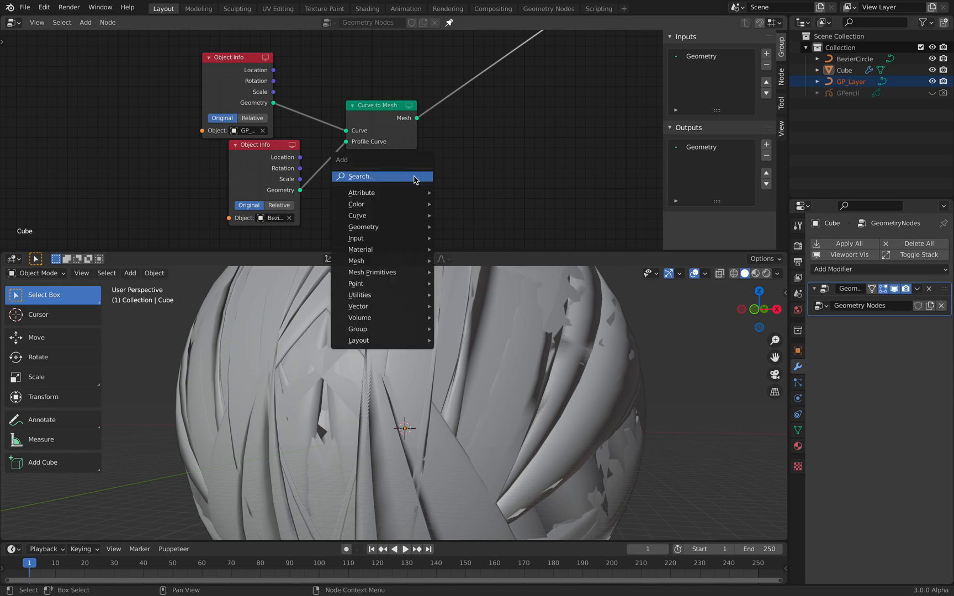
pyautogui.click(415, 177)
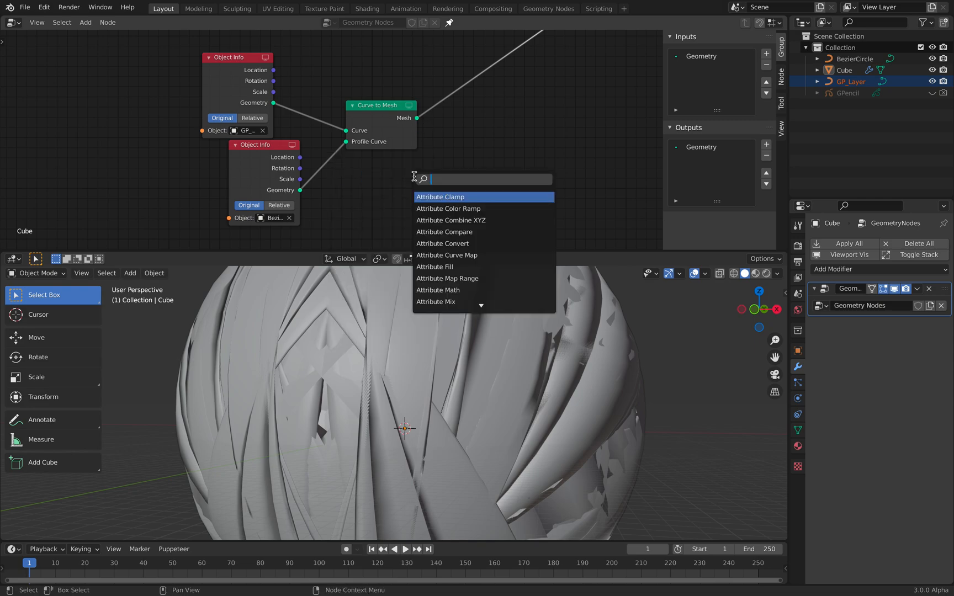
pyautogui.write('scal')
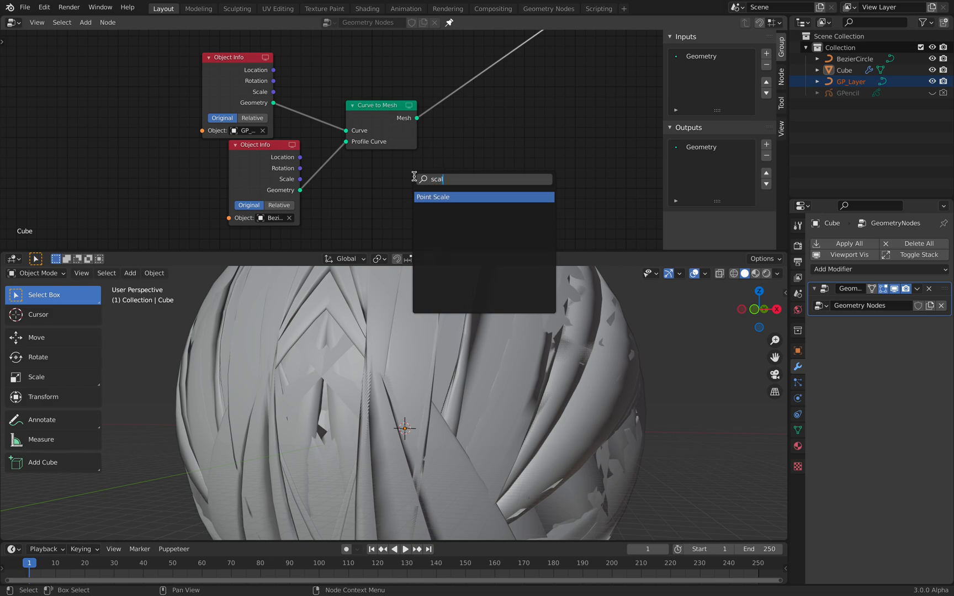
pyautogui.hotkey('ctrl', 'a')
pyautogui.write('tra')
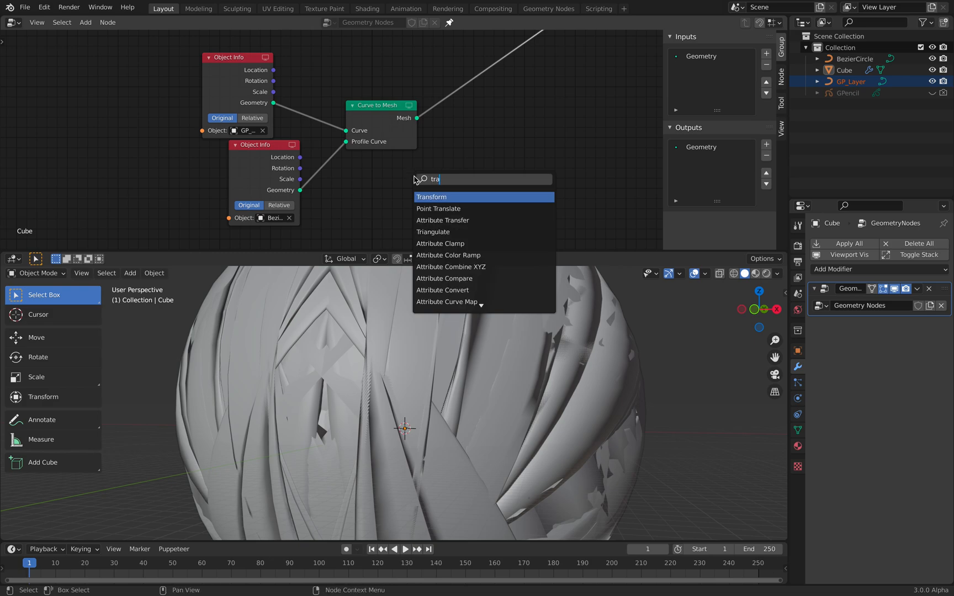
pyautogui.press('Return')
pyautogui.click(517, 121)
pyautogui.moveTo(545, 130); pyautogui.dragTo(537, 94, button='middle')
pyautogui.scroll(-1, 556, 173)
pyautogui.moveTo(569, 175); pyautogui.dragTo(545, 150, button='middle')
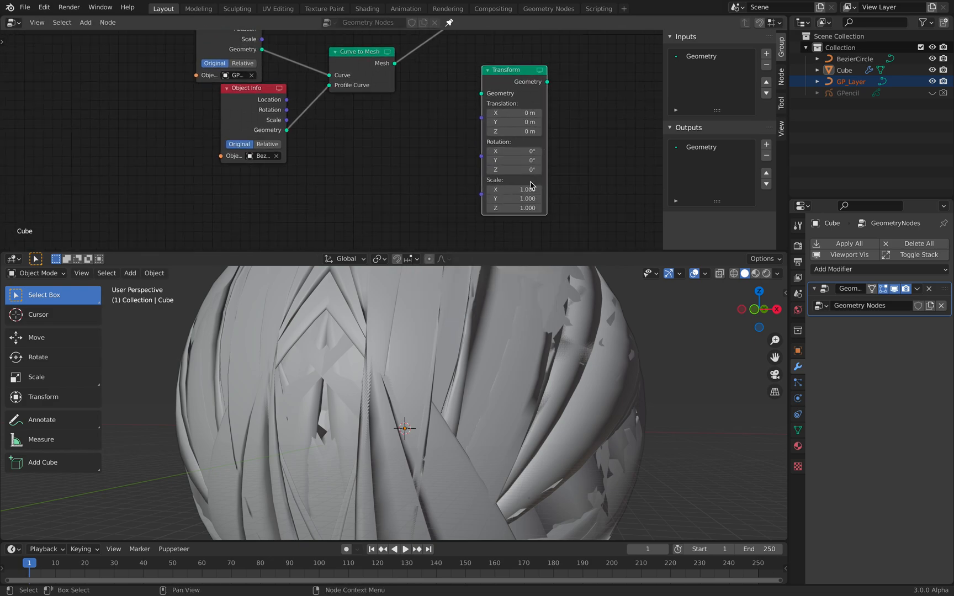
# - Set the Transform node's scale to 0.01 on all axes and insert it between GP_Layer's Object Info and Curve to Mesh
pyautogui.moveTo(521, 190); pyautogui.dragTo(521, 208)
pyautogui.write('0.01')
pyautogui.press('Return')
pyautogui.scroll(-1, 491, 82)
pyautogui.moveTo(498, 87); pyautogui.dragTo(501, 112, button='middle')
pyautogui.moveTo(509, 100); pyautogui.dragTo(328, 65)
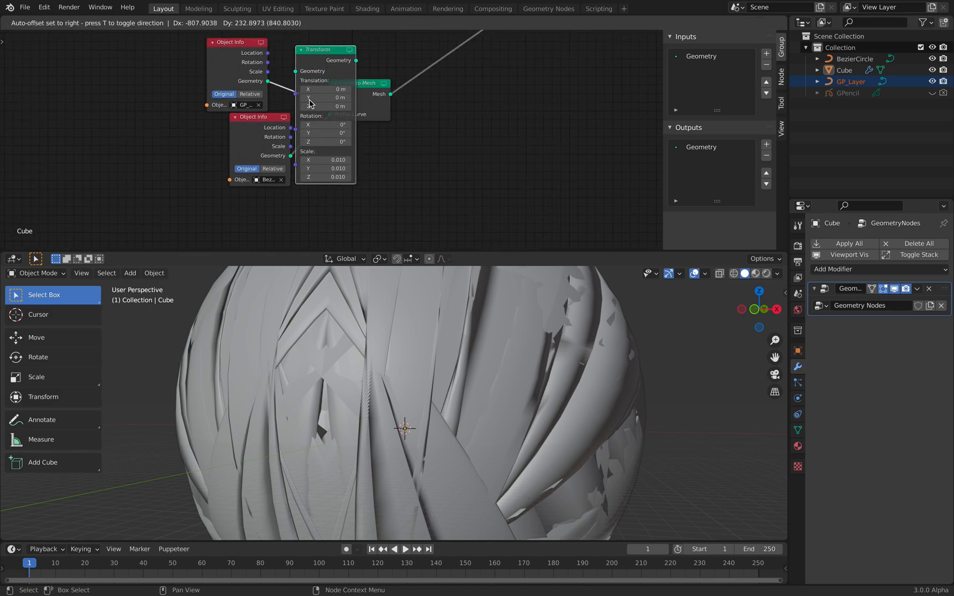
pyautogui.moveTo(459, 362); pyautogui.dragTo(426, 319, button='middle')
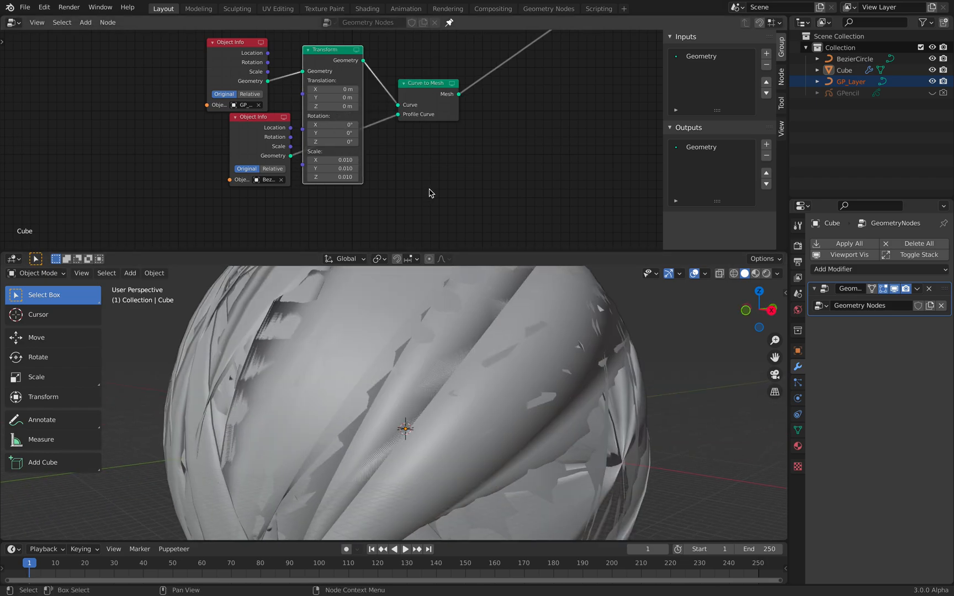
# - Move Curve to Mesh farther from the Transform node and place BezierCircle's Object Info below GP_Layer's to make room
pyautogui.moveTo(431, 84); pyautogui.dragTo(518, 56)
pyautogui.moveTo(251, 119); pyautogui.dragTo(230, 159)
pyautogui.moveTo(426, 318); pyautogui.dragTo(406, 314, button='middle')
pyautogui.hotkey('shift', 'd')
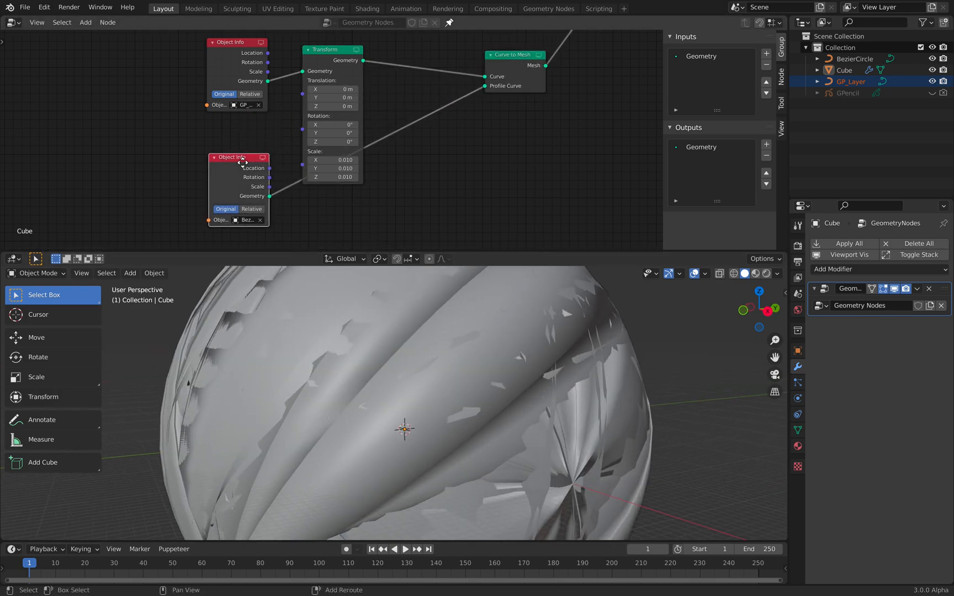
pyautogui.click(429, 128)
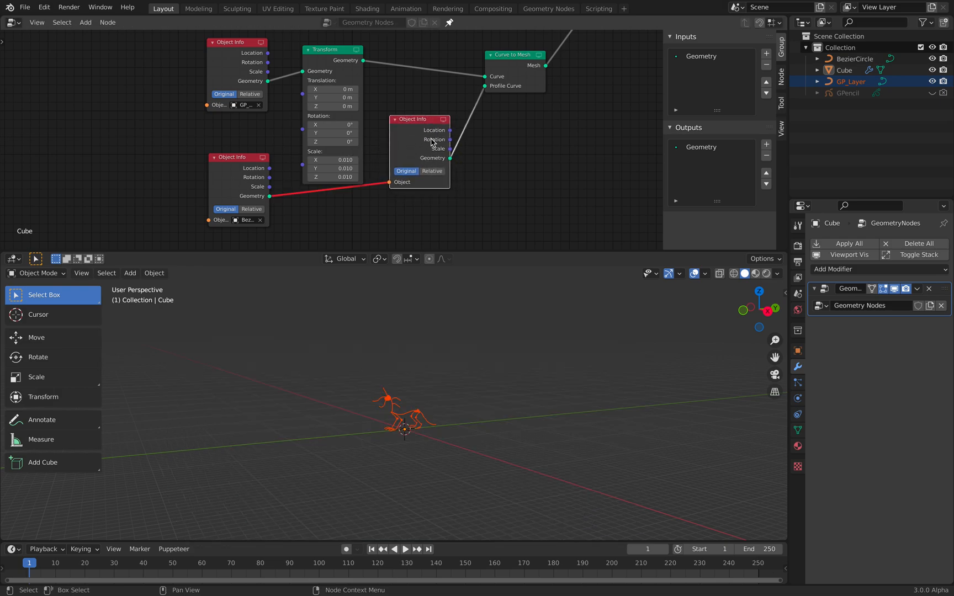
pyautogui.moveTo(453, 345); pyautogui.dragTo(445, 281, button='middle')
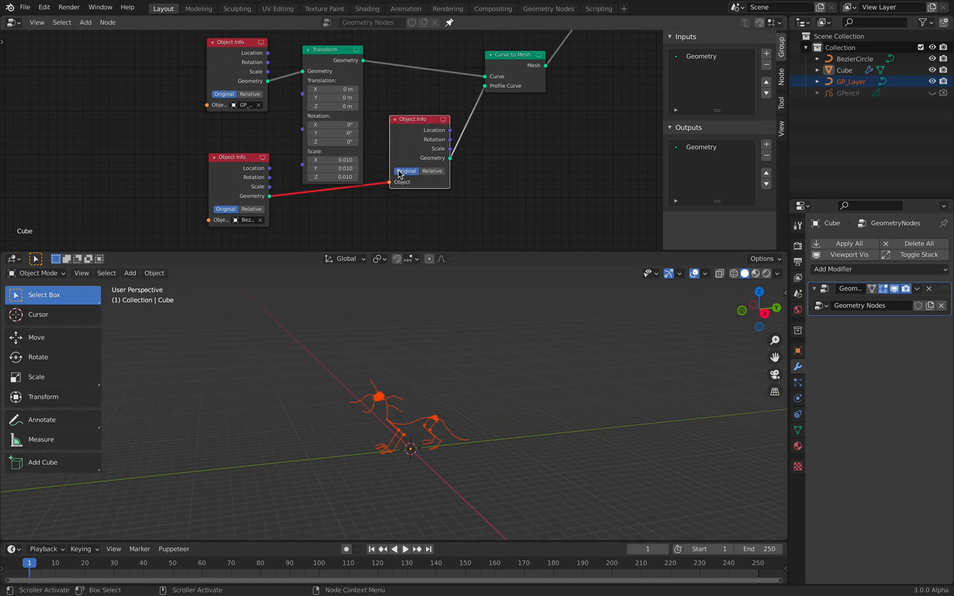
pyautogui.moveTo(219, 171); pyautogui.dragTo(264, 201)
pyautogui.moveTo(371, 171); pyautogui.dragTo(358, 153, button='middle')
pyautogui.click(396, 110)
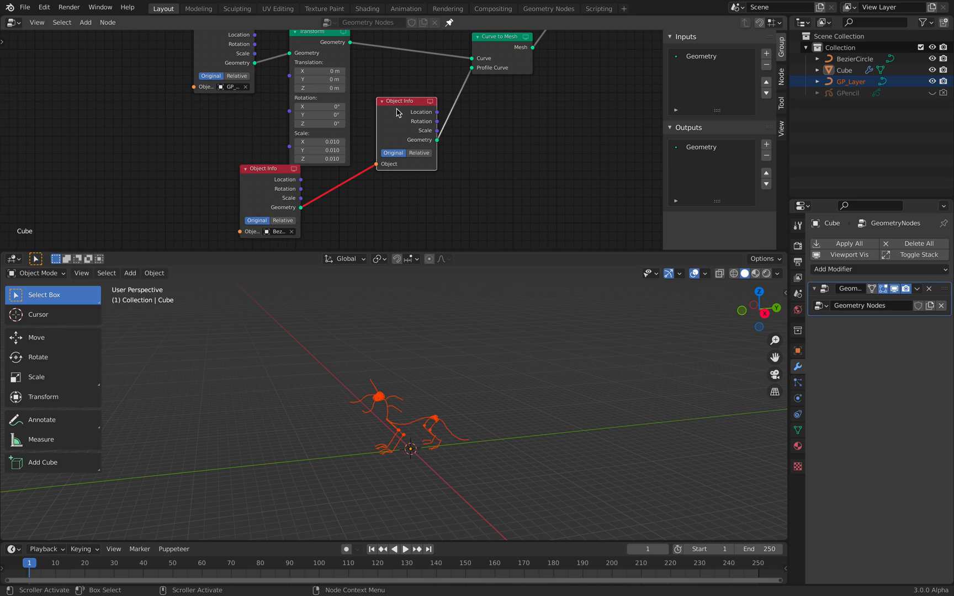
pyautogui.press('x')
# - Duplicate the Transform node and route BezierCircle's geometry through the copy into the Profile Curve input of Curve to Mesh
pyautogui.click(313, 42)
pyautogui.hotkey('shift', 'd')
pyautogui.click(421, 86)
pyautogui.moveTo(301, 207); pyautogui.dragTo(397, 98)
pyautogui.moveTo(457, 89); pyautogui.dragTo(475, 99)
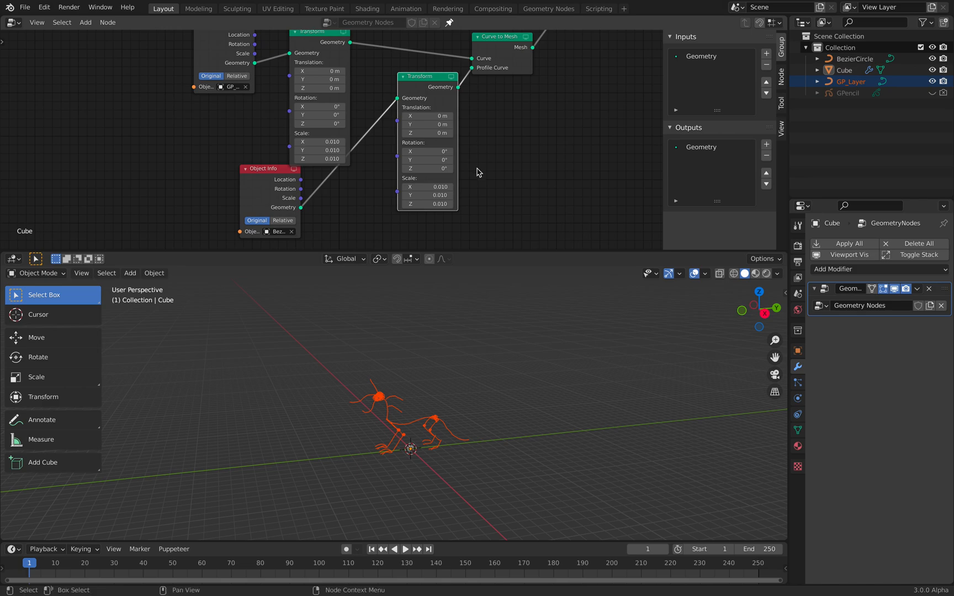
# - Set the scale of BezierCircle's Transform node to 0.2 on all axes
pyautogui.moveTo(431, 186); pyautogui.dragTo(432, 203)
pyautogui.write('.2')
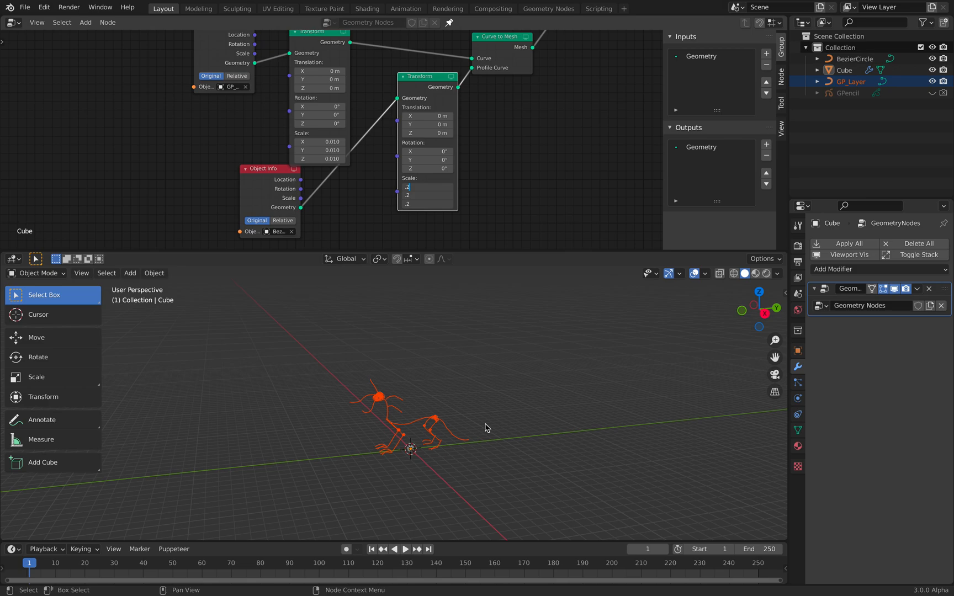
pyautogui.press('Return')
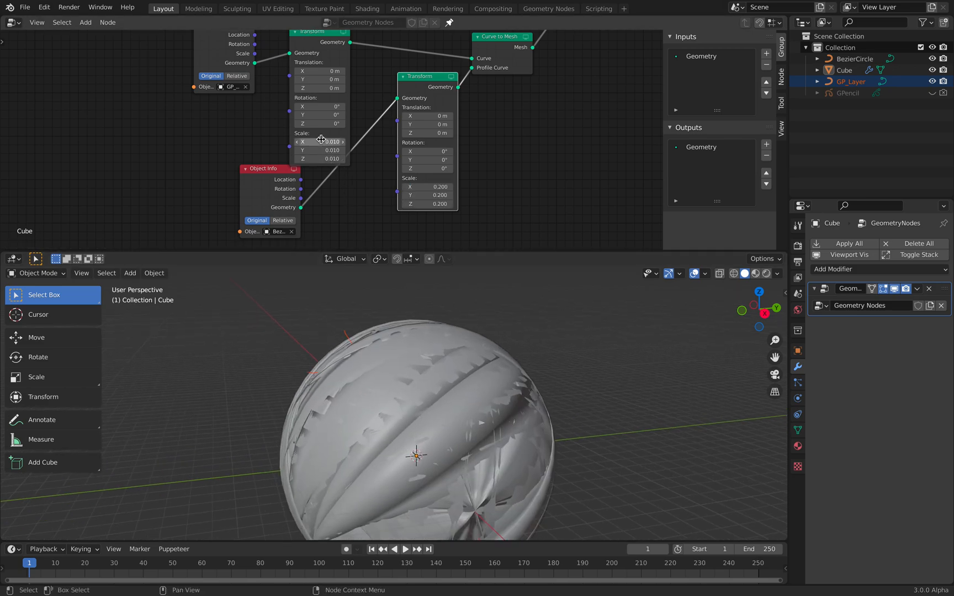
# - Set the scale of GP_Layer's Transform node to 100 on all axes and inspect the generated mesh
pyautogui.moveTo(320, 141)
pyautogui.mouseDown()
pyautogui.moveTo(321, 155)
pyautogui.moveTo(322, 142)
pyautogui.mouseUp()
pyautogui.write('100')
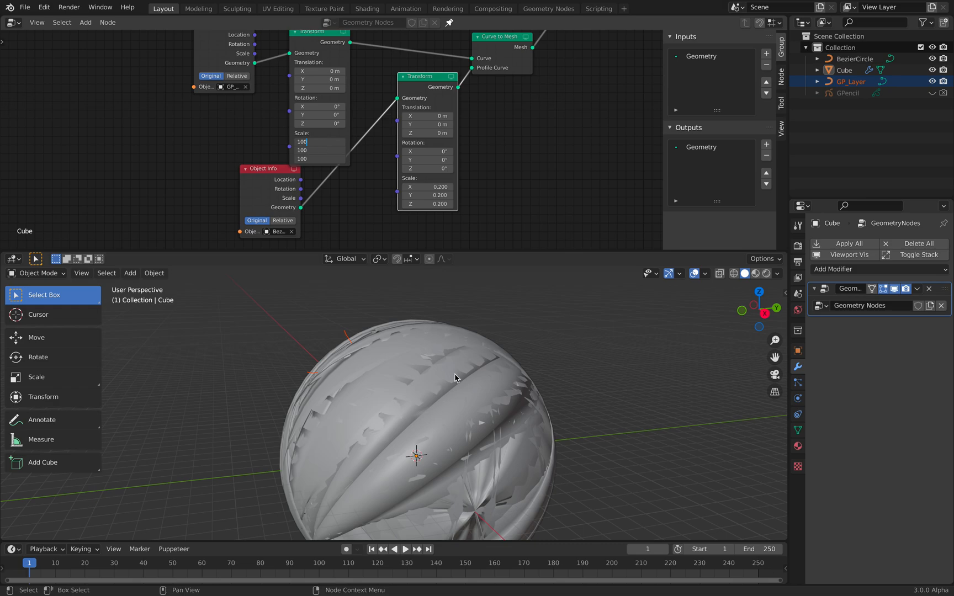
pyautogui.press('Return')
pyautogui.moveTo(455, 375)
pyautogui.mouseDown(button='middle')
pyautogui.moveTo(495, 383)
pyautogui.moveTo(477, 422)
pyautogui.mouseUp(button='middle')
pyautogui.scroll(-15, 479, 379)
pyautogui.scroll(-4, 482, 385)
pyautogui.scroll(-3, 464, 398)
pyautogui.scroll(3, 465, 392)
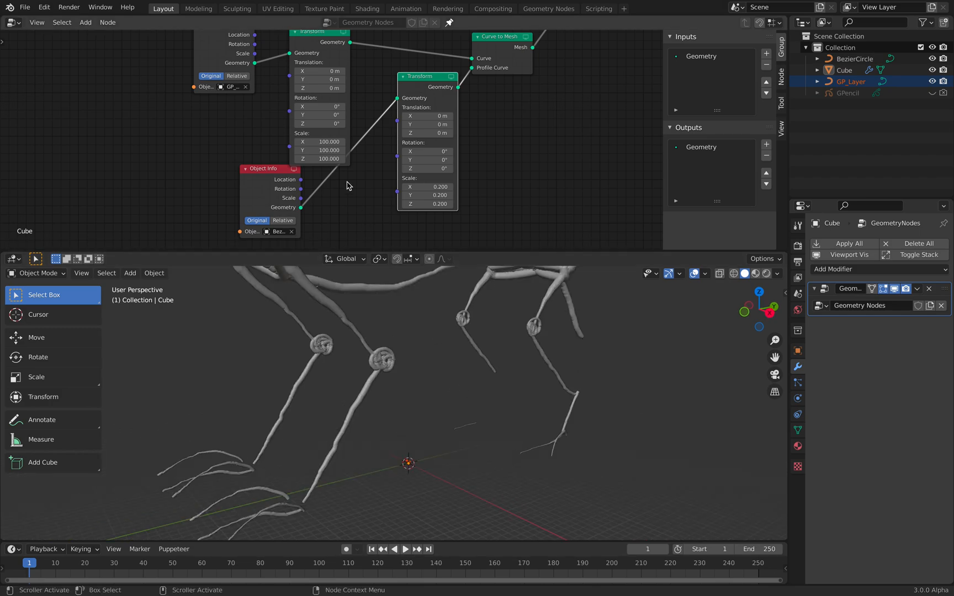
# - Set the scale of GP_Layer's Transform node to 10 on all axes and frame the whole creature
pyautogui.scroll(1, 318, 144)
pyautogui.click(324, 143)
pyautogui.write('10')
pyautogui.press('Return')
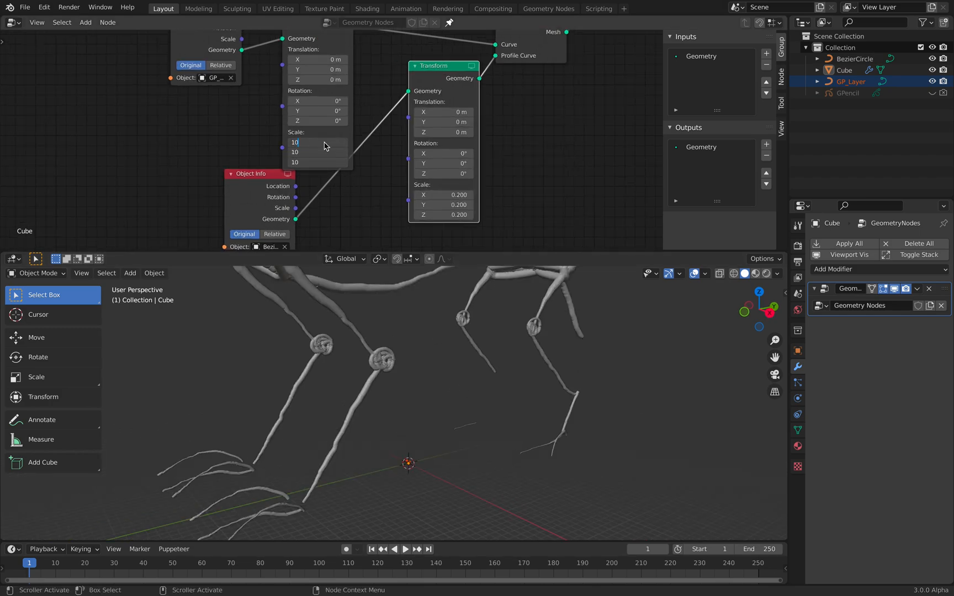
pyautogui.scroll(4, 441, 381)
pyautogui.keyDown('shift'); pyautogui.moveTo(446, 421); pyautogui.dragTo(472, 332, button='middle'); pyautogui.keyUp('shift')
pyautogui.scroll(2, 464, 347)
pyautogui.scroll(3, 472, 332)
# - Set the scale of BezierCircle's Transform node to 0.1 on all axes and save the file
pyautogui.moveTo(456, 195); pyautogui.dragTo(457, 215)
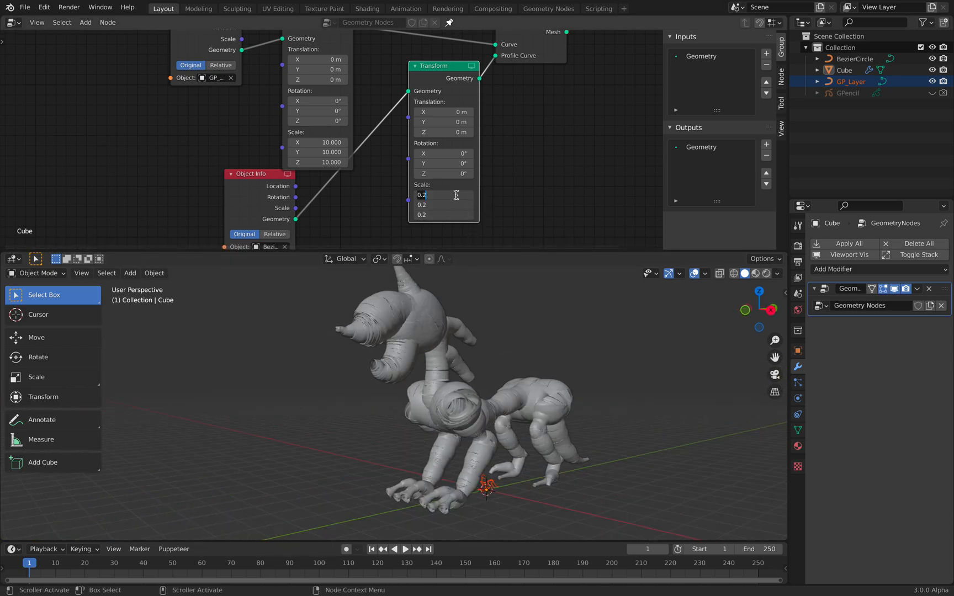
pyautogui.write('.1')
pyautogui.press('Return')
pyautogui.moveTo(506, 350)
pyautogui.mouseDown(button='middle')
pyautogui.moveTo(409, 348)
pyautogui.moveTo(504, 351)
pyautogui.moveTo(493, 356)
pyautogui.mouseUp(button='middle')
pyautogui.hotkey('ctrl', 's')
# - Duplicate GP_Layer's Transform node into the link between Curve to Mesh and Group Output and set the copy's scale to 0.1 on all axes
pyautogui.scroll(-3, 506, 125)
pyautogui.moveTo(520, 139); pyautogui.dragTo(405, 182, button='middle')
pyautogui.click(218, 87)
pyautogui.hotkey('shift', 'd')
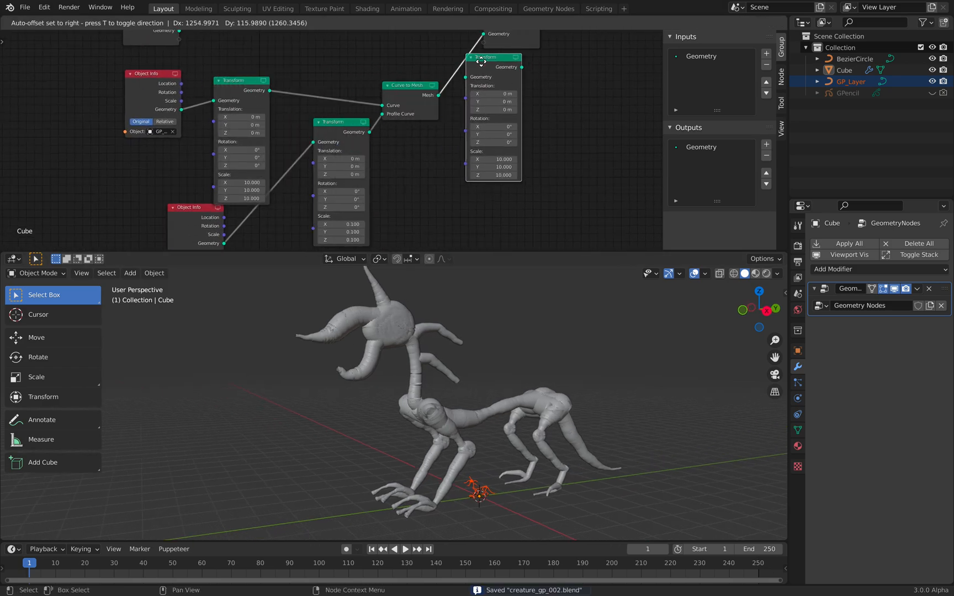
pyautogui.click(496, 156)
pyautogui.click(499, 155)
pyautogui.write('.1')
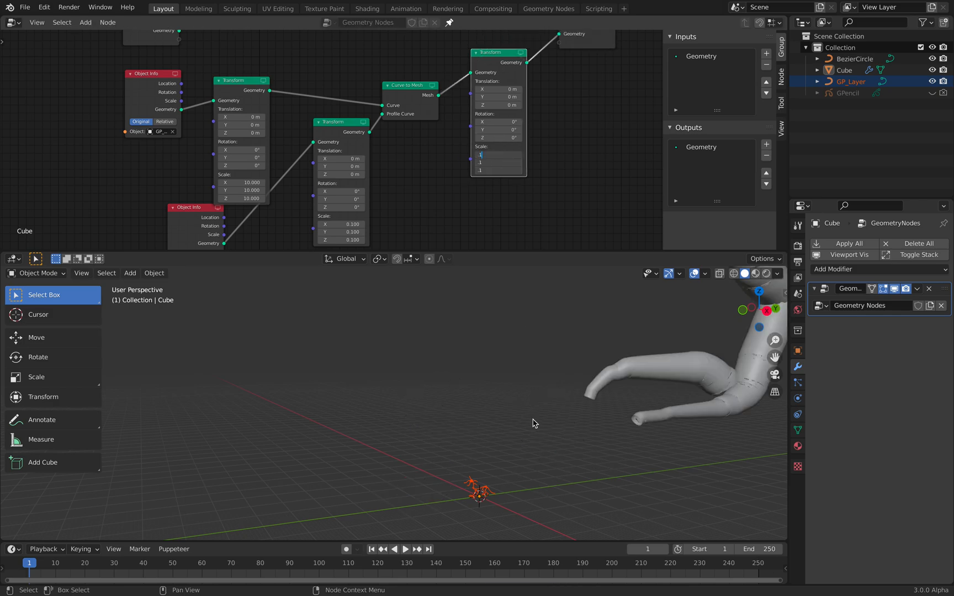
pyautogui.press('Return')
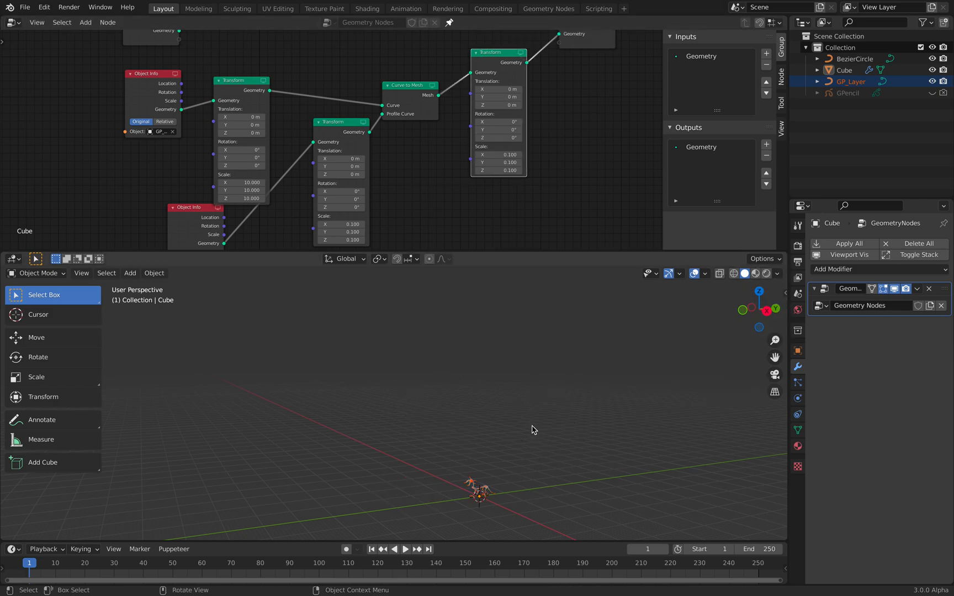
# - Save the file and select the generated creature mesh
pyautogui.scroll(6, 530, 387)
pyautogui.keyDown('shift'); pyautogui.moveTo(503, 353); pyautogui.dragTo(469, 365, button='middle'); pyautogui.keyUp('shift')
pyautogui.moveTo(519, 331)
pyautogui.mouseDown(button='middle')
pyautogui.moveTo(500, 345)
pyautogui.moveTo(527, 352)
pyautogui.moveTo(513, 343)
pyautogui.moveTo(522, 325)
pyautogui.mouseUp(button='middle')
pyautogui.hotkey('ctrl', 's')
pyautogui.click(469, 381)
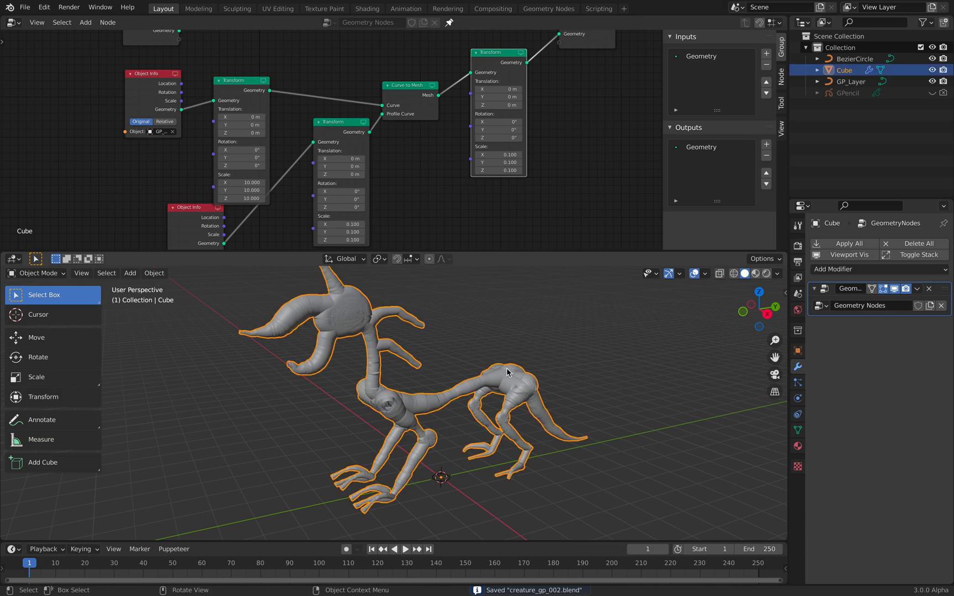
# - Check the creature mesh in wireframe display and return to solid shading
pyautogui.press('z')
pyautogui.click(420, 367)
pyautogui.press('z')
pyautogui.click(516, 362)
# - Unhide GPencil and move it along the X axis to stand beside the mesh creature, then reselect the mesh
pyautogui.moveTo(554, 252); pyautogui.dragTo(552, 156)
pyautogui.scroll(-3, 536, 94)
pyautogui.moveTo(528, 238)
pyautogui.mouseDown(button='middle')
pyautogui.moveTo(517, 266)
pyautogui.moveTo(432, 268)
pyautogui.moveTo(538, 237)
pyautogui.mouseUp(button='middle')
pyautogui.click(932, 92)
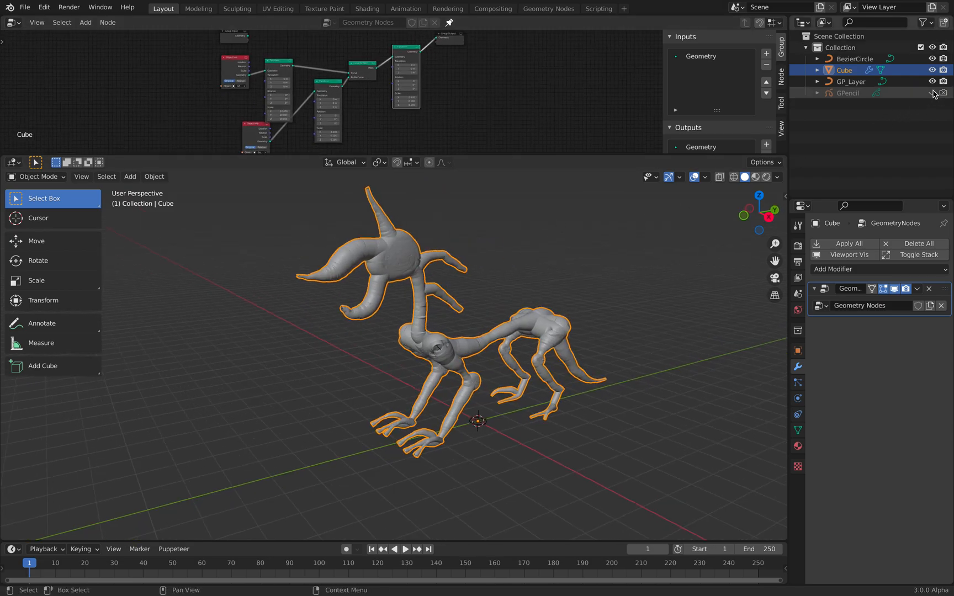
pyautogui.click(855, 95)
pyautogui.moveTo(552, 332); pyautogui.dragTo(609, 331, button='middle')
pyautogui.press('g')
pyautogui.press('x')
pyautogui.click(531, 315)
pyautogui.click(673, 332)
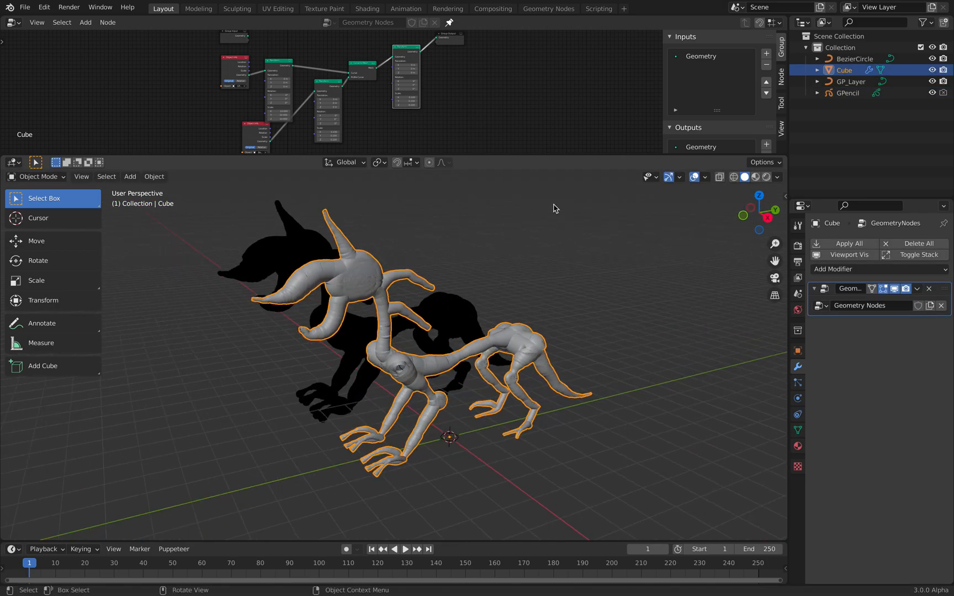
# - Try a scale of 0.2 on all axes in BezierCircle's Transform node to thicken the creature's body
pyautogui.moveTo(532, 155); pyautogui.dragTo(485, 231)
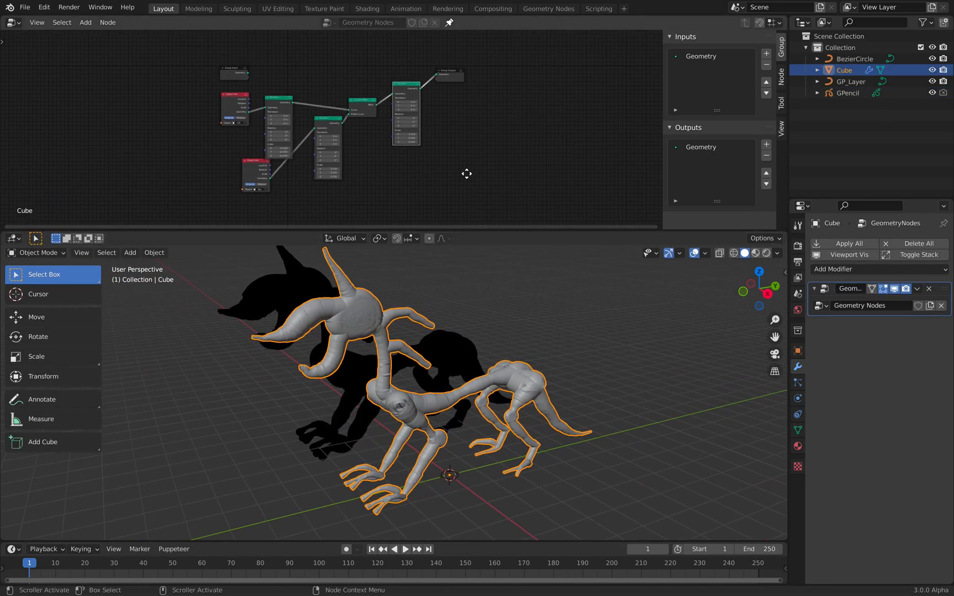
pyautogui.scroll(5, 466, 175)
pyautogui.moveTo(395, 180); pyautogui.dragTo(393, 201)
pyautogui.write('.2')
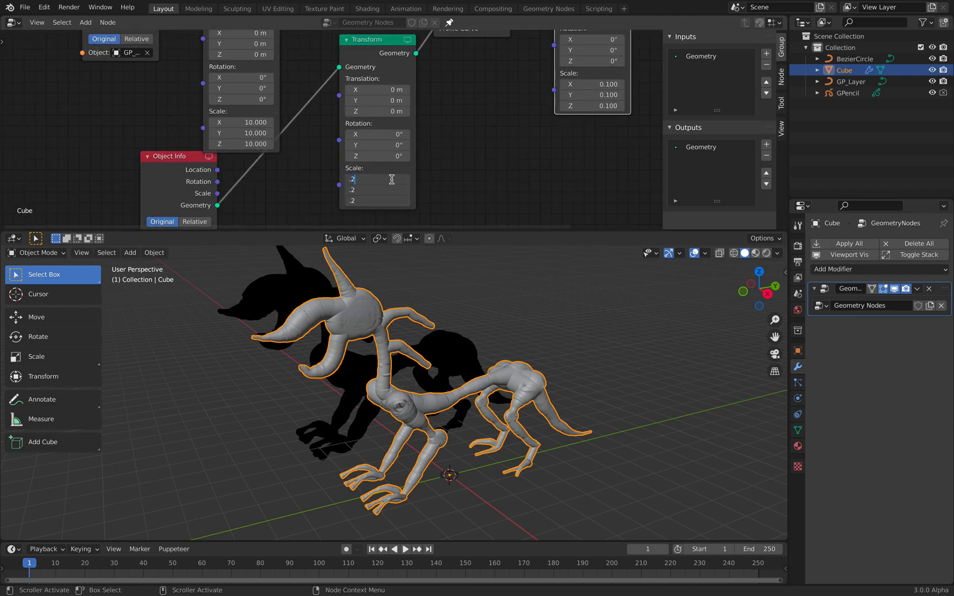
pyautogui.press('Return')
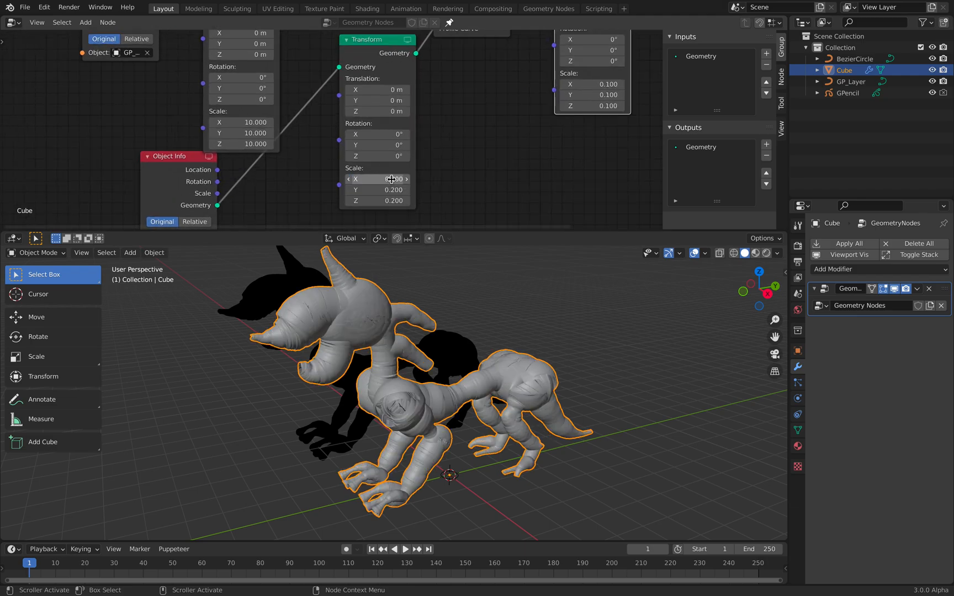
# - Set the scale of BezierCircle's Transform node to 0.15 on all axes and save the file
pyautogui.moveTo(384, 180); pyautogui.dragTo(384, 201)
pyautogui.write('0.15')
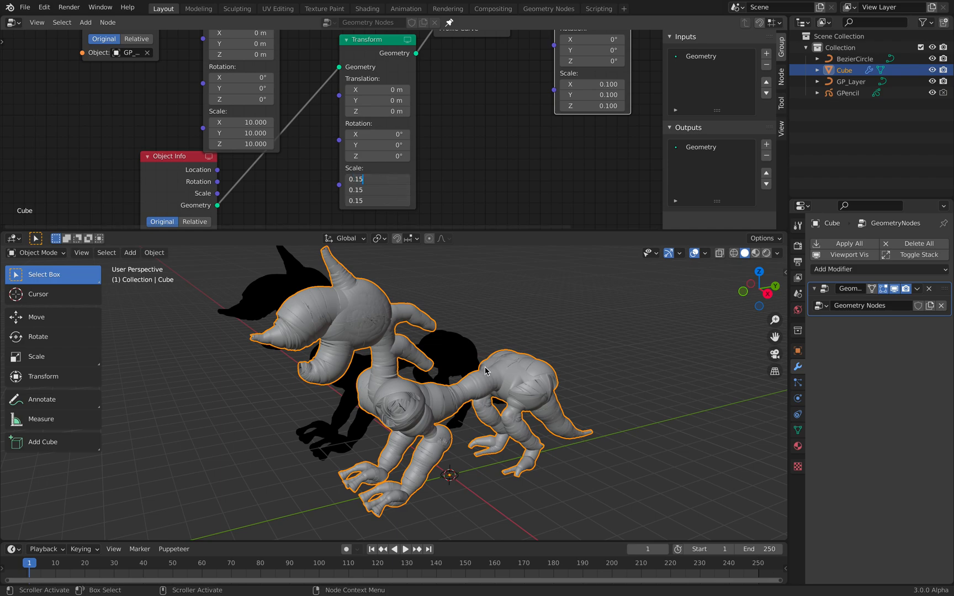
pyautogui.press('Return')
pyautogui.moveTo(556, 390); pyautogui.dragTo(575, 387, button='middle')
pyautogui.scroll(-2, 575, 388)
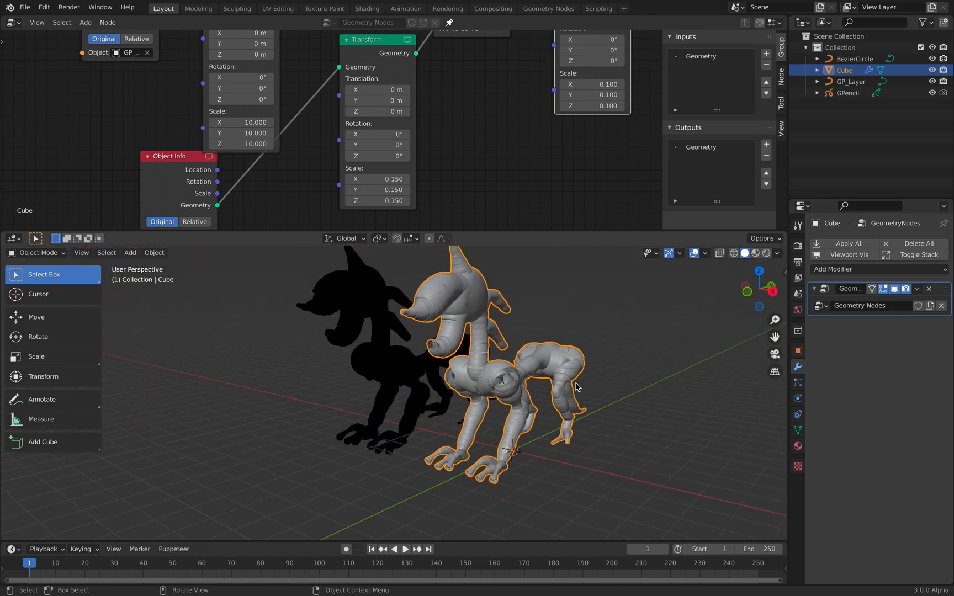
pyautogui.hotkey('ctrl', 's')
# - Duplicate the mesh creature and place the copy about 5.1 m away along the X axis
pyautogui.moveTo(693, 364); pyautogui.dragTo(664, 374, button='middle')
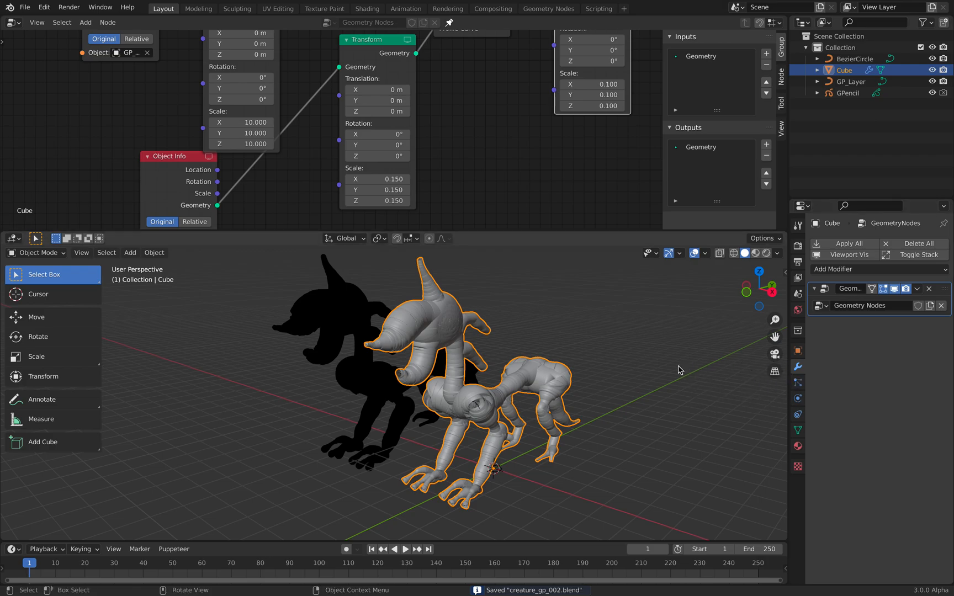
pyautogui.moveTo(565, 334); pyautogui.dragTo(453, 332, button='middle')
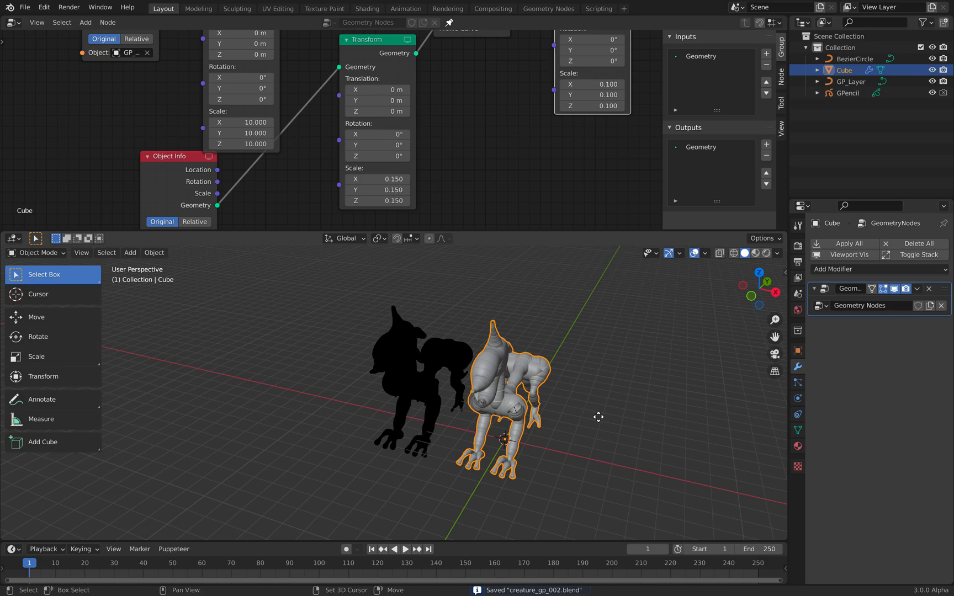
pyautogui.hotkey('shift', 'd')
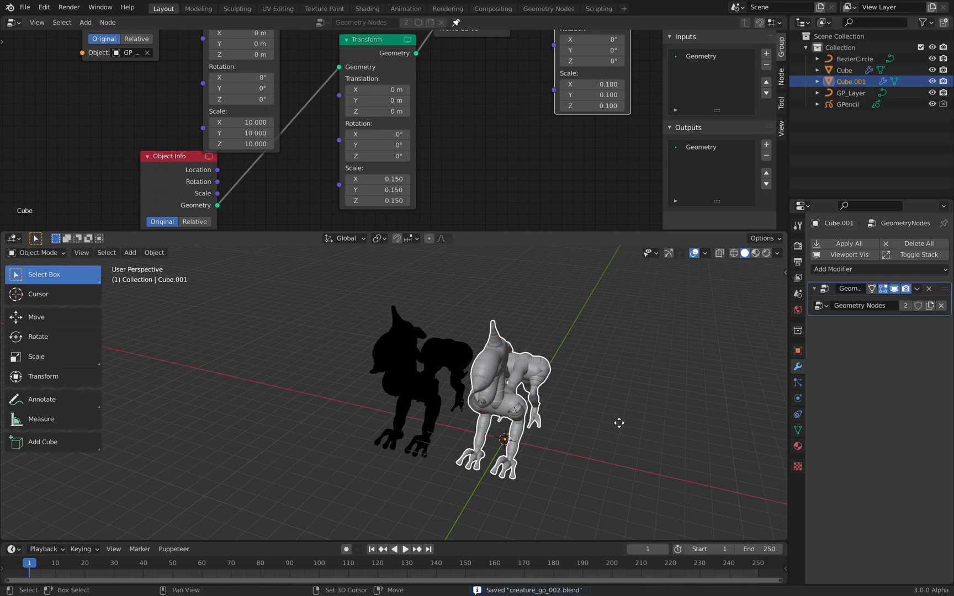
pyautogui.press('x')
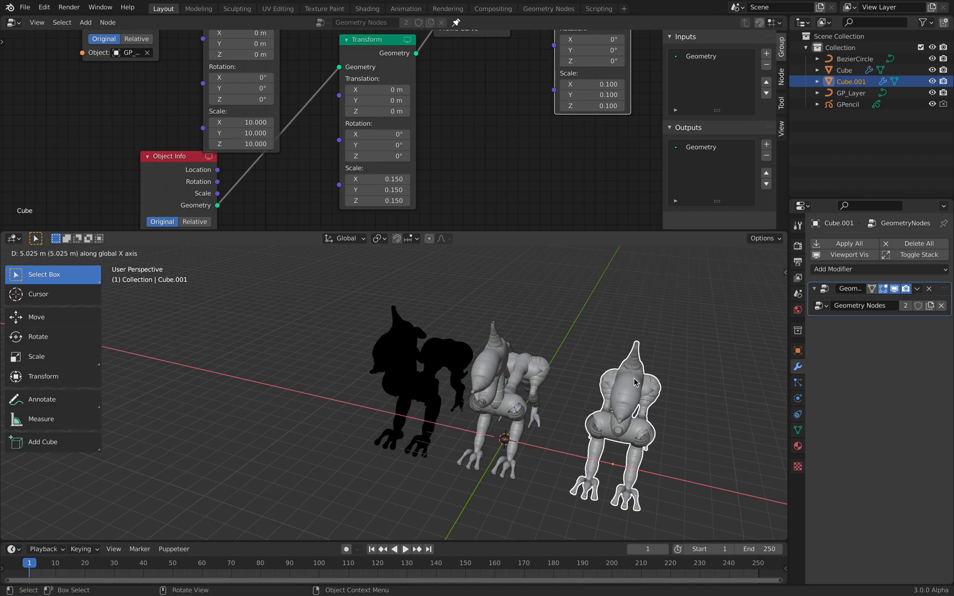
pyautogui.click(596, 364)
pyautogui.hscroll(5, 596, 363)
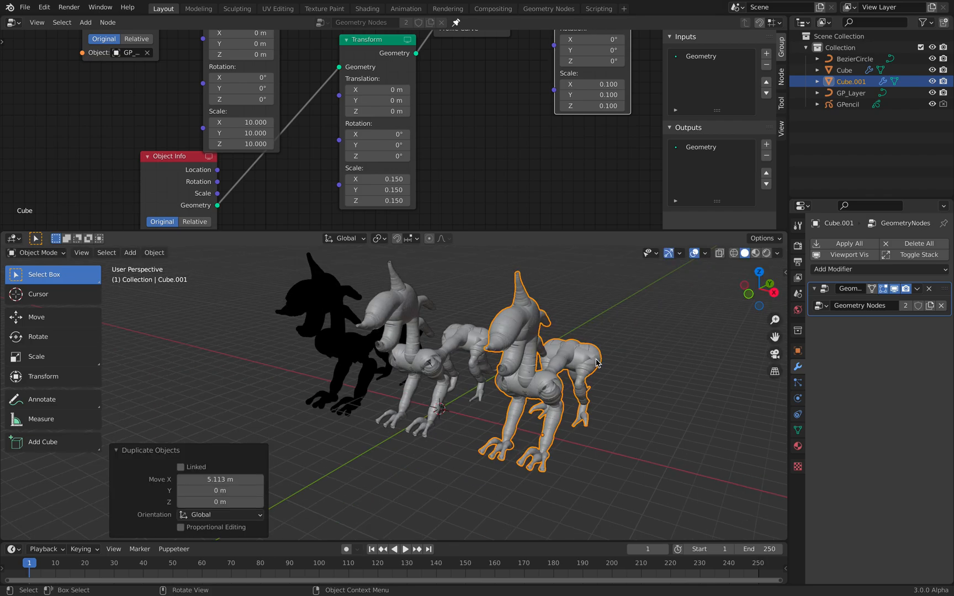
# - Apply all modifiers on the duplicated creature to turn it into real mesh
pyautogui.click(859, 246)
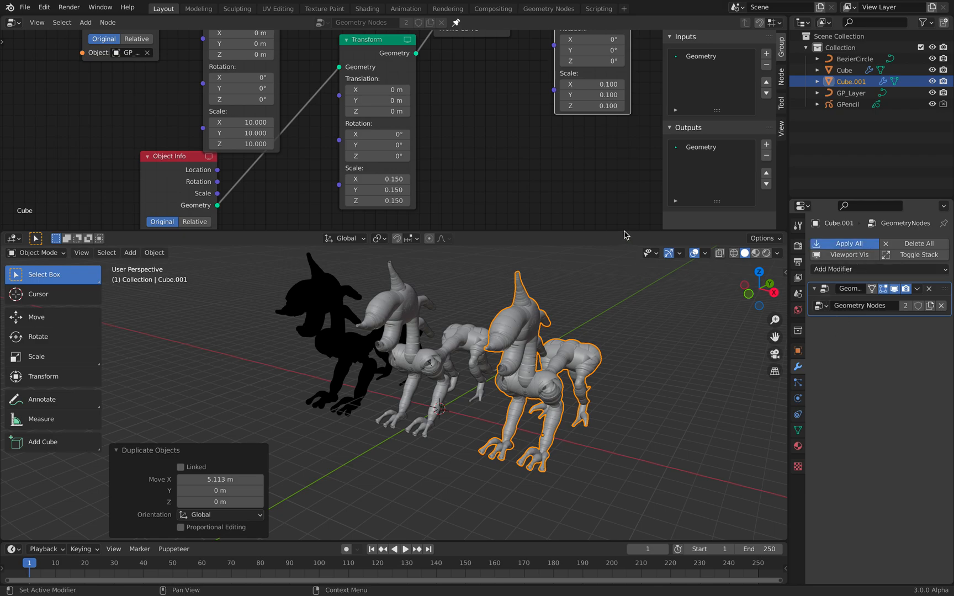
pyautogui.moveTo(558, 232); pyautogui.dragTo(568, 163)
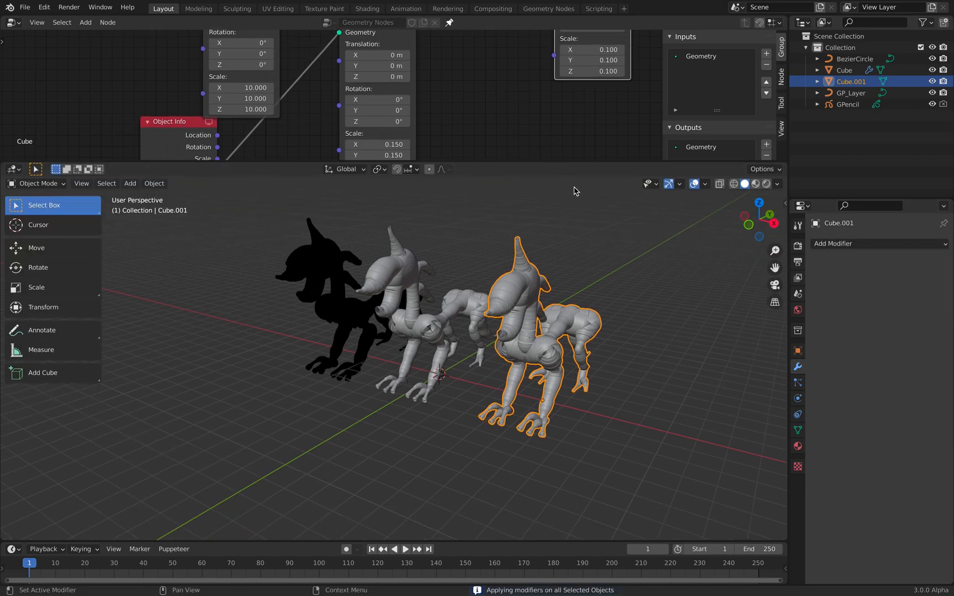
pyautogui.scroll(4, 615, 238)
pyautogui.moveTo(616, 239); pyautogui.dragTo(725, 239, button='middle')
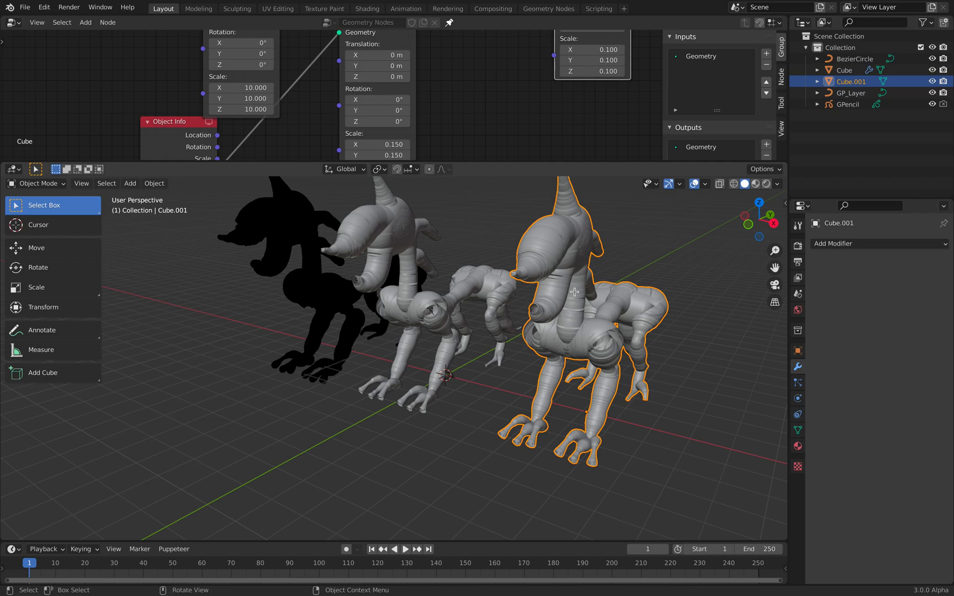
# - Enter Edit Mode on the duplicate creature and select its entire mesh to examine the geometry
pyautogui.press('Tab')
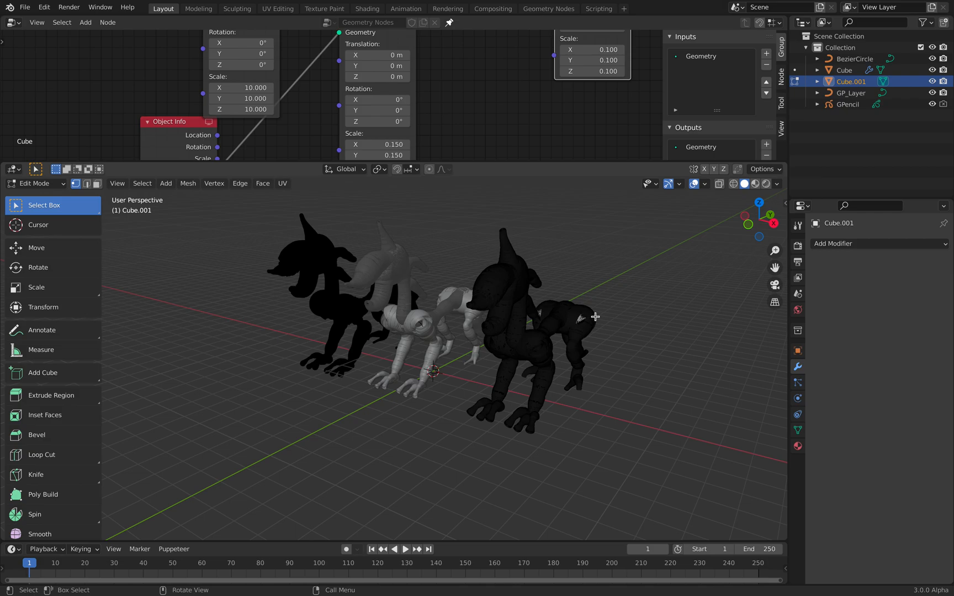
pyautogui.press('a')
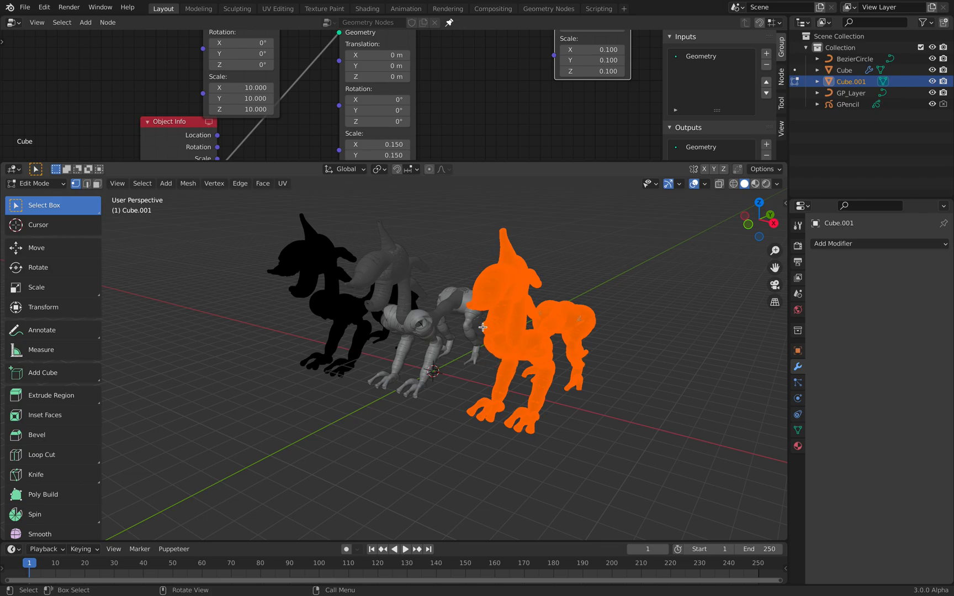
pyautogui.press('f')
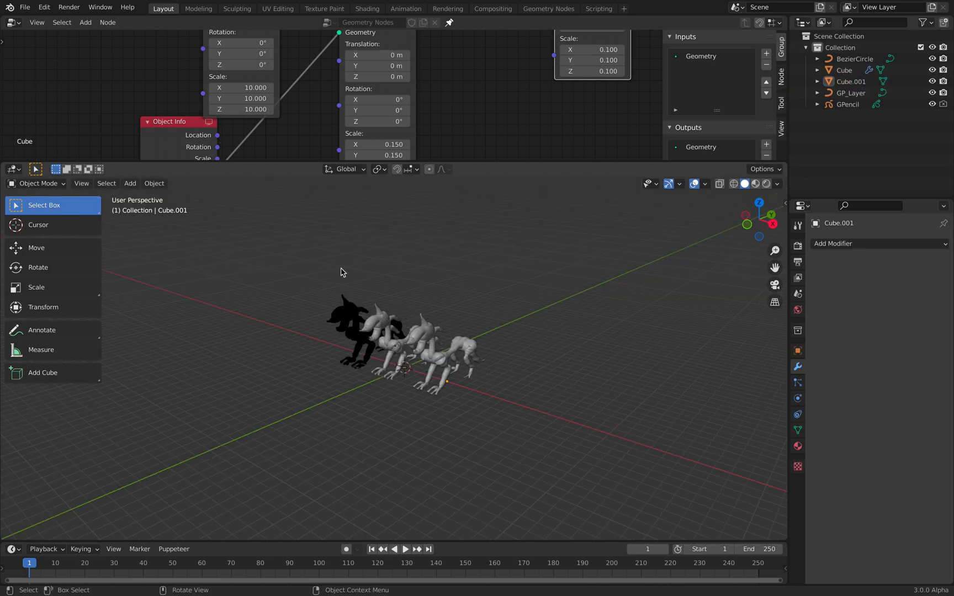
pyautogui.scroll(4, 406, 301)
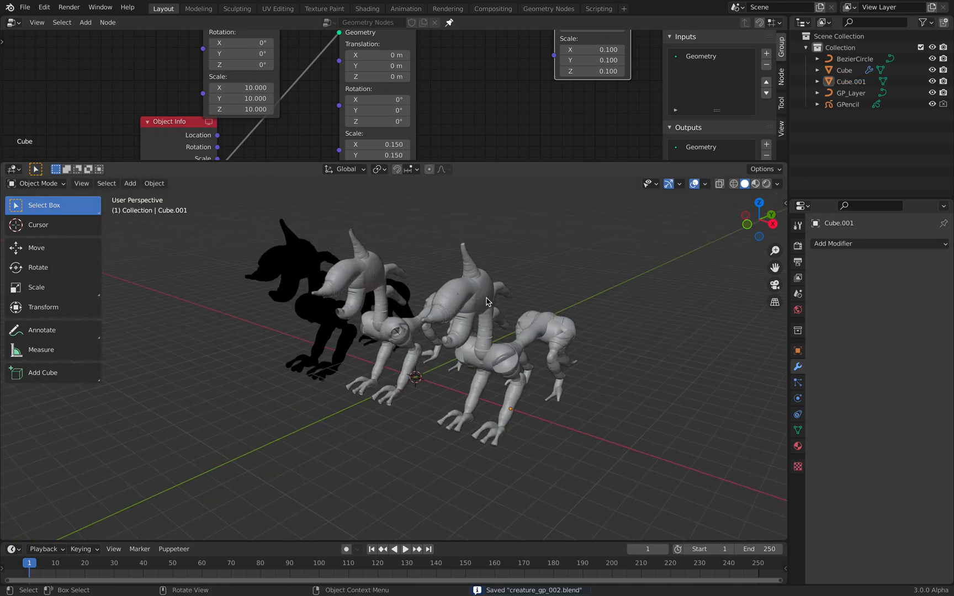
# - Add a Remesh modifier to the duplicate creature
pyautogui.click(486, 298)
pyautogui.click(816, 243)
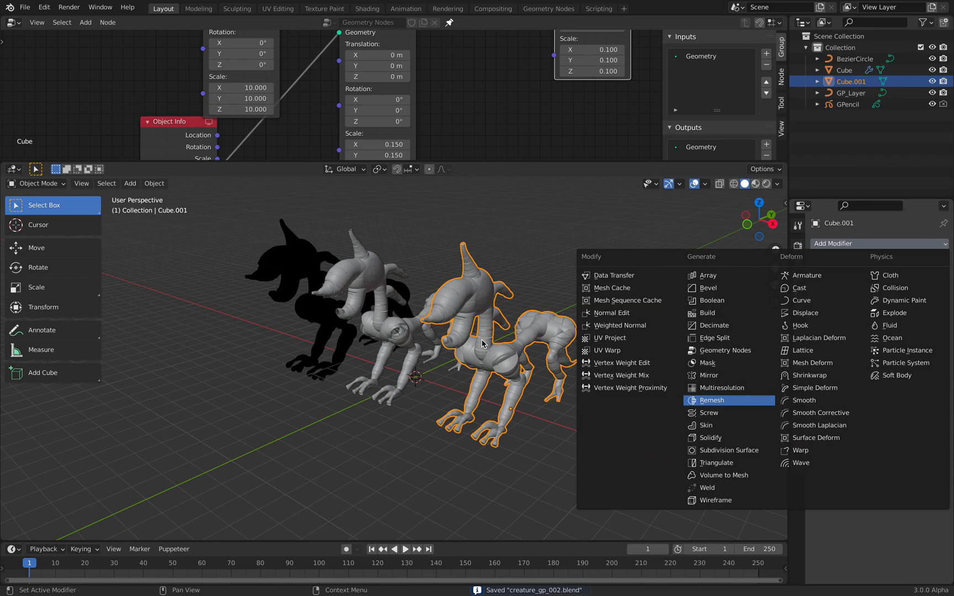
pyautogui.press('Return')
pyautogui.scroll(-2, 482, 344)
pyautogui.scroll(5, 482, 343)
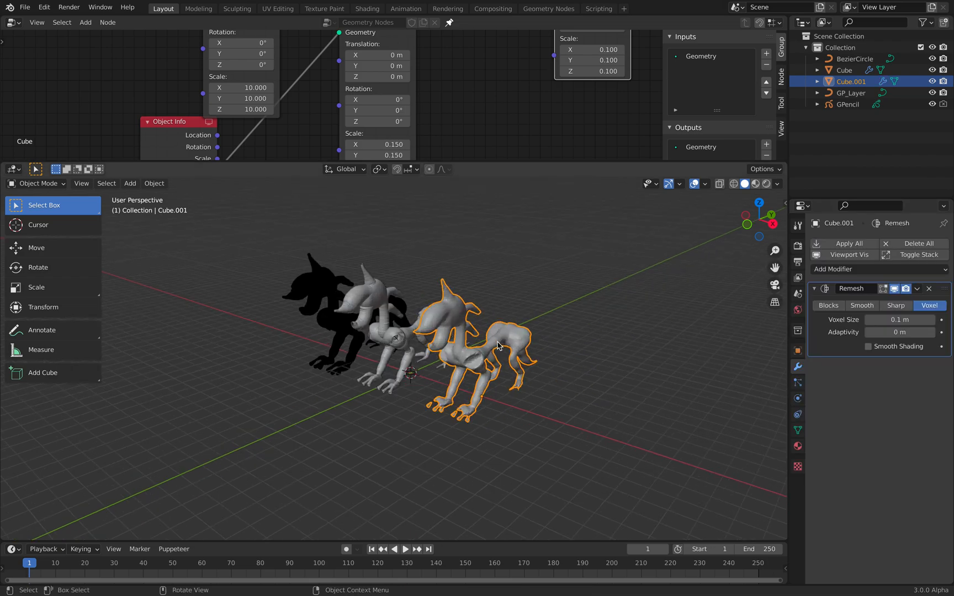
pyautogui.scroll(3, 410, 346)
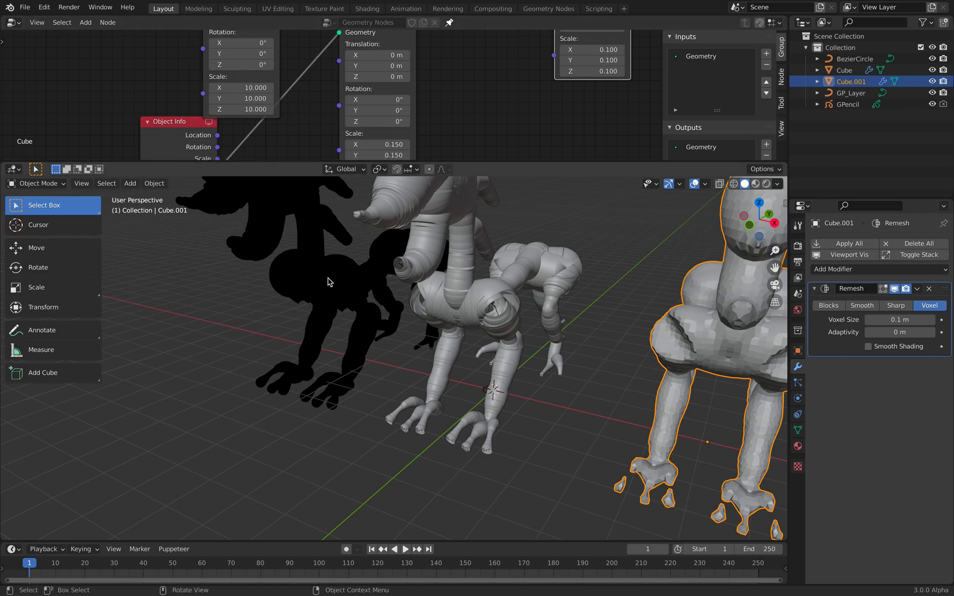
pyautogui.scroll(-2, 327, 282)
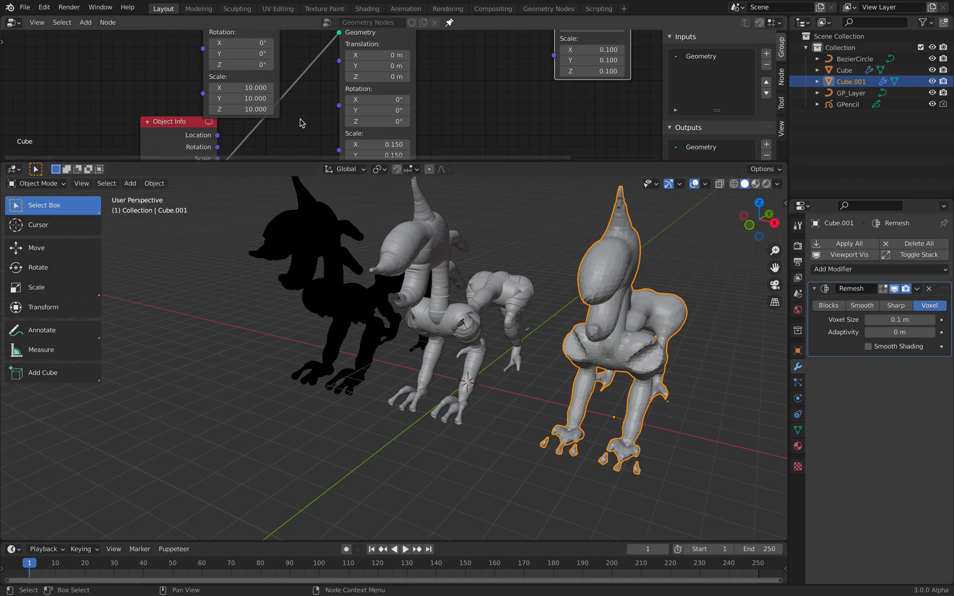
pyautogui.moveTo(552, 279); pyautogui.dragTo(461, 275, button='middle')
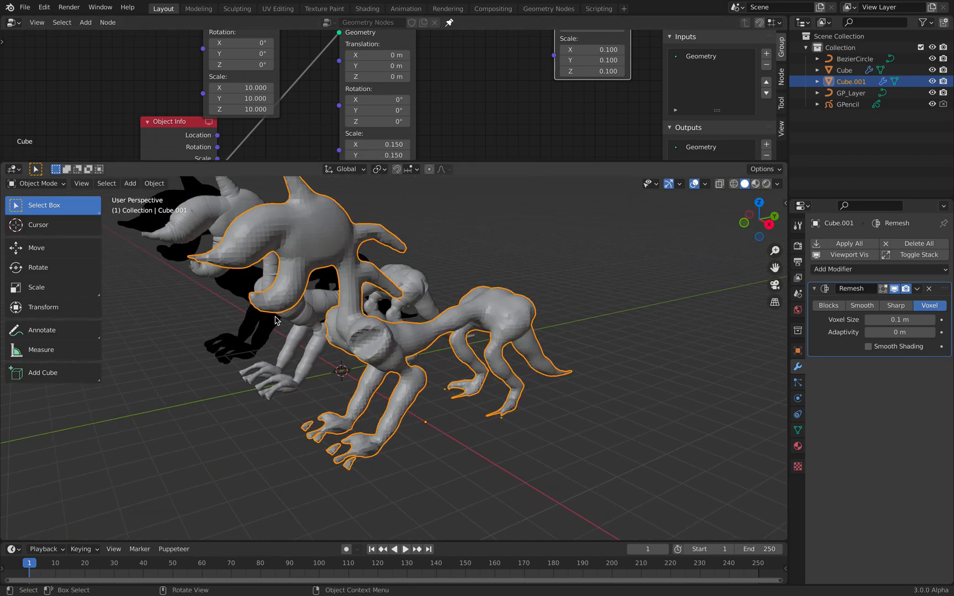
pyautogui.moveTo(426, 352); pyautogui.dragTo(443, 334, button='middle')
# - Try a voxel size of 0.02 m in the duplicate's Remesh modifier
pyautogui.click(890, 319)
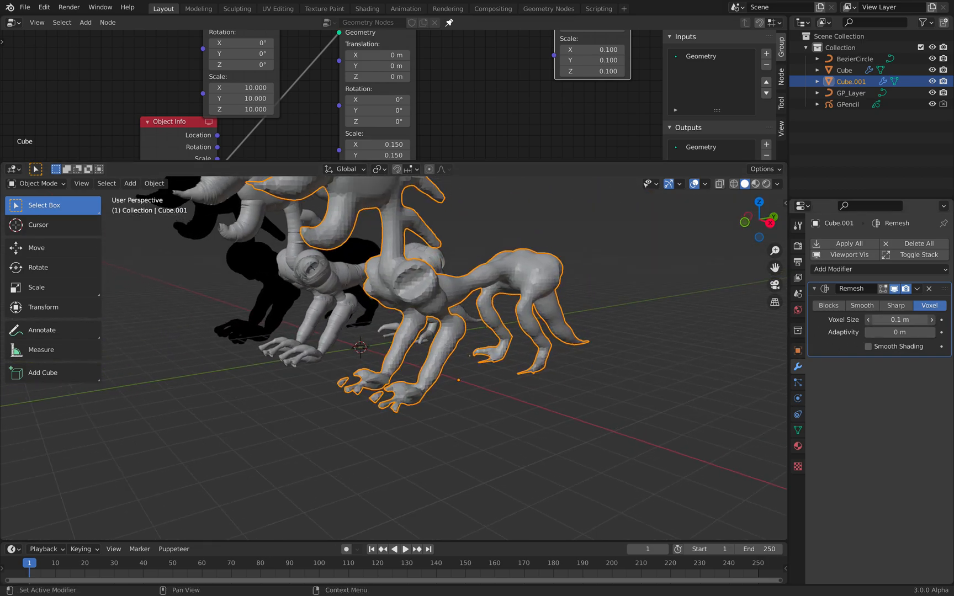
pyautogui.write('0.02')
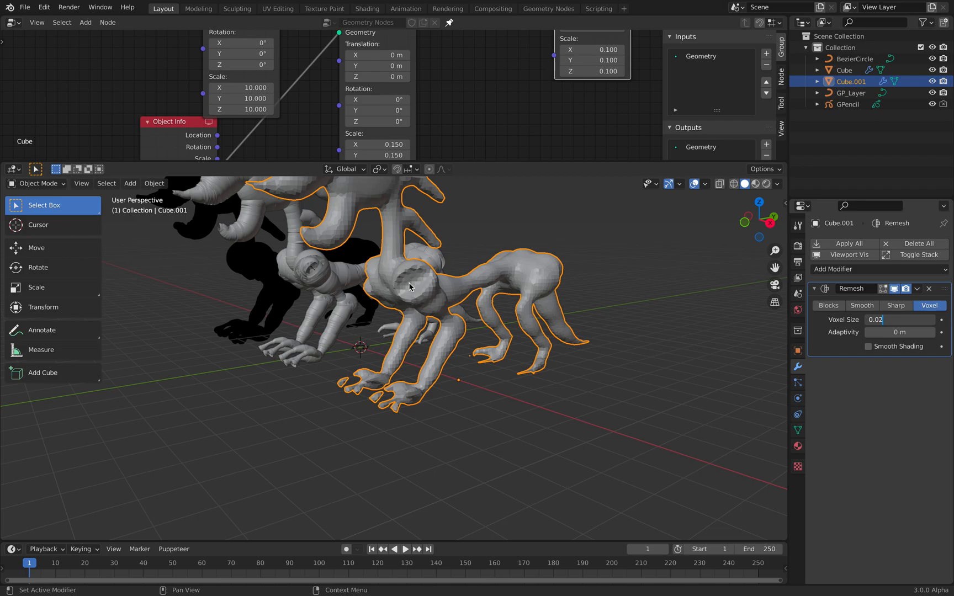
pyautogui.press('Return')
pyautogui.scroll(-2, 431, 285)
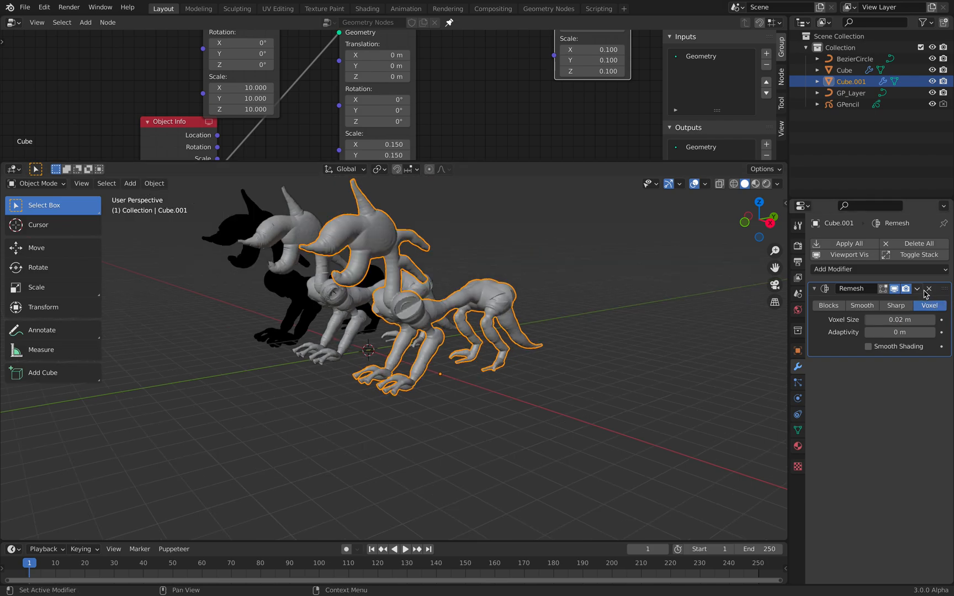
# - Set the Remesh modifier's voxel size to 0.1 m and save the file
pyautogui.doubleClick(897, 320)
pyautogui.write('.')
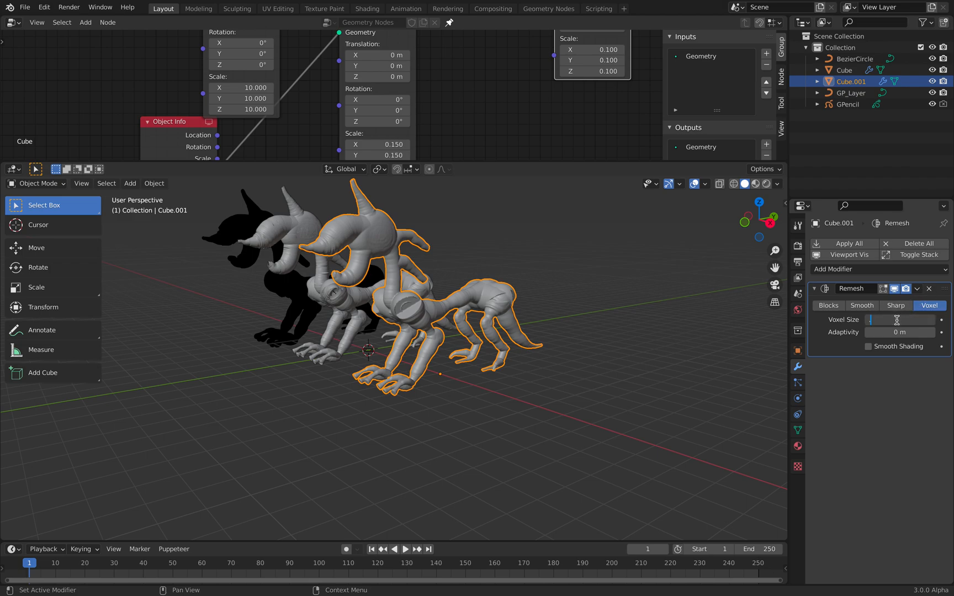
pyautogui.write('2')
pyautogui.press('BackSpace')
pyautogui.write('1')
pyautogui.press('Return')
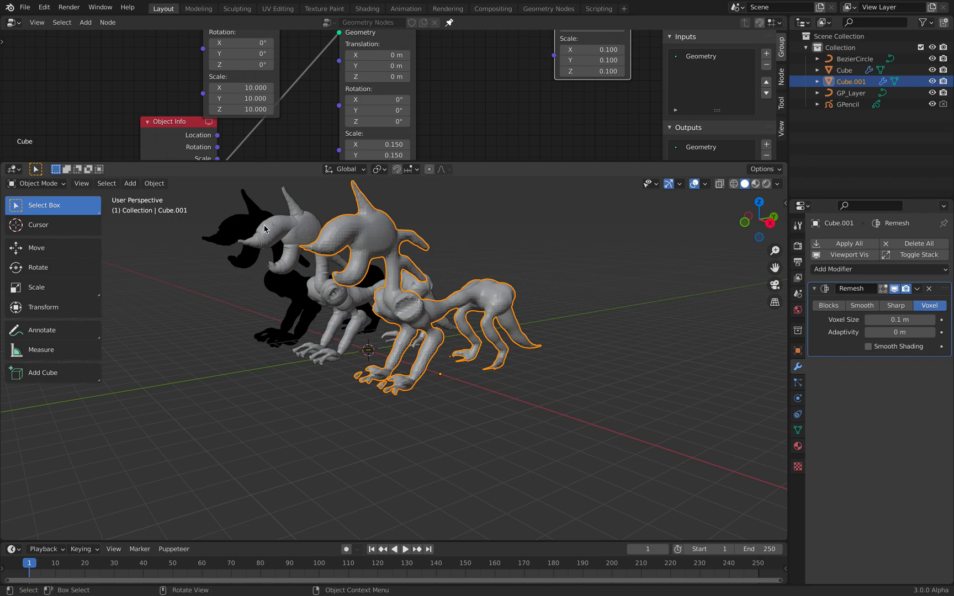
pyautogui.moveTo(248, 233); pyautogui.dragTo(463, 300, button='middle')
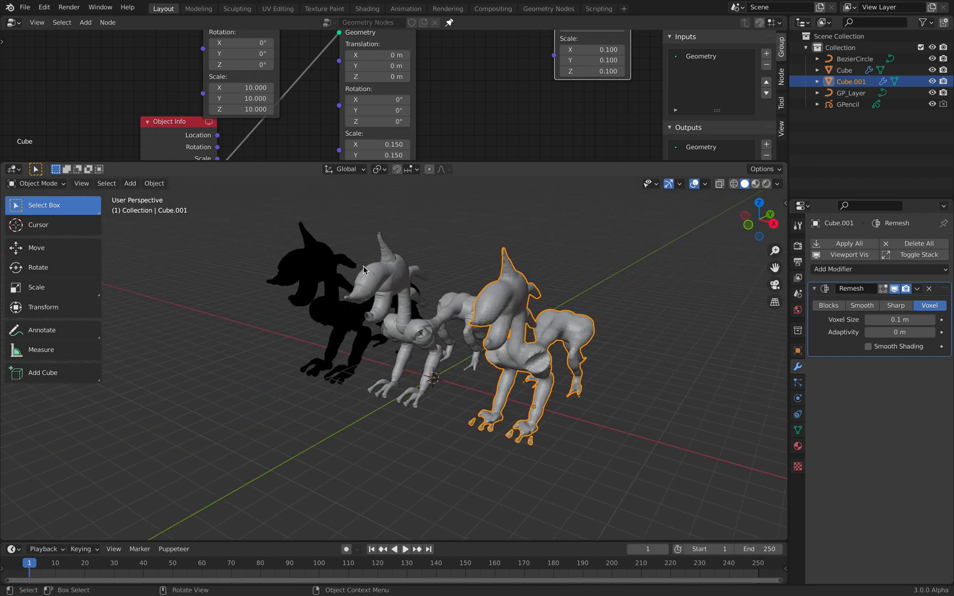
pyautogui.moveTo(492, 265); pyautogui.dragTo(288, 265, button='middle')
pyautogui.hotkey('ctrl', 's')
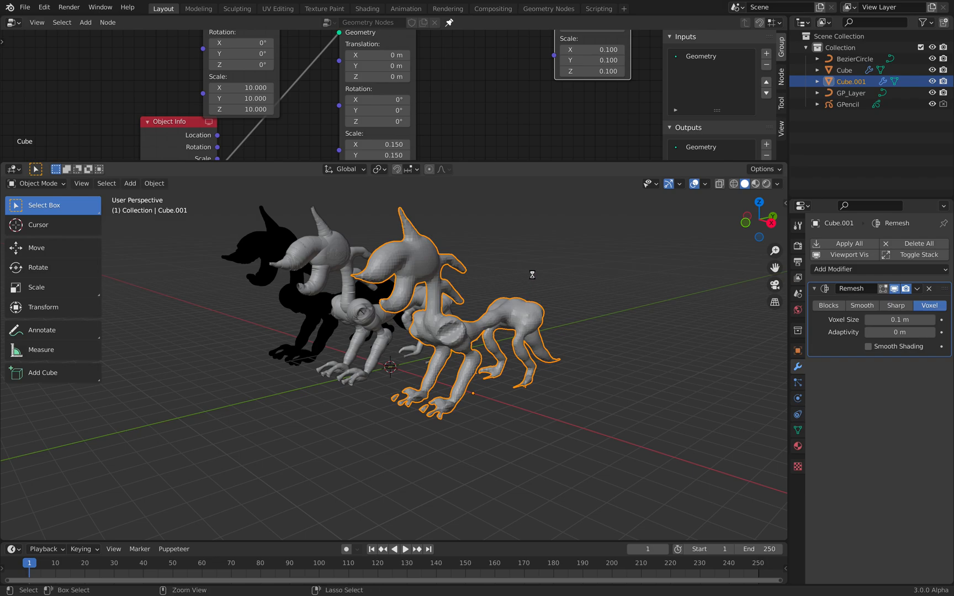
# - Hide the remeshed duplicate Cube.001 and select the original mesh creature
pyautogui.click(534, 277)
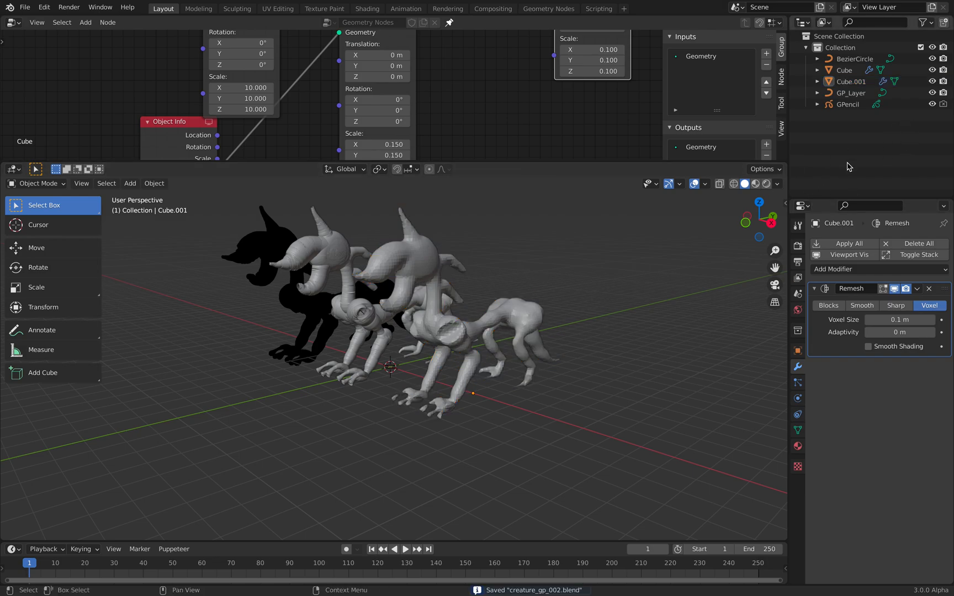
pyautogui.click(933, 81)
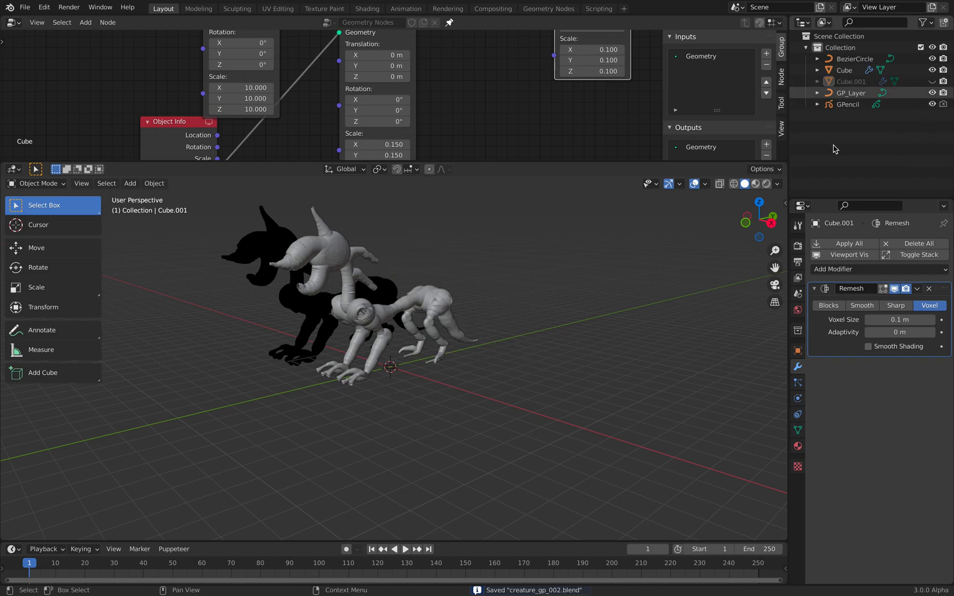
pyautogui.click(445, 307)
pyautogui.scroll(2, 478, 276)
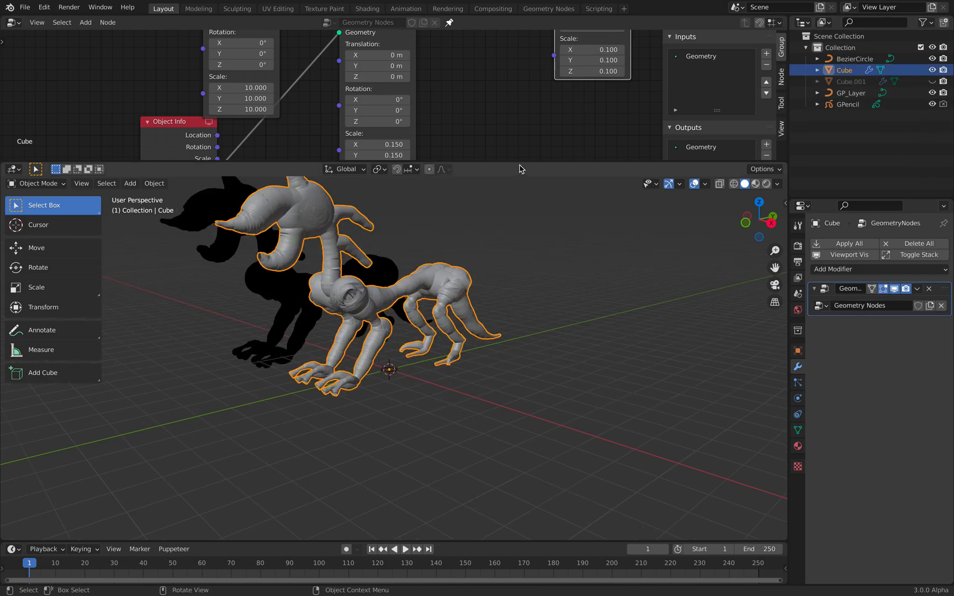
# - Enlarge the node editor and add a Points to Volume node below the final Transform node
pyautogui.moveTo(519, 163); pyautogui.dragTo(519, 269)
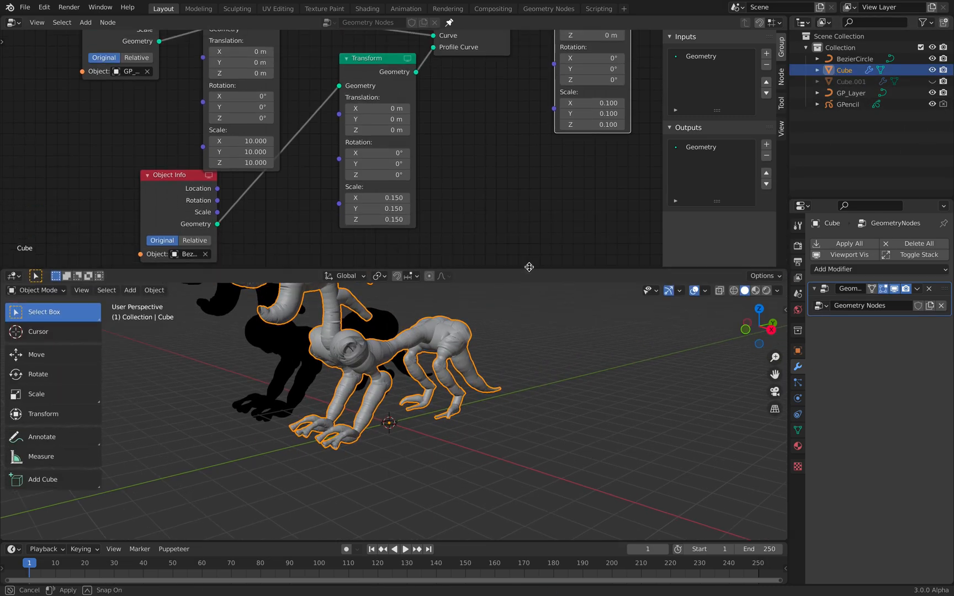
pyautogui.press('n')
pyautogui.press('Home')
pyautogui.hotkey('shift', 'a')
pyautogui.click(662, 158)
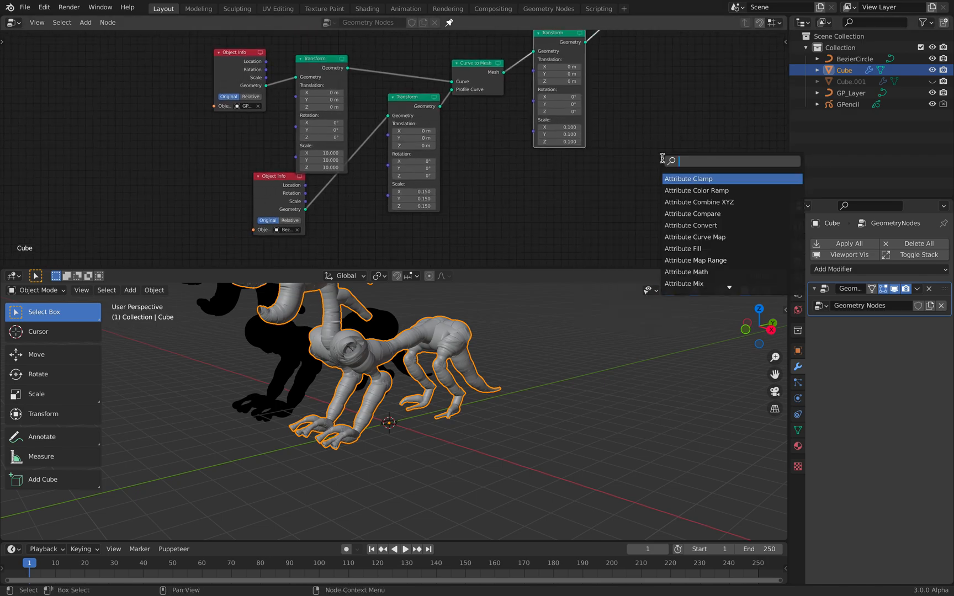
pyautogui.write('point to')
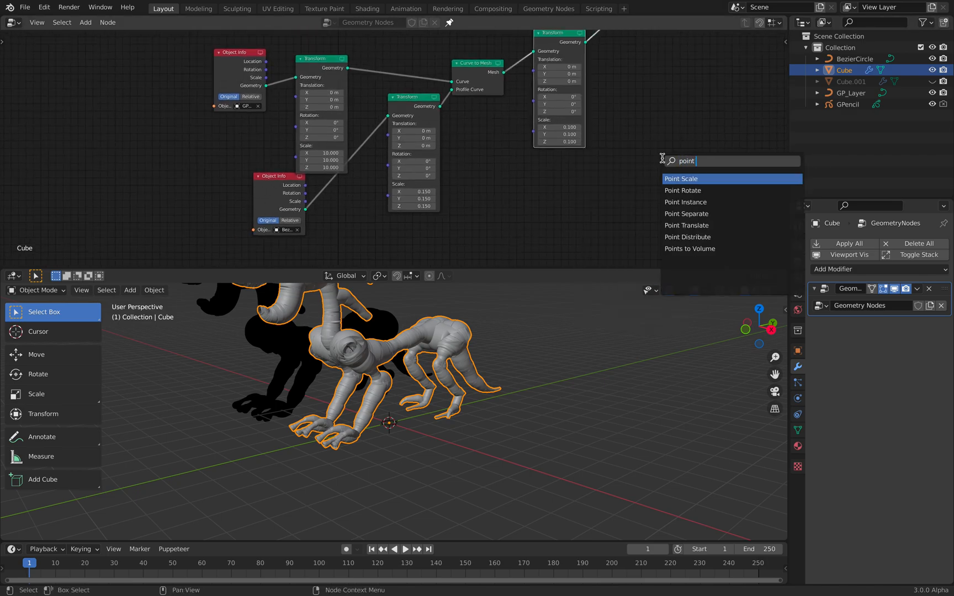
pyautogui.press('Return')
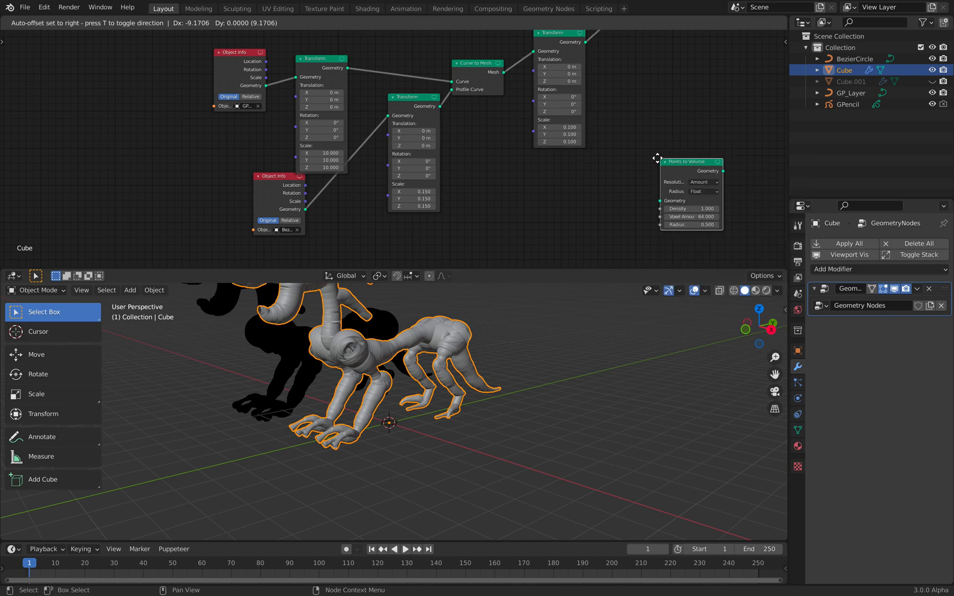
pyautogui.click(552, 183)
# - Add a Volume to Mesh node beside the Points to Volume node
pyautogui.hotkey('shift', 'a')
pyautogui.click(642, 145)
pyautogui.write('volum')
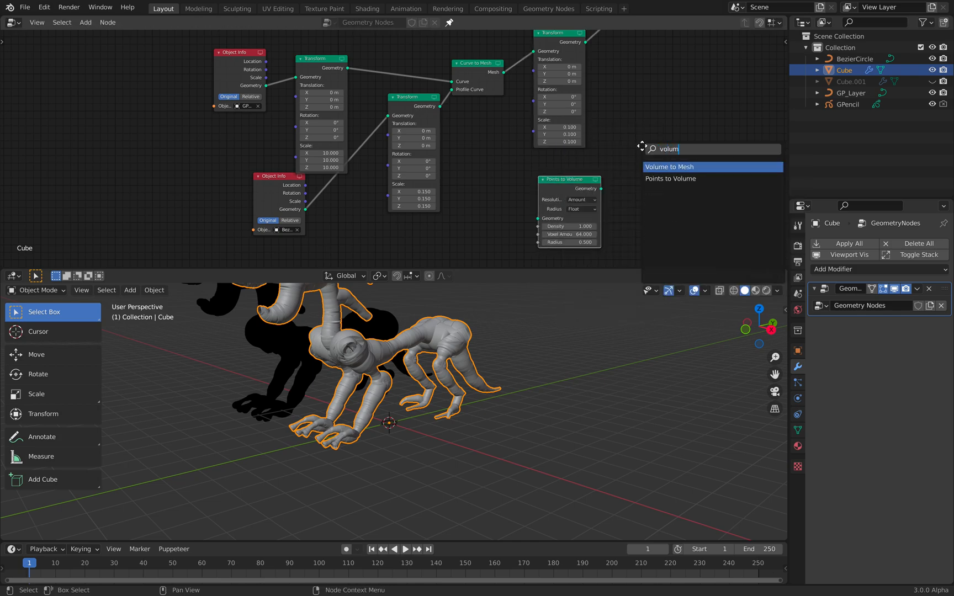
pyautogui.press('Return')
pyautogui.click(642, 146)
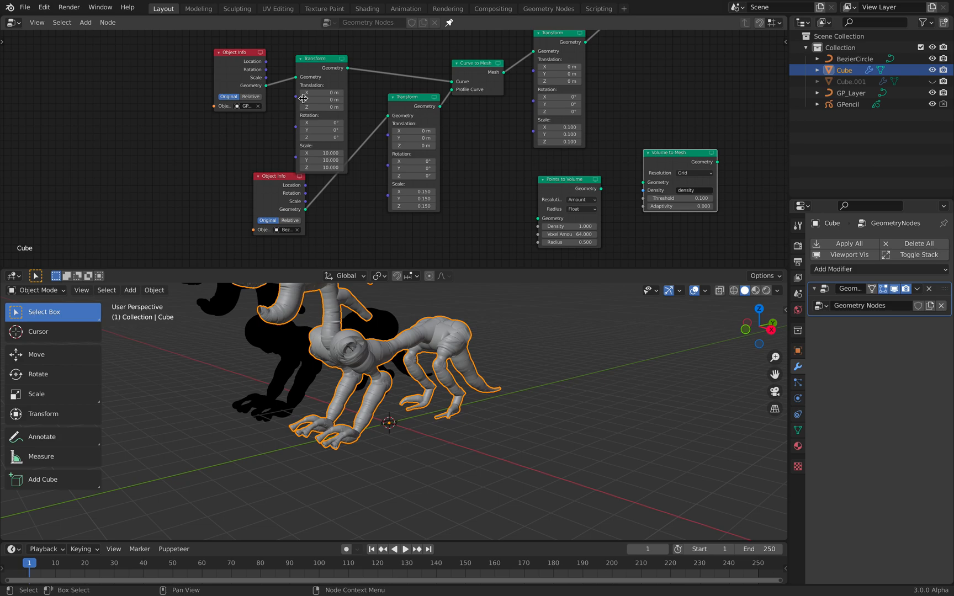
# - Shift the GP_Layer Object Info node aside and delete BezierCircle's Transform and Object Info nodes
pyautogui.moveTo(231, 61); pyautogui.dragTo(157, 51)
pyautogui.click(431, 109)
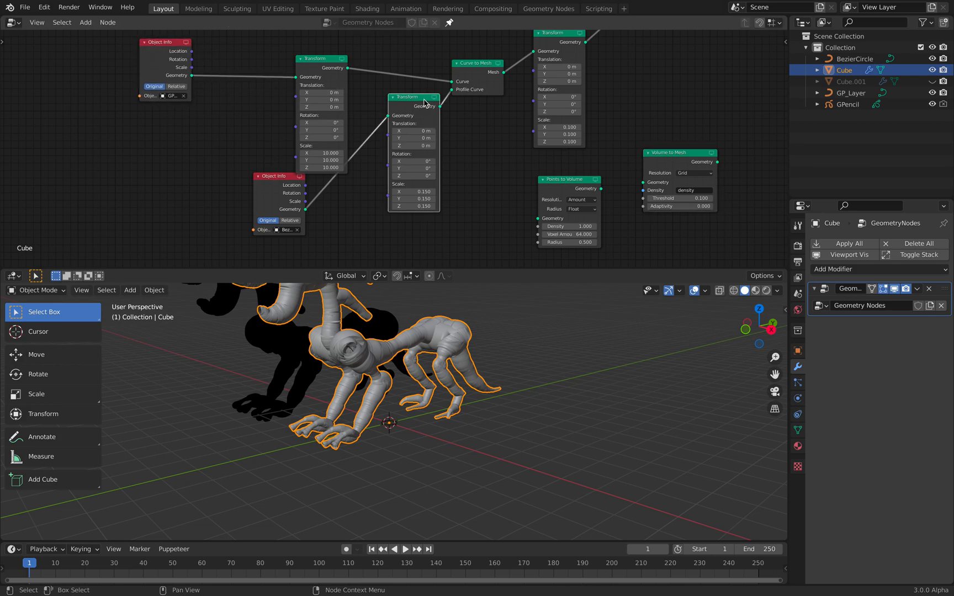
pyautogui.press('x')
pyautogui.click(277, 188)
pyautogui.press('x')
# - Link Curve to Mesh's output to Points to Volume, and its geometry output to Volume to Mesh
pyautogui.moveTo(448, 125); pyautogui.dragTo(392, 139, button='middle')
pyautogui.moveTo(440, 95); pyautogui.dragTo(487, 236)
pyautogui.moveTo(546, 202); pyautogui.dragTo(602, 196)
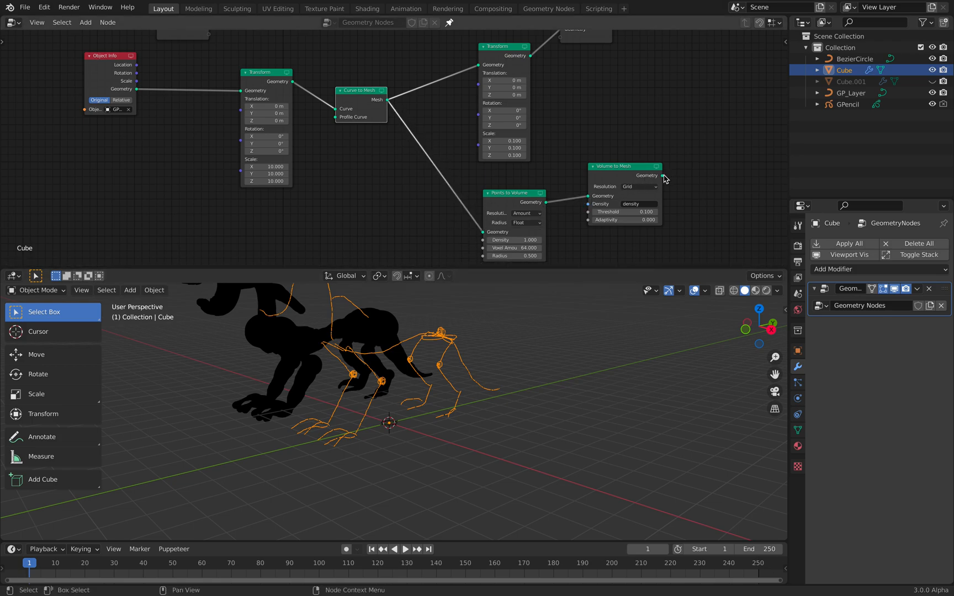
# - Reposition the Group Output node and feed it from Volume to Mesh instead of the final Transform node
pyautogui.moveTo(633, 79); pyautogui.dragTo(628, 98, button='middle')
pyautogui.moveTo(541, 223); pyautogui.dragTo(623, 54)
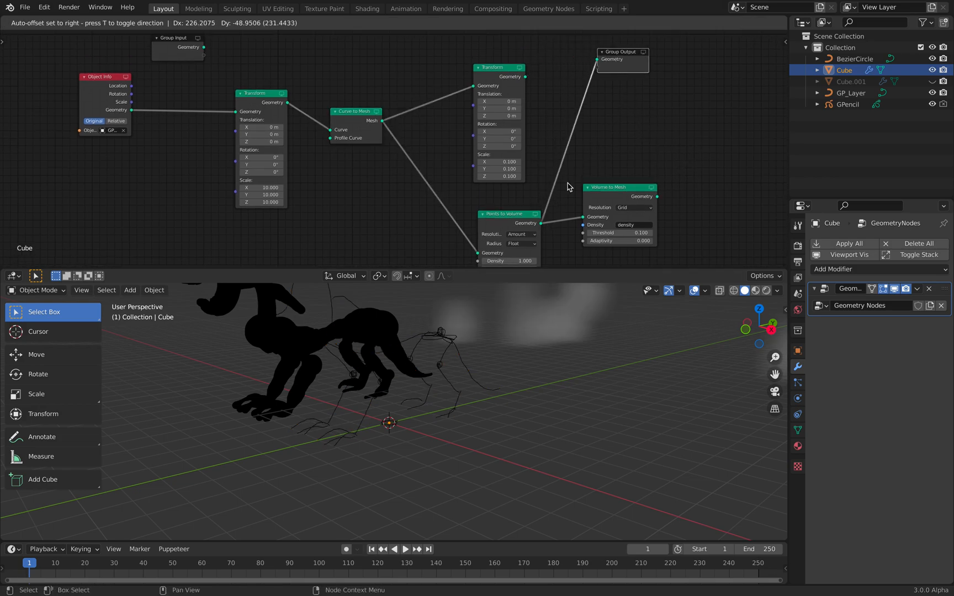
pyautogui.moveTo(532, 237); pyautogui.dragTo(530, 197, button='middle')
pyautogui.scroll(-3, 657, 155)
pyautogui.moveTo(650, 154); pyautogui.dragTo(651, 168, button='middle')
pyautogui.moveTo(588, 69); pyautogui.dragTo(646, 83)
pyautogui.scroll(1, 612, 165)
pyautogui.moveTo(619, 168); pyautogui.dragTo(630, 66)
pyautogui.moveTo(536, 328); pyautogui.dragTo(537, 337, button='middle')
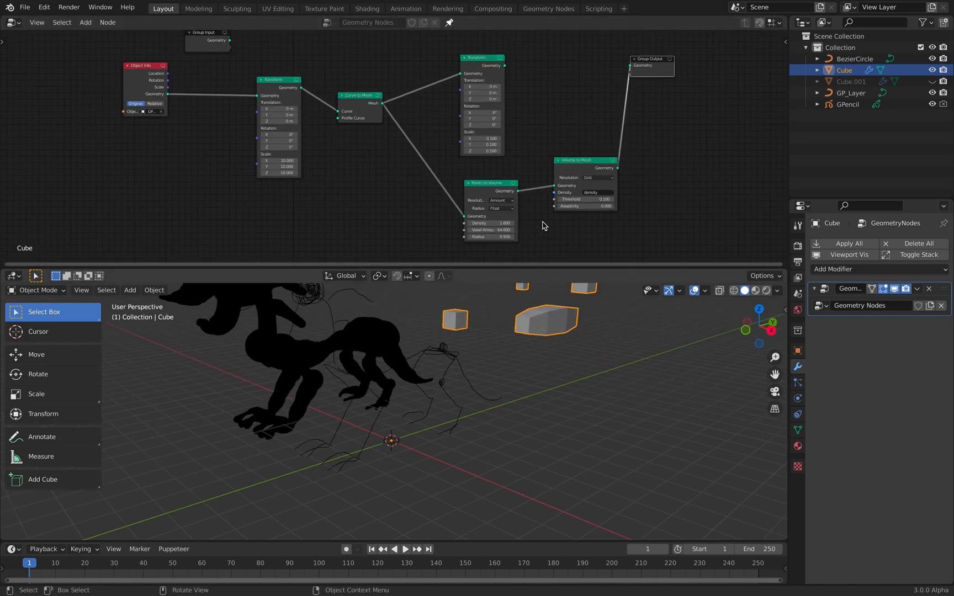
# - Set the Points to Volume density to 5, voxel amount to about 93.4 and radius to about 1.86
pyautogui.moveTo(541, 226); pyautogui.dragTo(510, 163, button='middle')
pyautogui.scroll(4, 511, 139)
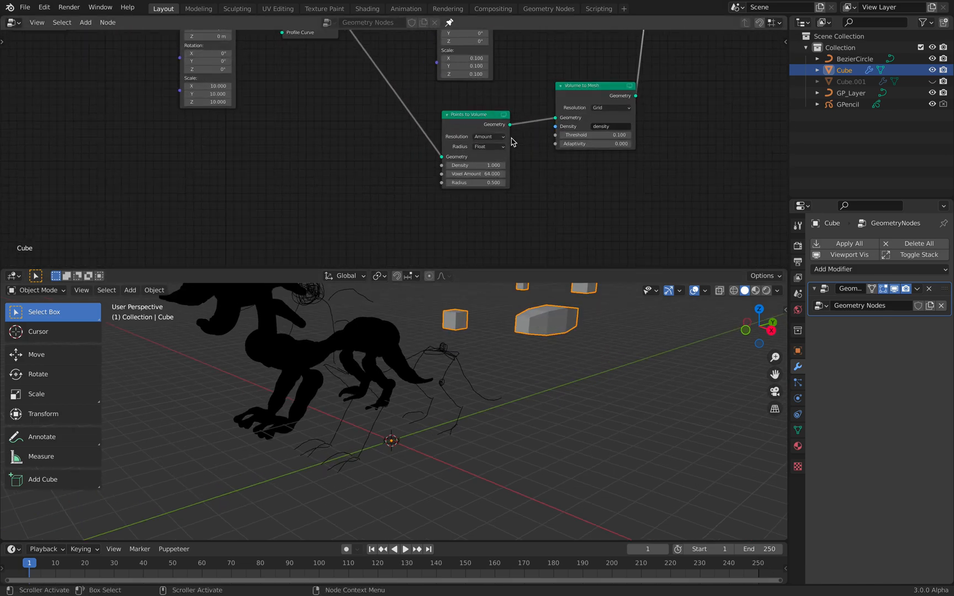
pyautogui.doubleClick(486, 167)
pyautogui.write('5')
pyautogui.press('Return')
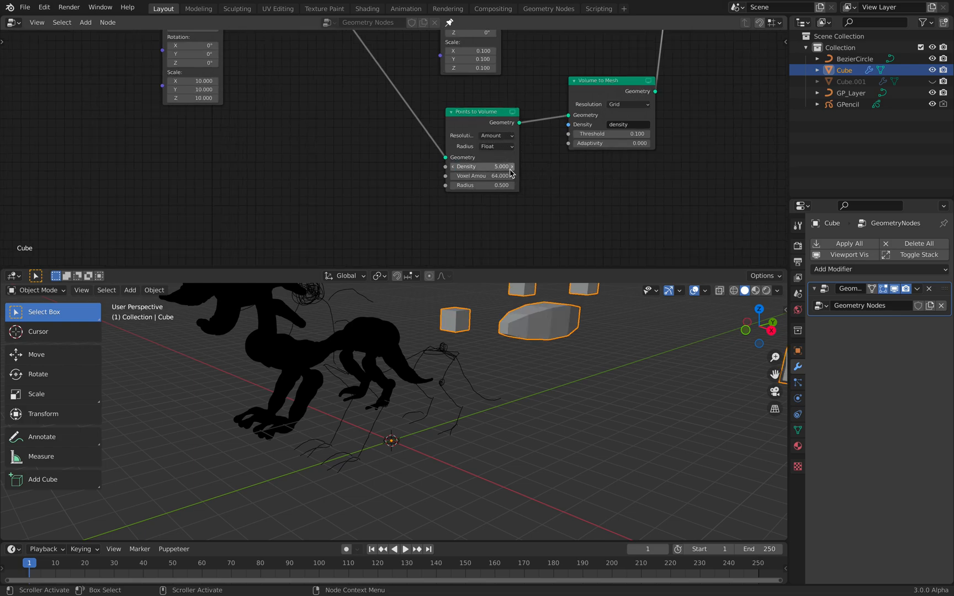
pyautogui.moveTo(497, 176)
pyautogui.mouseDown()
pyautogui.moveTo(503, 186)
pyautogui.moveTo(538, 186)
pyautogui.mouseUp()
pyautogui.keyDown('ctrl'); pyautogui.moveTo(502, 307); pyautogui.dragTo(502, 341, button='middle'); pyautogui.keyUp('ctrl')
pyautogui.scroll(-6, 502, 341)
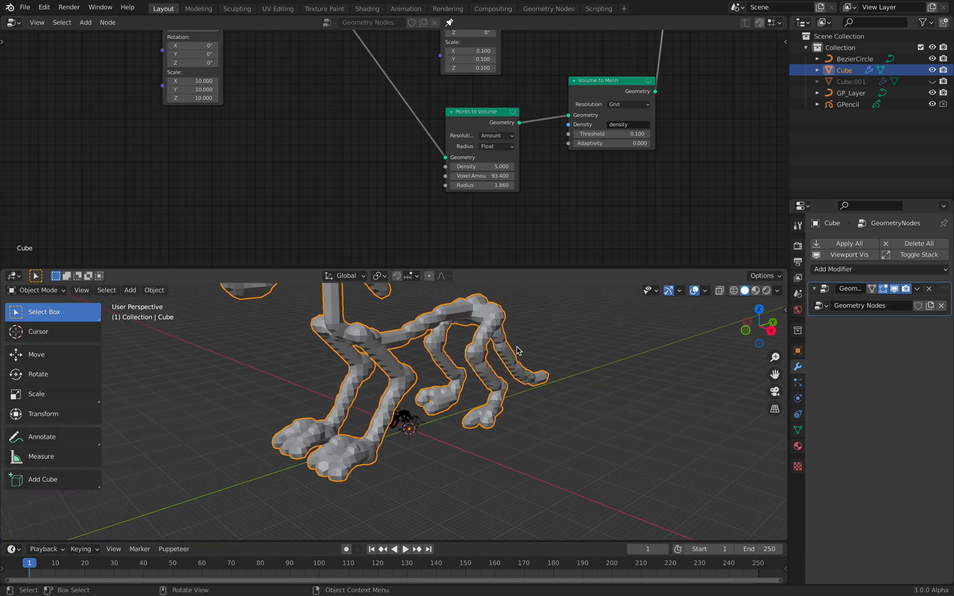
# - Lower the Points to Volume radius to about 1.54 and move the Group Output node closer to Volume to Mesh
pyautogui.moveTo(485, 186)
pyautogui.mouseDown()
pyautogui.moveTo(531, 185)
pyautogui.moveTo(457, 185)
pyautogui.moveTo(468, 186)
pyautogui.mouseUp()
pyautogui.scroll(-3, 602, 91)
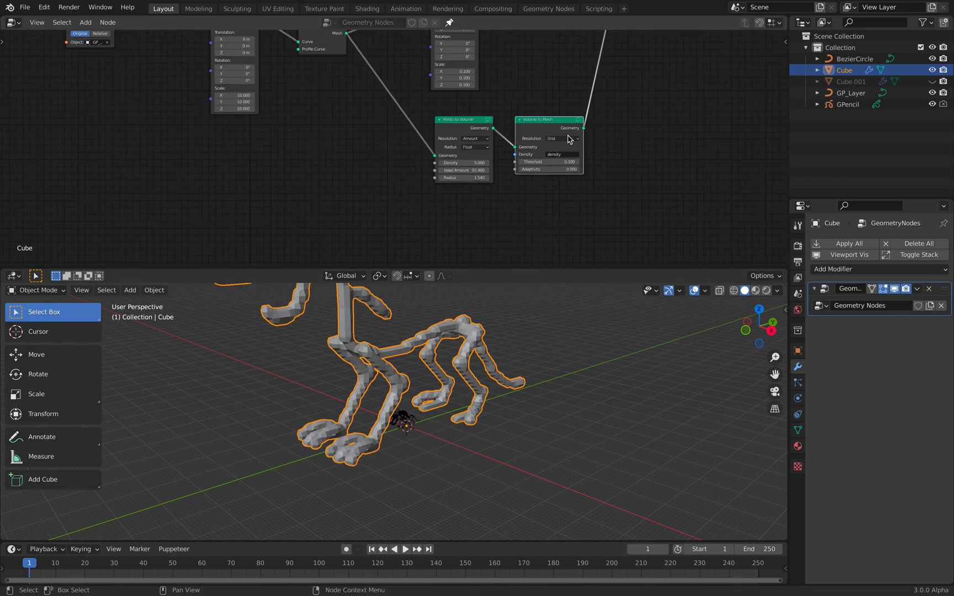
pyautogui.moveTo(599, 44); pyautogui.dragTo(615, 109)
pyautogui.moveTo(450, 296)
pyautogui.mouseDown(button='middle')
pyautogui.moveTo(479, 362)
pyautogui.moveTo(451, 298)
pyautogui.mouseUp(button='middle')
pyautogui.scroll(1, 455, 212)
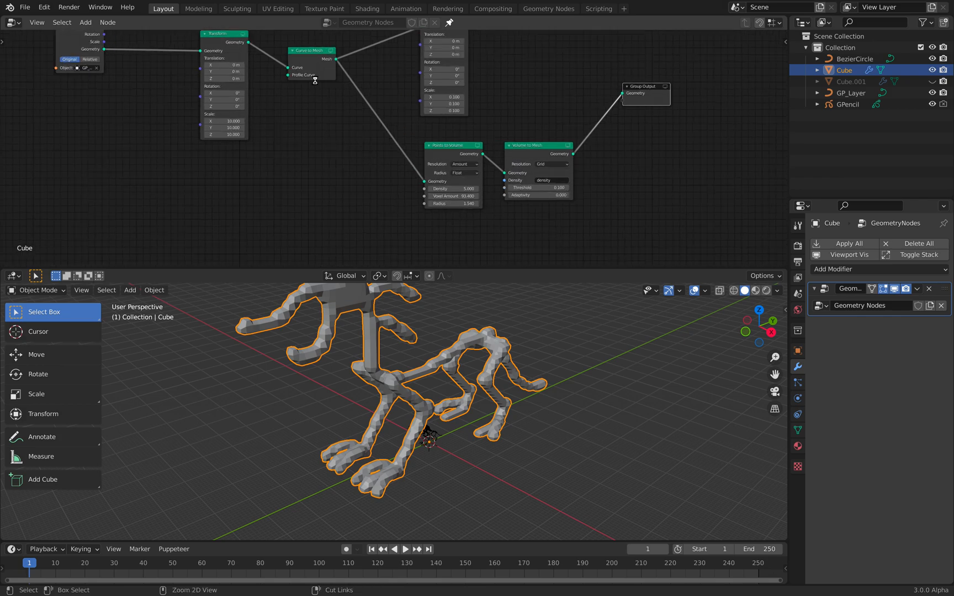
# - Space out the GP_Layer Transform and Curve to Mesh nodes and save the file
pyautogui.moveTo(280, 64); pyautogui.dragTo(323, 91, button='middle')
pyautogui.moveTo(270, 59); pyautogui.dragTo(234, 56)
pyautogui.moveTo(346, 81); pyautogui.dragTo(323, 71)
pyautogui.moveTo(221, 70); pyautogui.dragTo(195, 73)
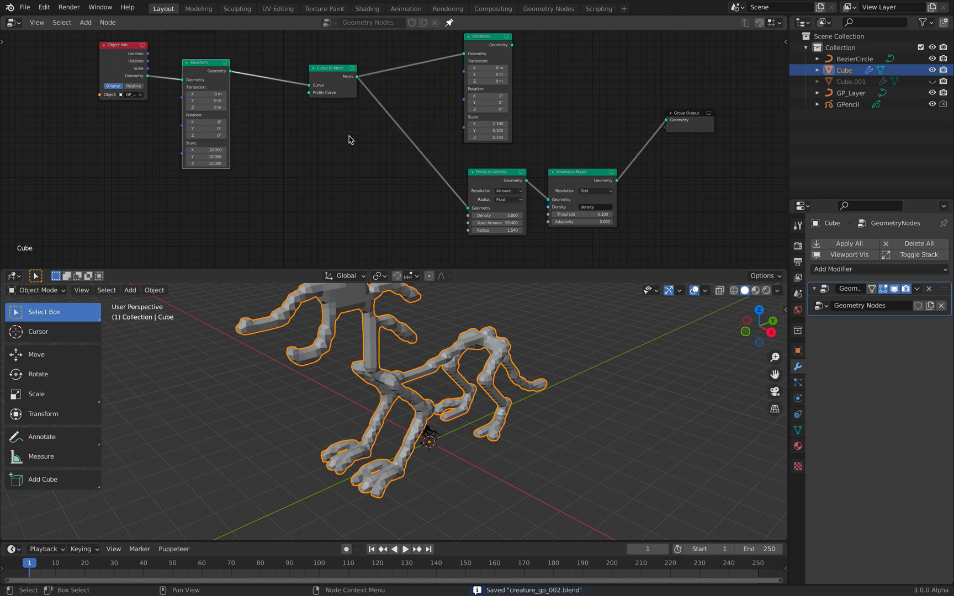
# - Switch the Points to Volume radius to Attribute mode and enter radius as the attribute name
pyautogui.scroll(1, 337, 124)
pyautogui.scroll(1, 374, 142)
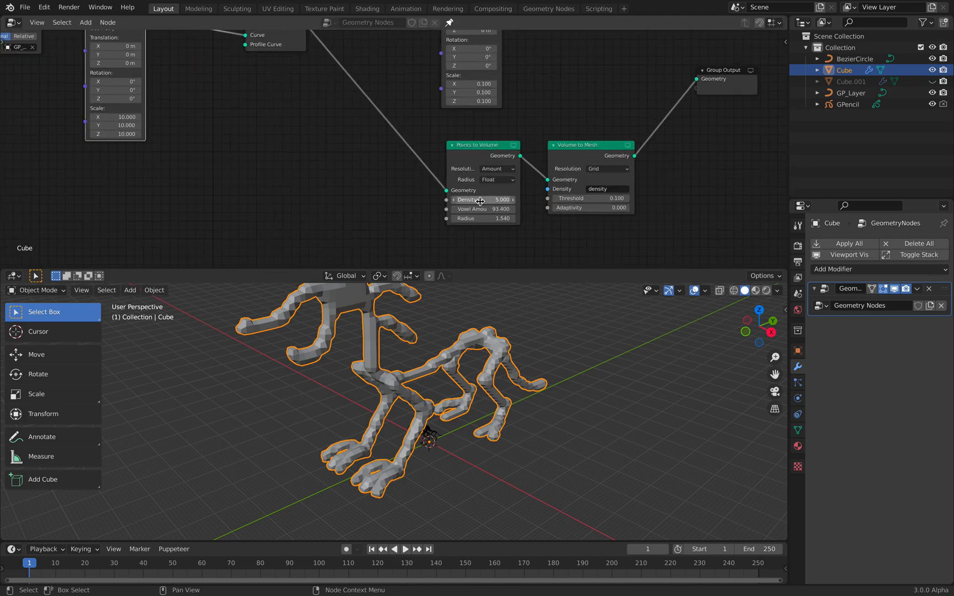
pyautogui.click(497, 180)
pyautogui.click(493, 189)
pyautogui.click(490, 219)
pyautogui.write('radius')
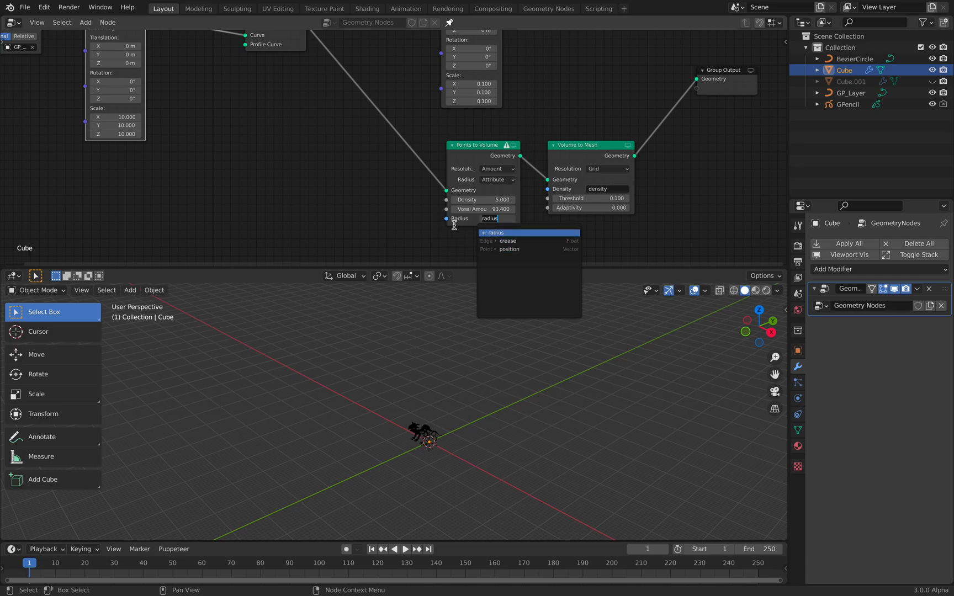
pyautogui.click(513, 232)
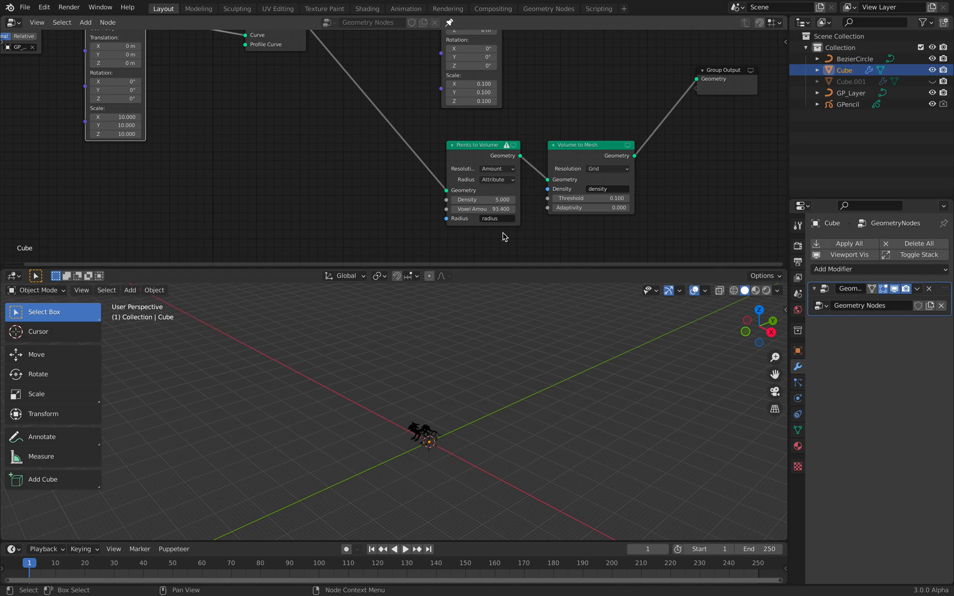
# - Return the Points to Volume radius to Float mode and set it to about 1.74
pyautogui.click(502, 180)
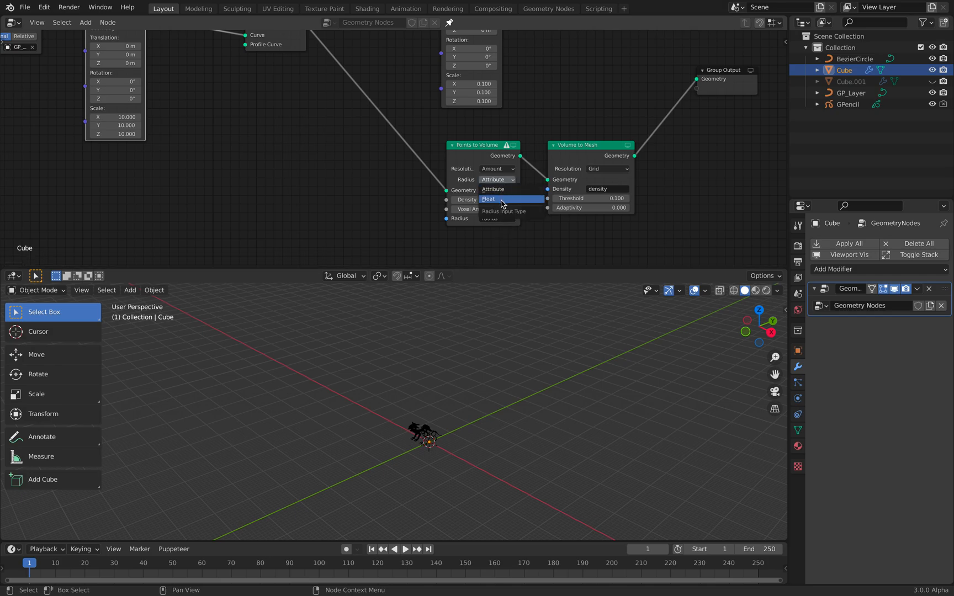
pyautogui.click(502, 202)
pyautogui.moveTo(488, 218); pyautogui.dragTo(501, 219)
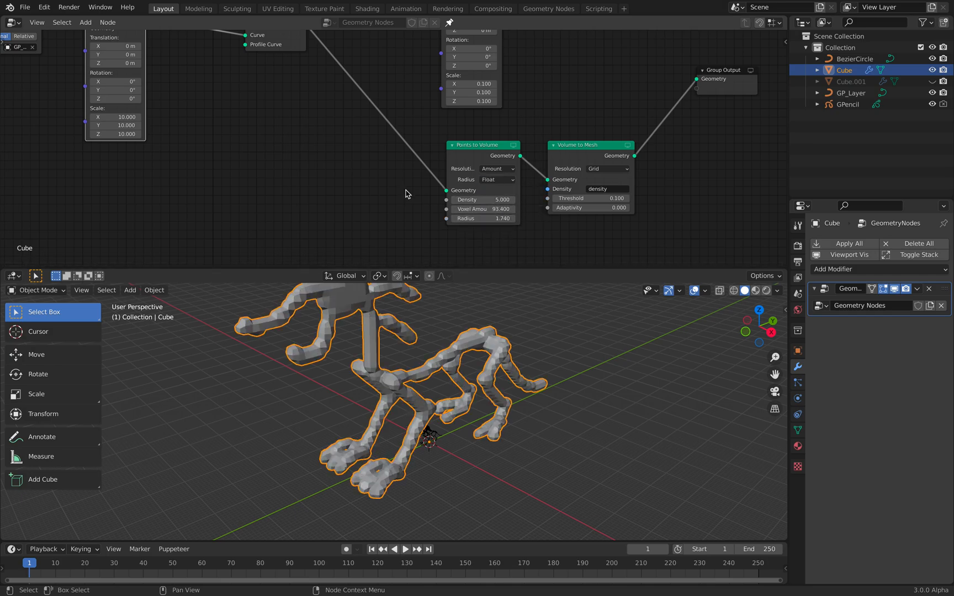
pyautogui.click(336, 166)
pyautogui.scroll(-2, 336, 161)
pyautogui.moveTo(336, 160); pyautogui.dragTo(340, 173, button='middle')
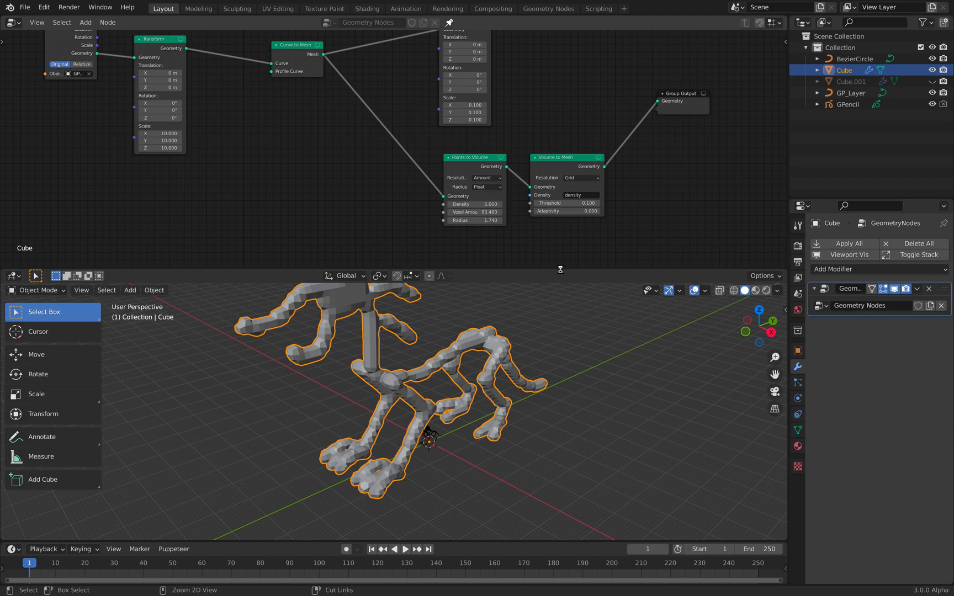
pyautogui.moveTo(560, 268); pyautogui.dragTo(560, 257)
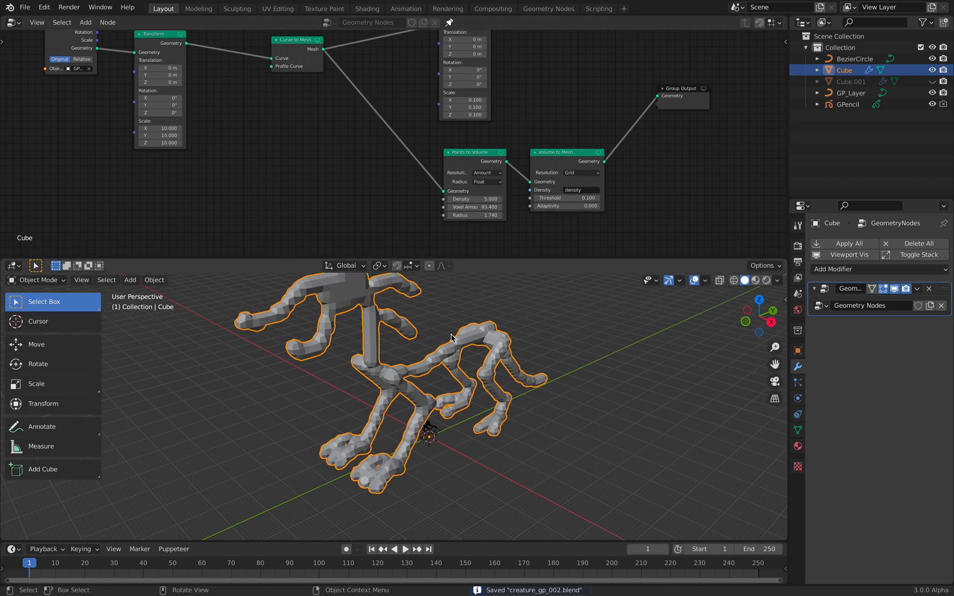
# - Make room after the GP_Layer Transform node and insert an Attribute Randomize node between it and Curve to Mesh
pyautogui.scroll(-1, 332, 132)
pyautogui.moveTo(332, 132); pyautogui.dragTo(362, 174, button='middle')
pyautogui.moveTo(329, 95); pyautogui.dragTo(313, 95)
pyautogui.moveTo(332, 104); pyautogui.dragTo(368, 143, button='middle')
pyautogui.scroll(2, 368, 143)
pyautogui.moveTo(398, 138); pyautogui.dragTo(449, 142)
pyautogui.hotkey('shift', 'a')
pyautogui.click(364, 107)
pyautogui.write('randomi')
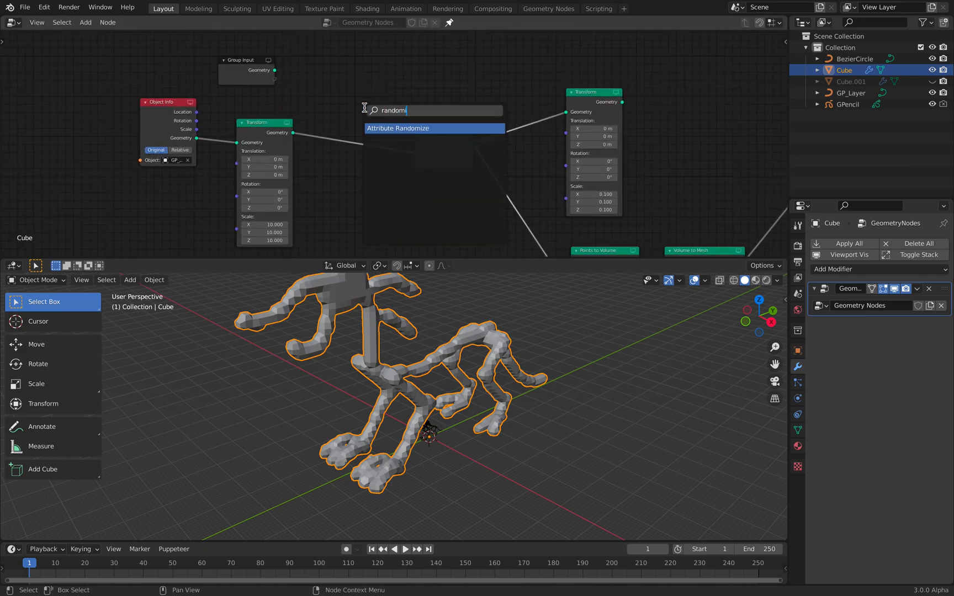
pyautogui.press('Return')
pyautogui.click(328, 109)
# - Enlarge the node editor and open the list of attributes available to the Attribute Randomize node
pyautogui.click(367, 161)
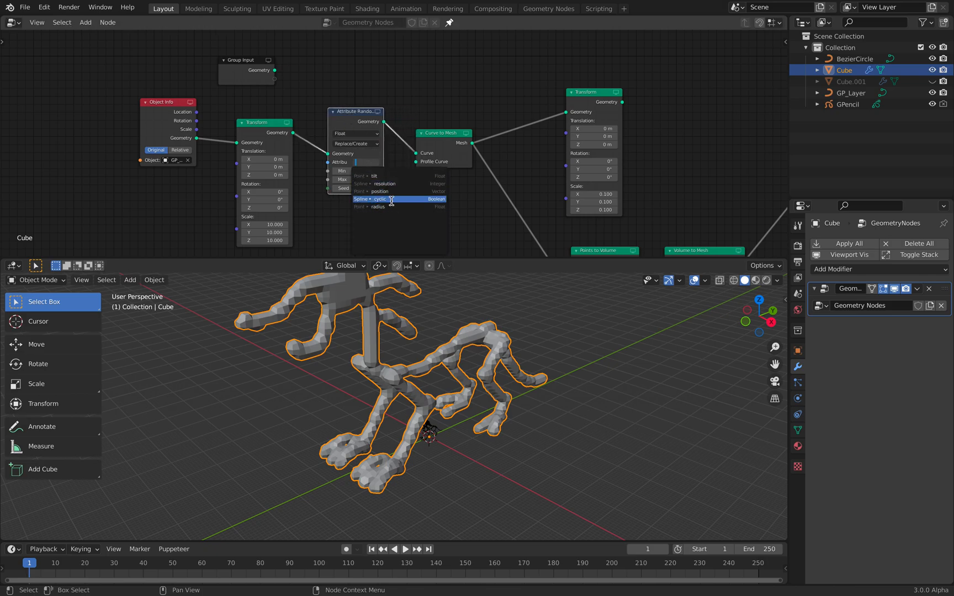
pyautogui.moveTo(403, 99); pyautogui.dragTo(402, 65, button='middle')
pyautogui.moveTo(613, 49); pyautogui.dragTo(628, 43)
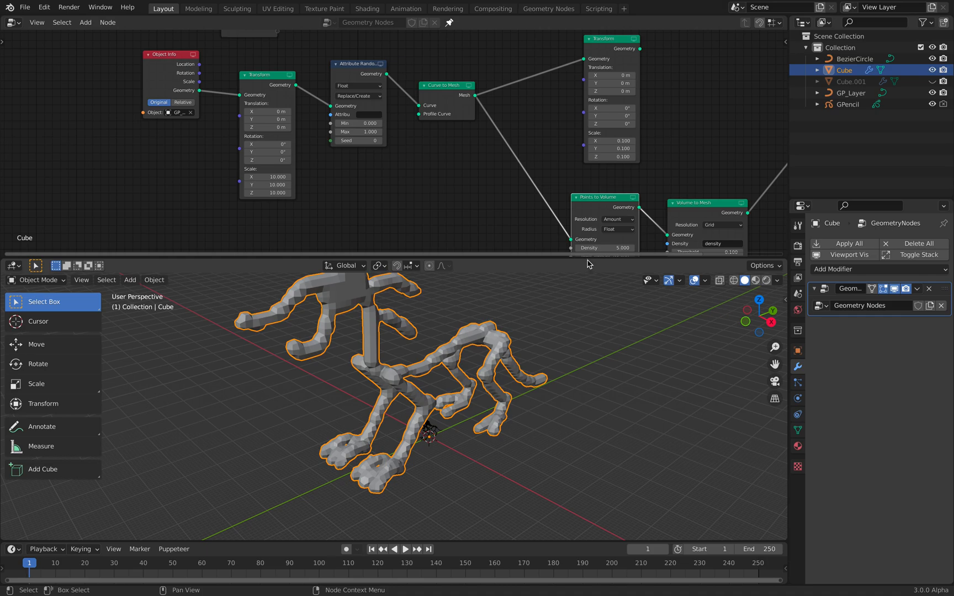
pyautogui.moveTo(586, 258); pyautogui.dragTo(552, 336)
pyautogui.scroll(2, 392, 179)
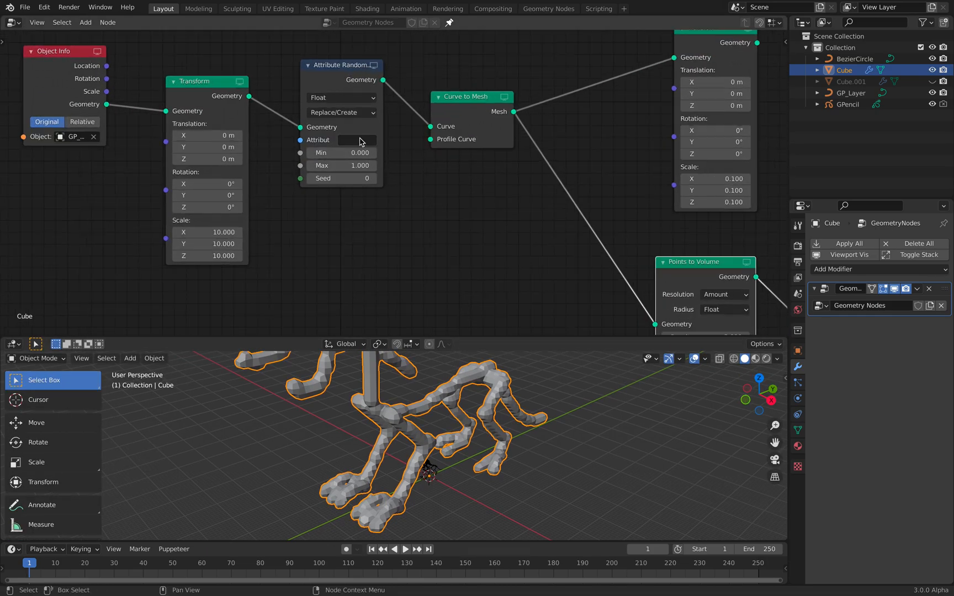
pyautogui.click(359, 140)
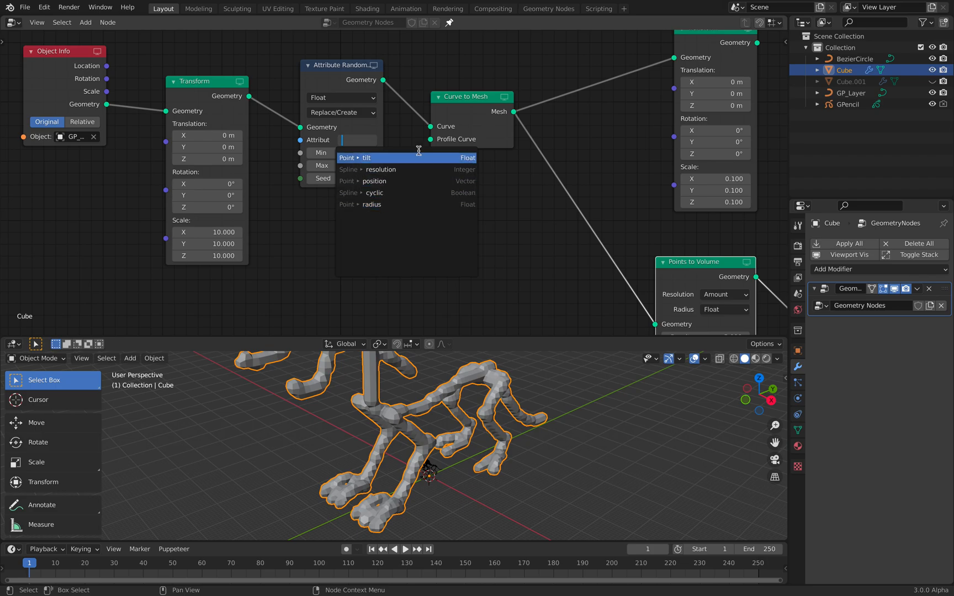
# - Reposition Curve to Mesh and Attribute Randomize, and feed Points to Volume directly from Attribute Randomize
pyautogui.moveTo(448, 92); pyautogui.dragTo(466, 87)
pyautogui.scroll(-2, 470, 95)
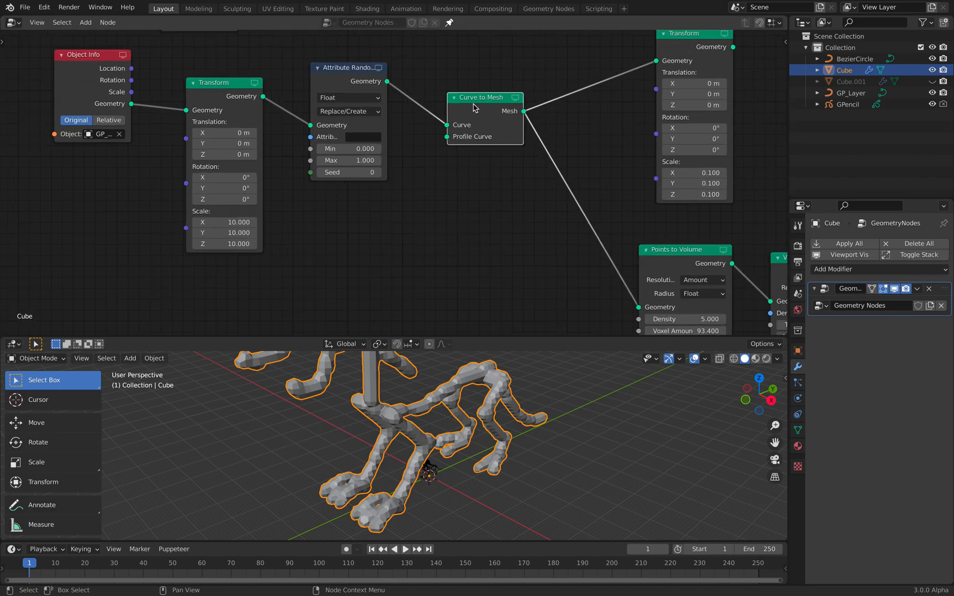
pyautogui.moveTo(353, 73); pyautogui.dragTo(345, 103)
pyautogui.moveTo(391, 131); pyautogui.dragTo(380, 103, button='middle')
pyautogui.moveTo(373, 84); pyautogui.dragTo(607, 267)
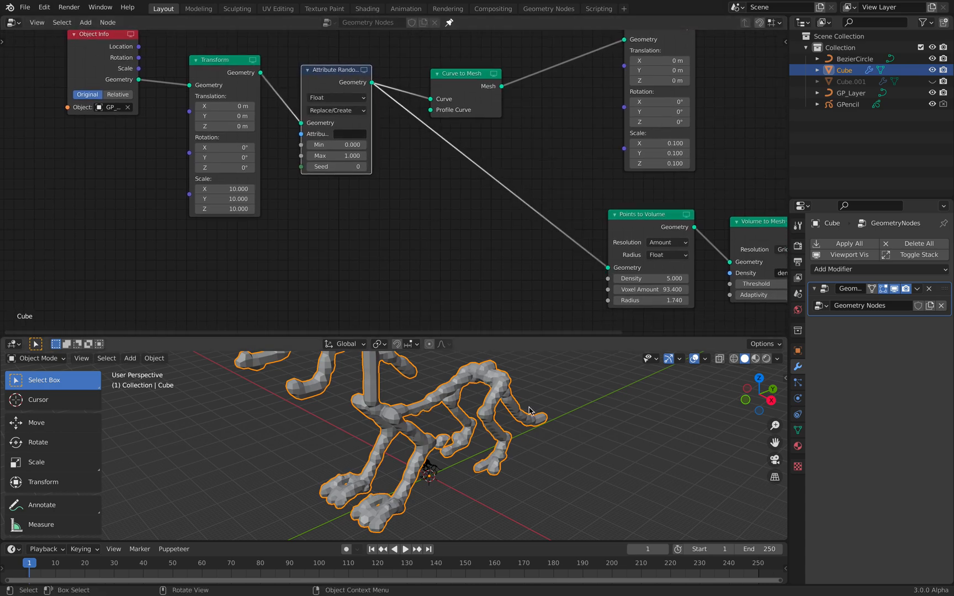
# - Set the Points to Volume radius to about 2.02 and move the node closer to Attribute Randomize
pyautogui.moveTo(650, 299); pyautogui.dragTo(662, 299)
pyautogui.click(352, 133)
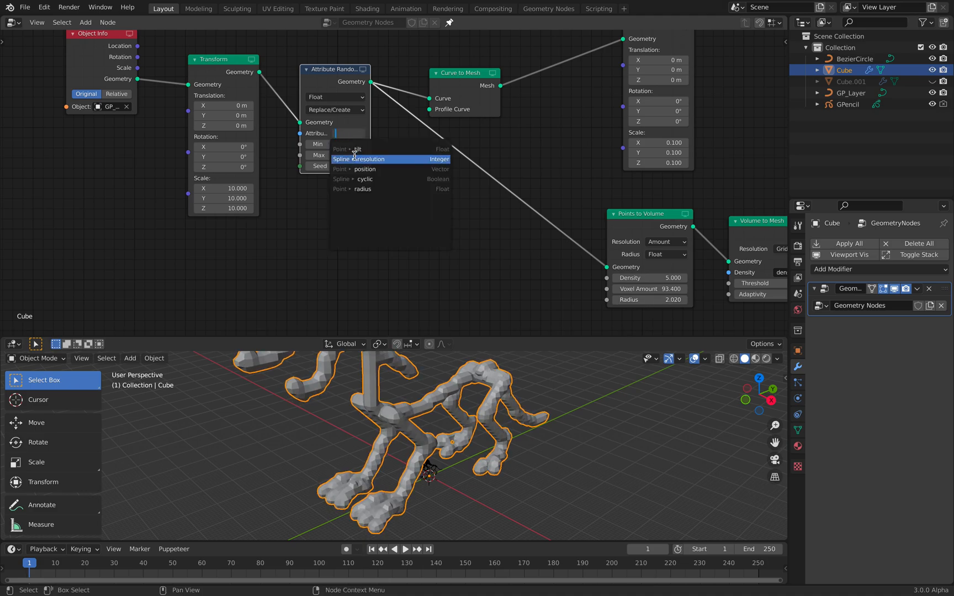
pyautogui.moveTo(564, 166); pyautogui.dragTo(505, 143, button='middle')
pyautogui.moveTo(584, 196); pyautogui.dragTo(548, 193)
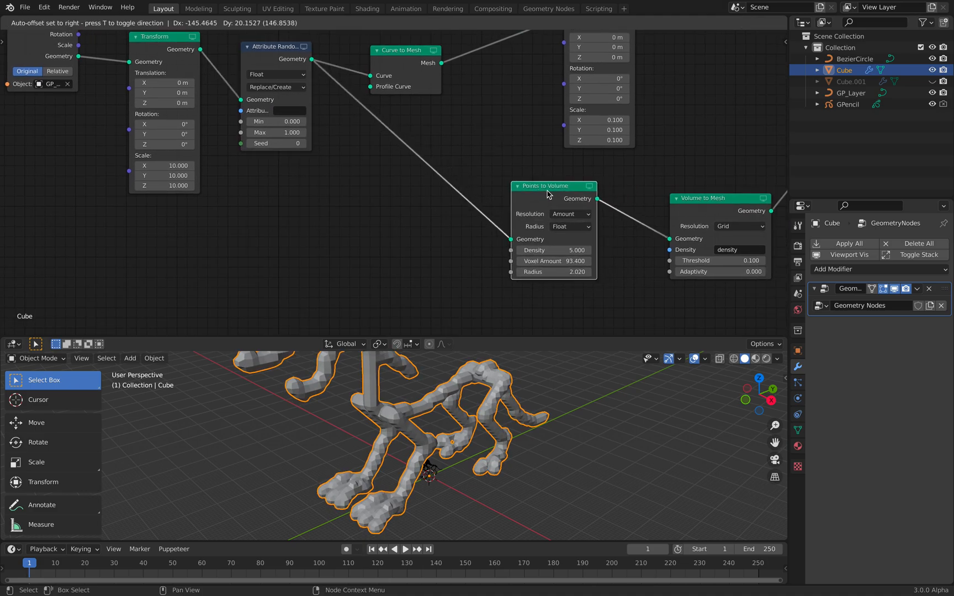
# - Drive the Points to Volume radius from the radius attribute and inspect the resulting mesh
pyautogui.click(570, 226)
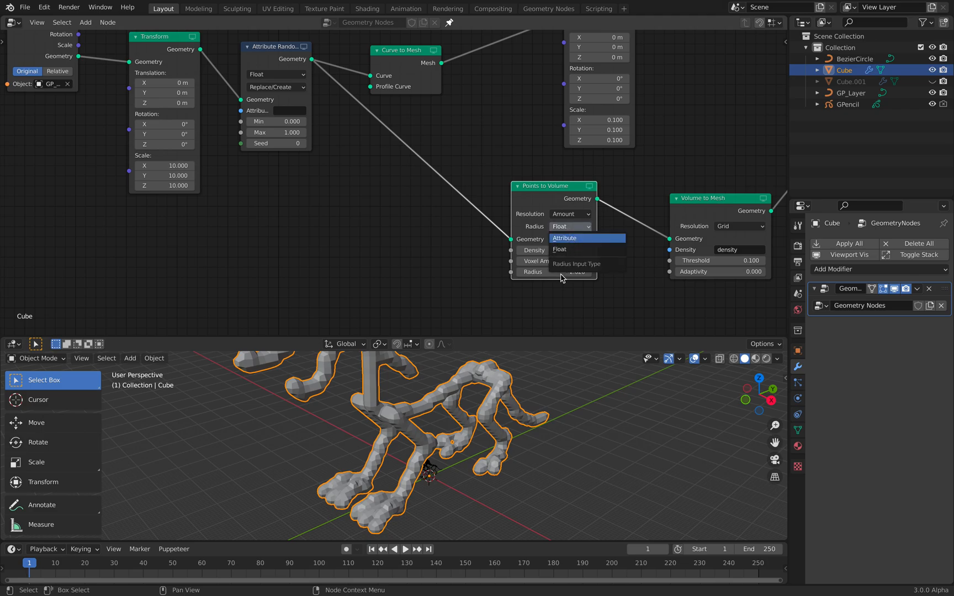
pyautogui.press('Return')
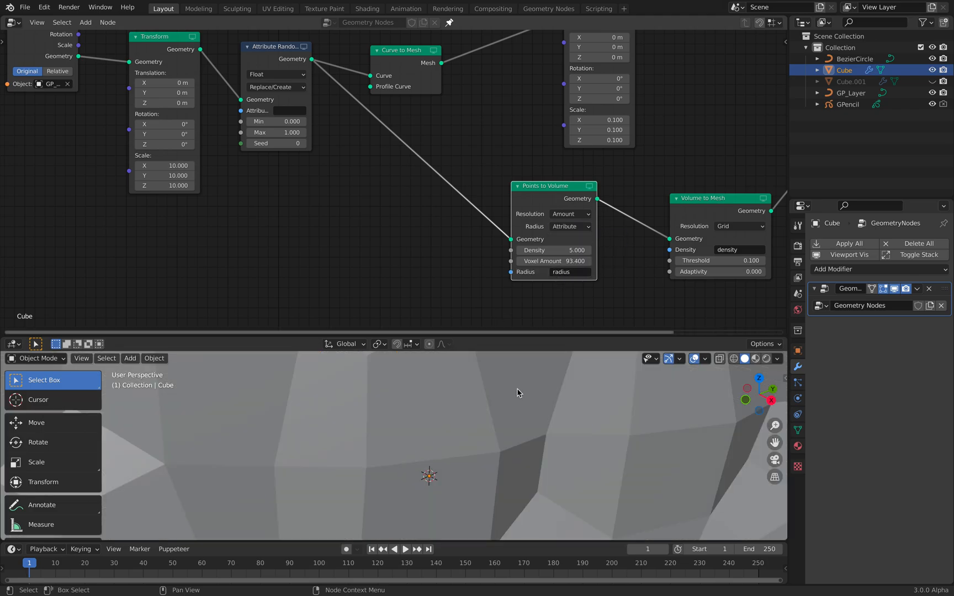
pyautogui.moveTo(510, 416); pyautogui.dragTo(525, 413, button='middle')
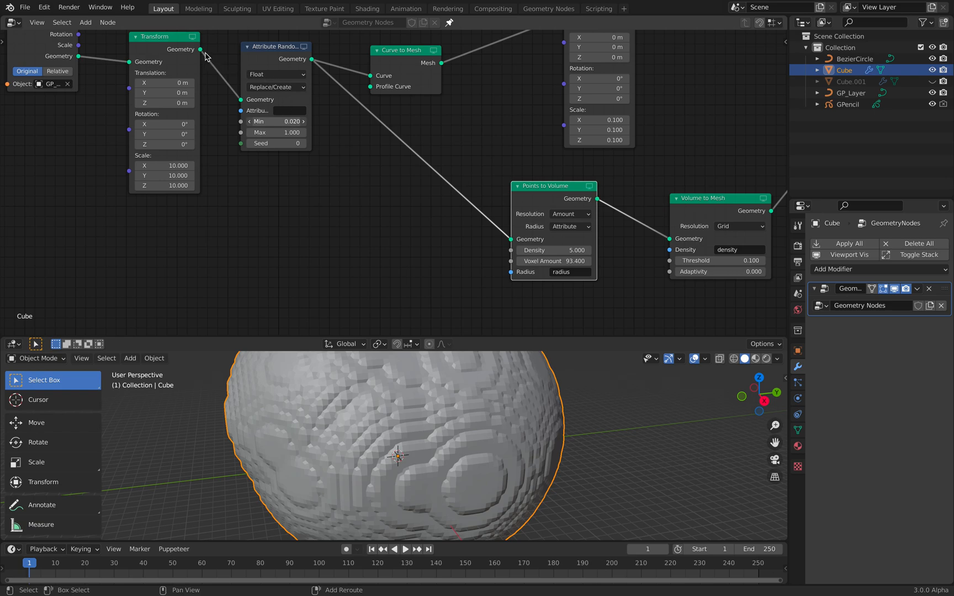
# - Link the GP_Layer Transform output directly to Points to Volume, and set its voxel amount to 92 and density to 1
pyautogui.moveTo(200, 50); pyautogui.dragTo(514, 243)
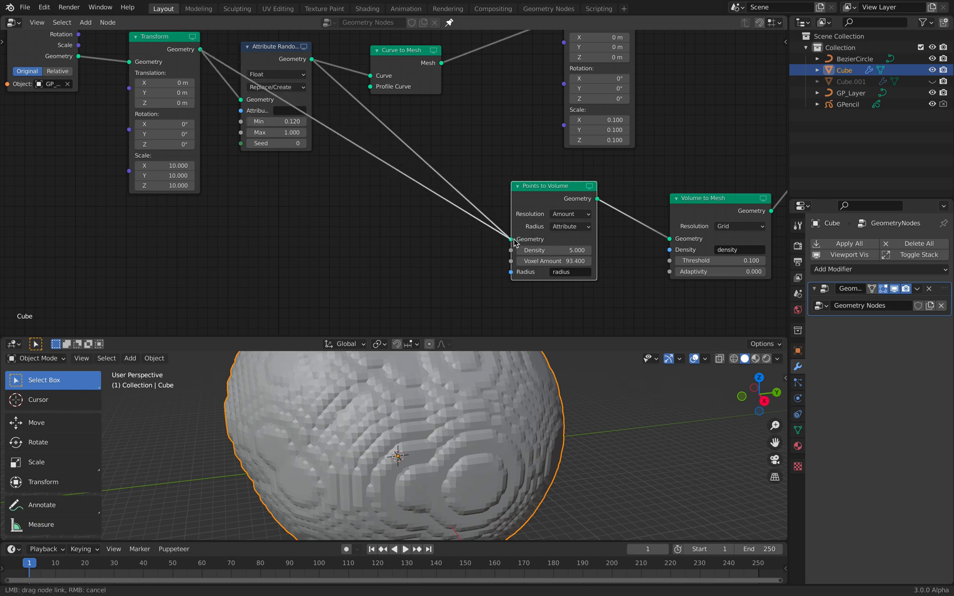
pyautogui.moveTo(463, 271); pyautogui.dragTo(458, 269)
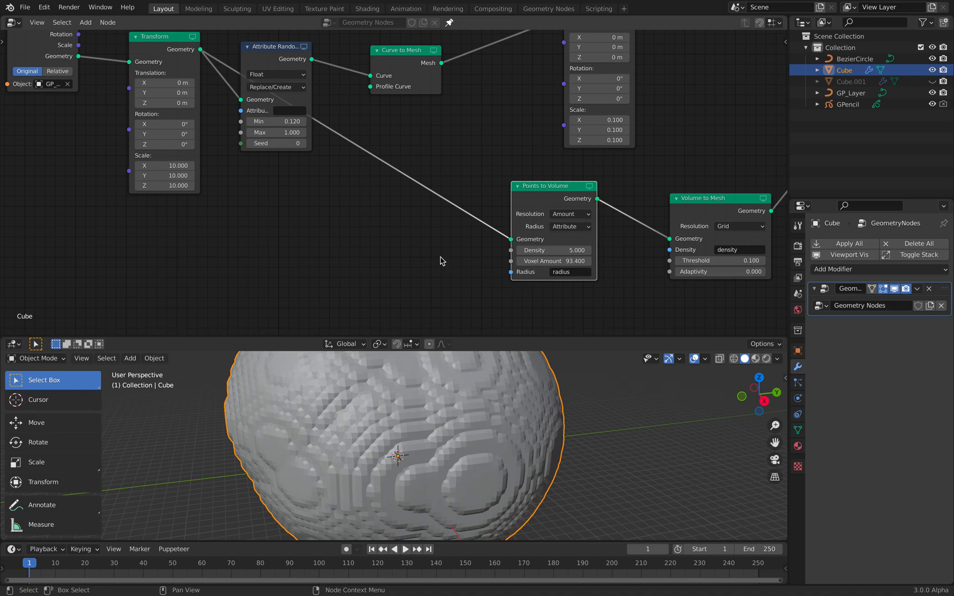
pyautogui.moveTo(541, 261); pyautogui.dragTo(539, 262)
pyautogui.click(559, 252)
pyautogui.write('1')
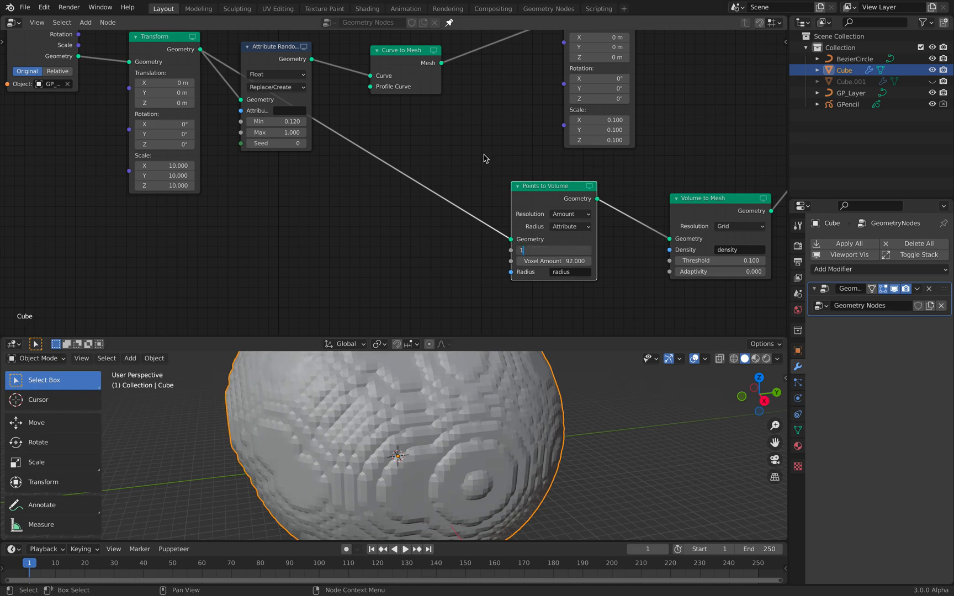
pyautogui.press('Return')
pyautogui.moveTo(455, 402); pyautogui.dragTo(558, 409, button='middle')
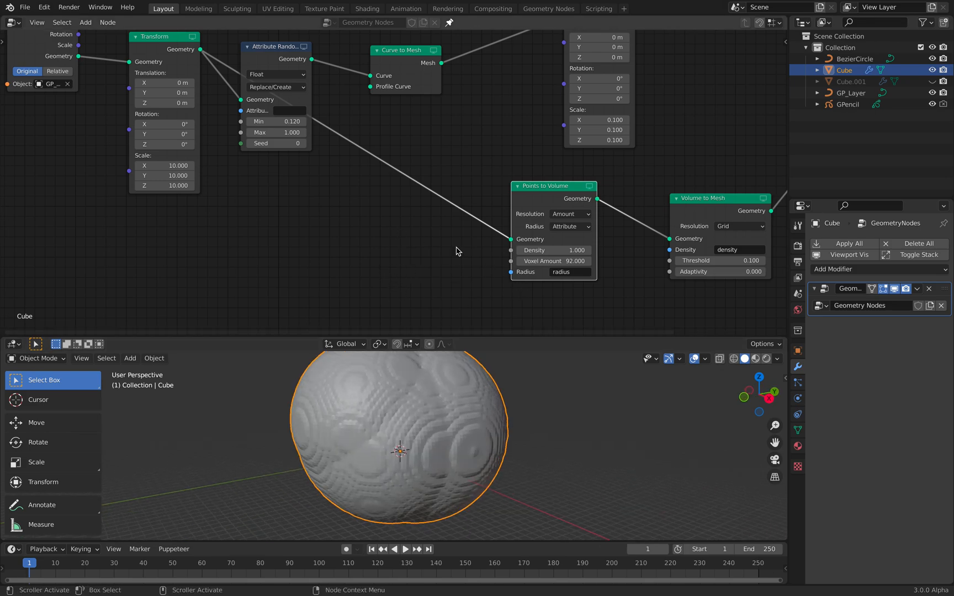
# - Move Attribute Randomize out of the way and insert an Attribute Math node between Transform and Points to Volume
pyautogui.moveTo(281, 58); pyautogui.dragTo(270, 143)
pyautogui.hotkey('shift', 'a')
pyautogui.click(368, 184)
pyautogui.write('attr')
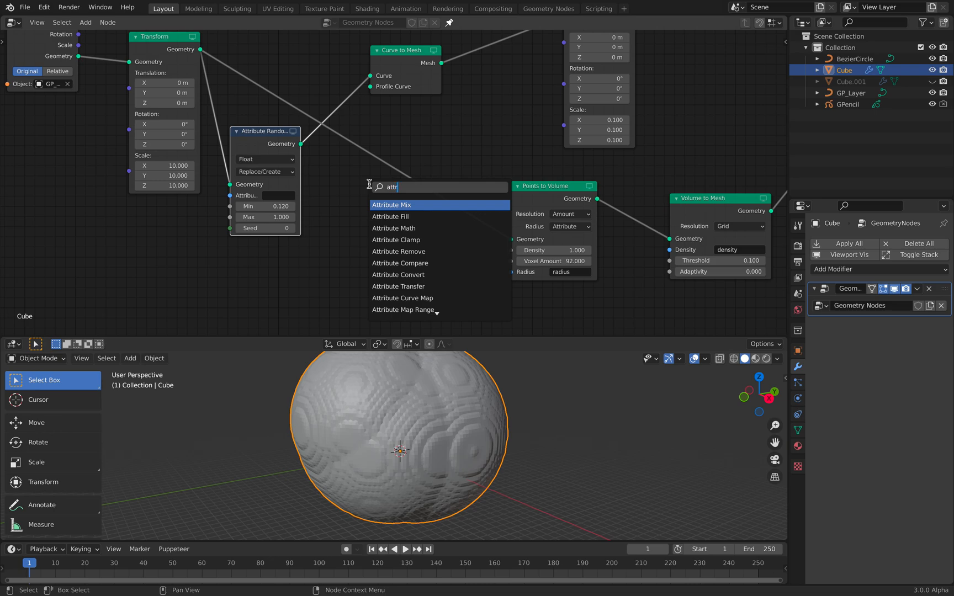
pyautogui.press('Down')
pyautogui.press('Down')
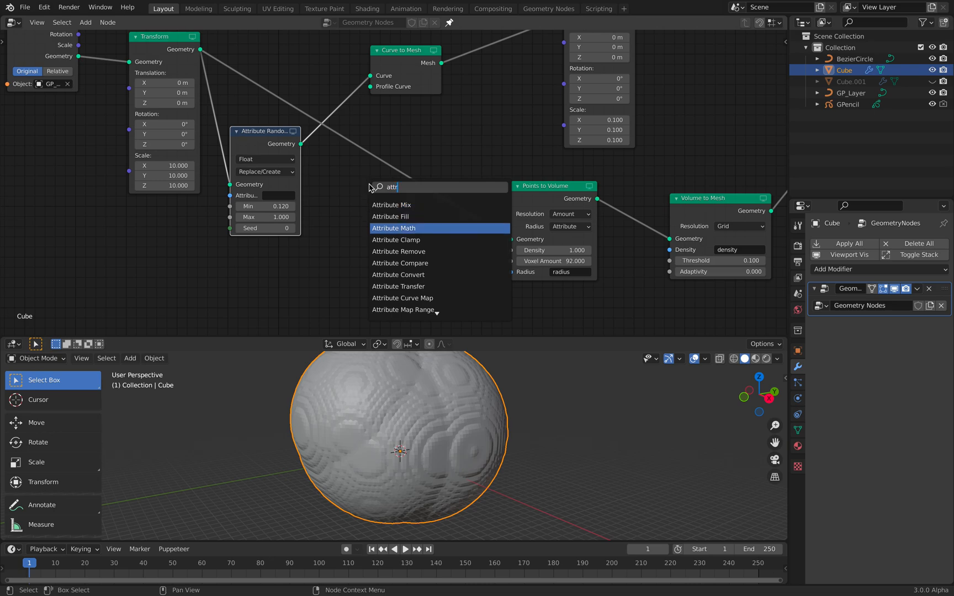
pyautogui.press('Return')
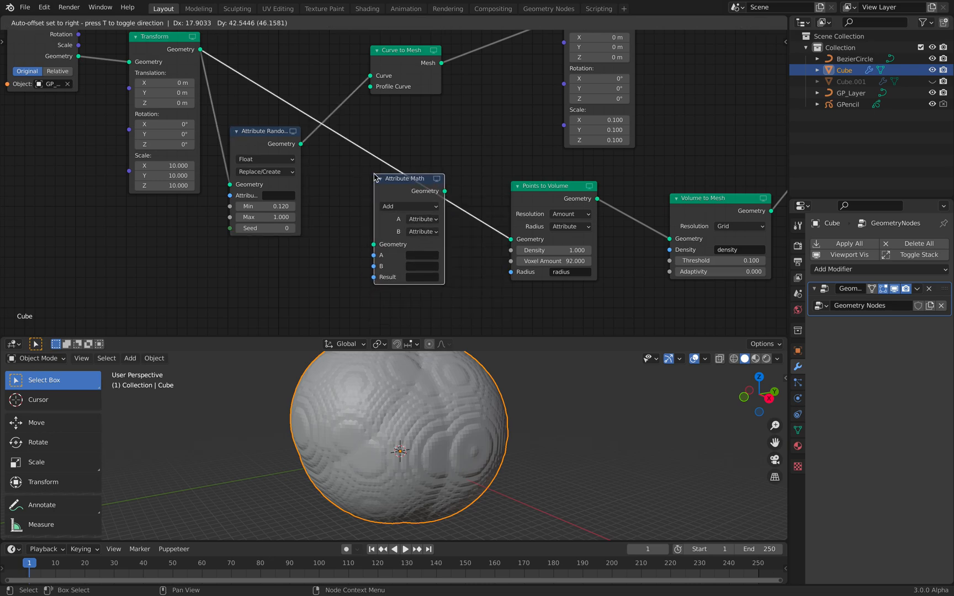
pyautogui.click(375, 176)
# - Set Attribute Math to Multiply, with the radius attribute as input A and a Float as input B
pyautogui.click(406, 205)
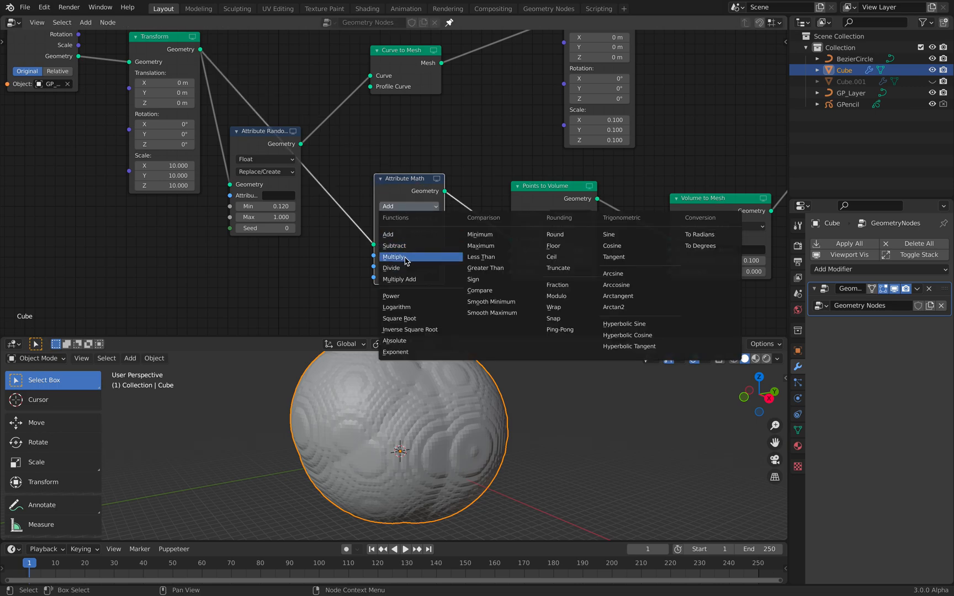
pyautogui.click(404, 257)
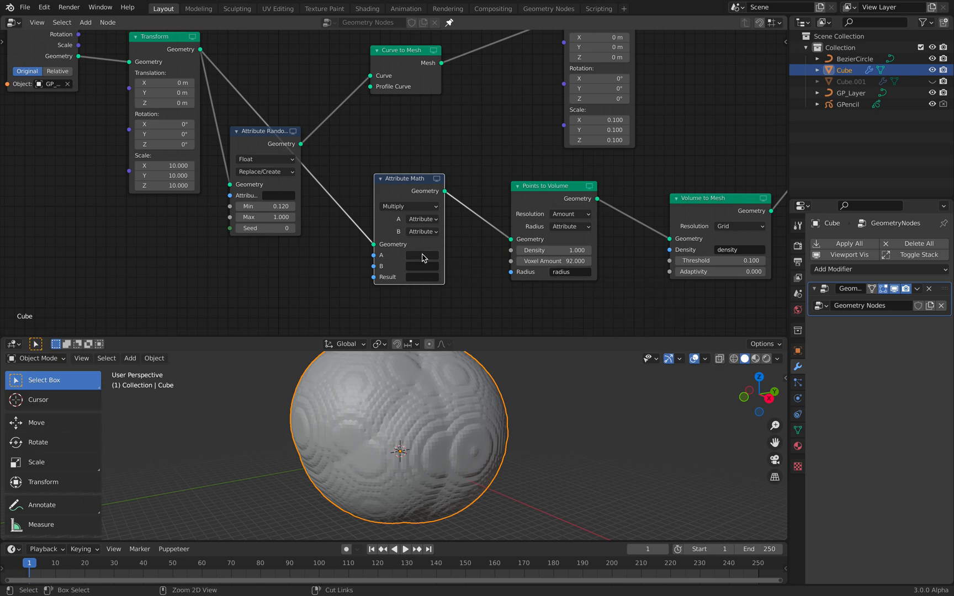
pyautogui.click(425, 232)
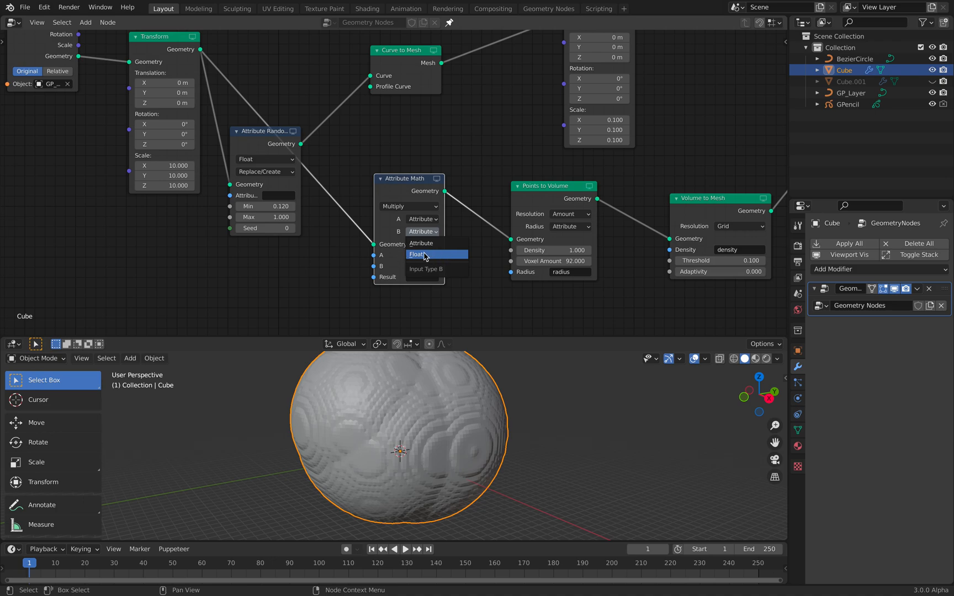
pyautogui.click(461, 256)
pyautogui.keyDown('shift'); pyautogui.scroll(-2, 444, 259); pyautogui.keyUp('shift')
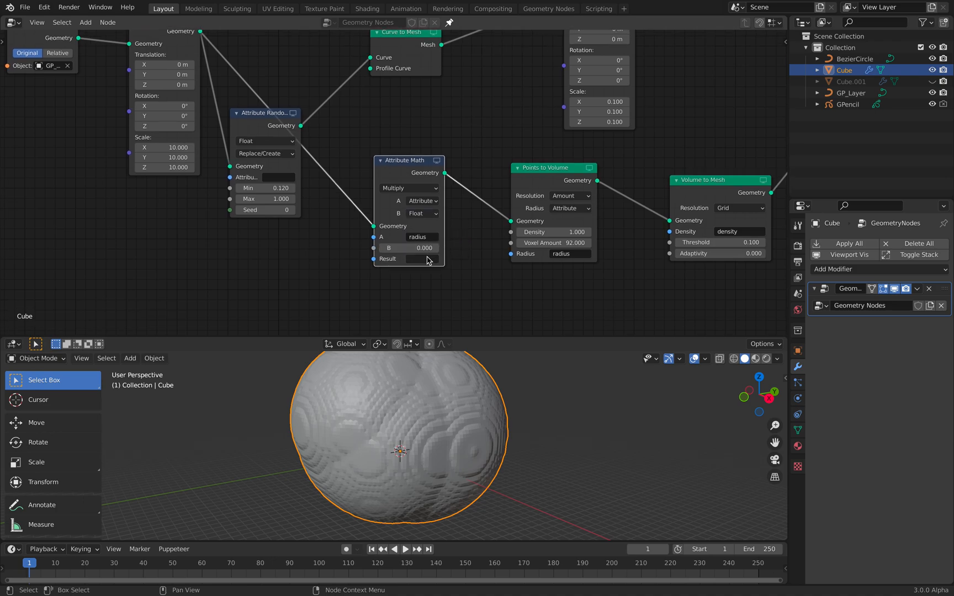
# - Write the Attribute Math result to radius and set its B factor to 0.1
pyautogui.click(431, 248)
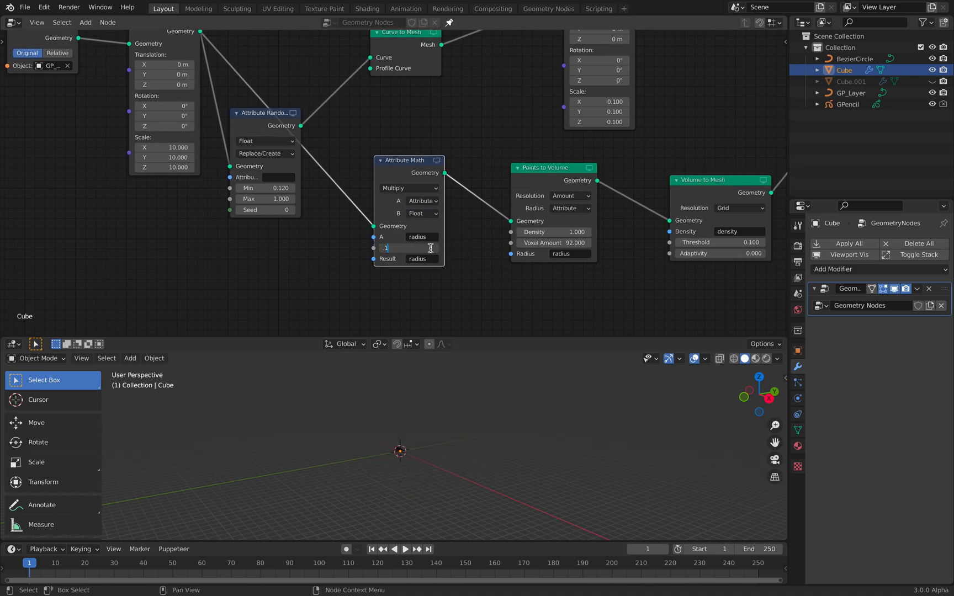
pyautogui.write('.1')
pyautogui.press('Return')
pyautogui.moveTo(430, 247)
pyautogui.mouseDown()
pyautogui.moveTo(394, 248)
pyautogui.moveTo(439, 248)
pyautogui.mouseUp()
pyautogui.scroll(4, 446, 404)
pyautogui.scroll(2, 446, 405)
pyautogui.moveTo(440, 280); pyautogui.dragTo(435, 280, button='middle')
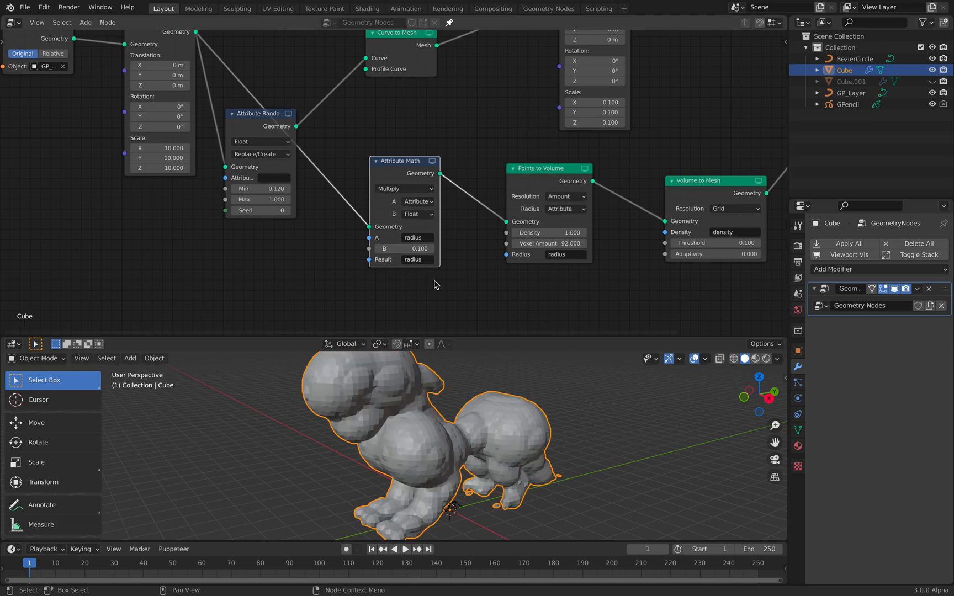
# - Set the Points to Volume voxel amount to 33 and the Attribute Math B factor to 0.06
pyautogui.moveTo(472, 336); pyautogui.dragTo(470, 298)
pyautogui.scroll(2, 449, 206)
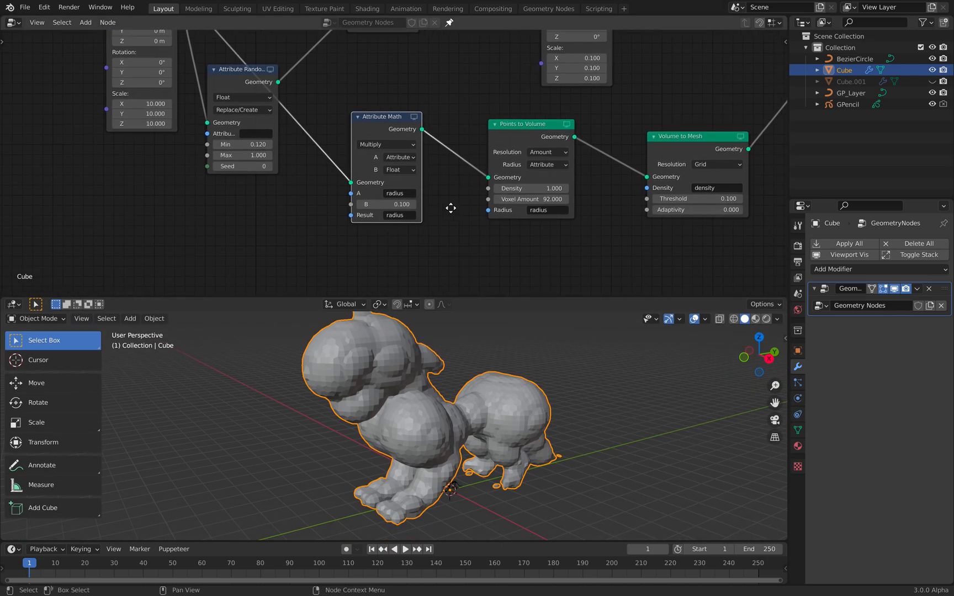
pyautogui.click(558, 206)
pyautogui.write('33')
pyautogui.press('Return')
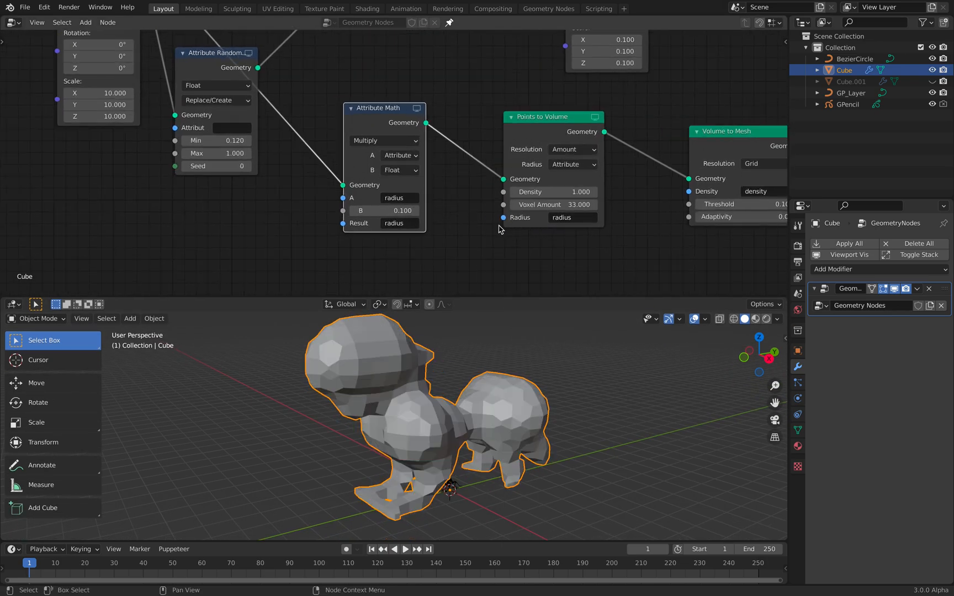
pyautogui.moveTo(395, 212)
pyautogui.mouseDown()
pyautogui.moveTo(433, 211)
pyautogui.moveTo(388, 211)
pyautogui.mouseUp()
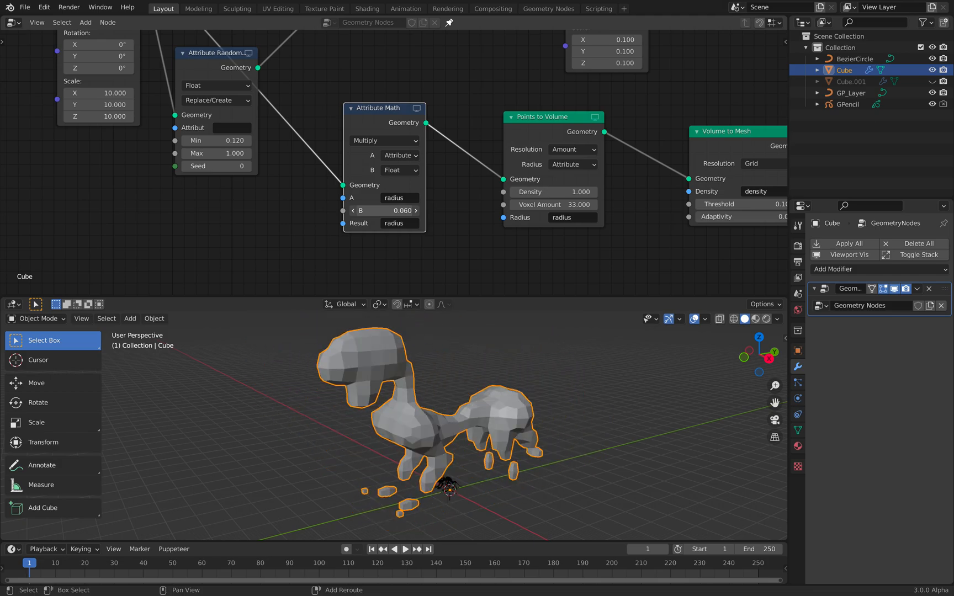
# - Set the Points to Volume voxel amount to 100 and density to 0.38, and the Volume to Mesh threshold to 0.28
pyautogui.click(541, 205)
pyautogui.write('100')
pyautogui.press('Return')
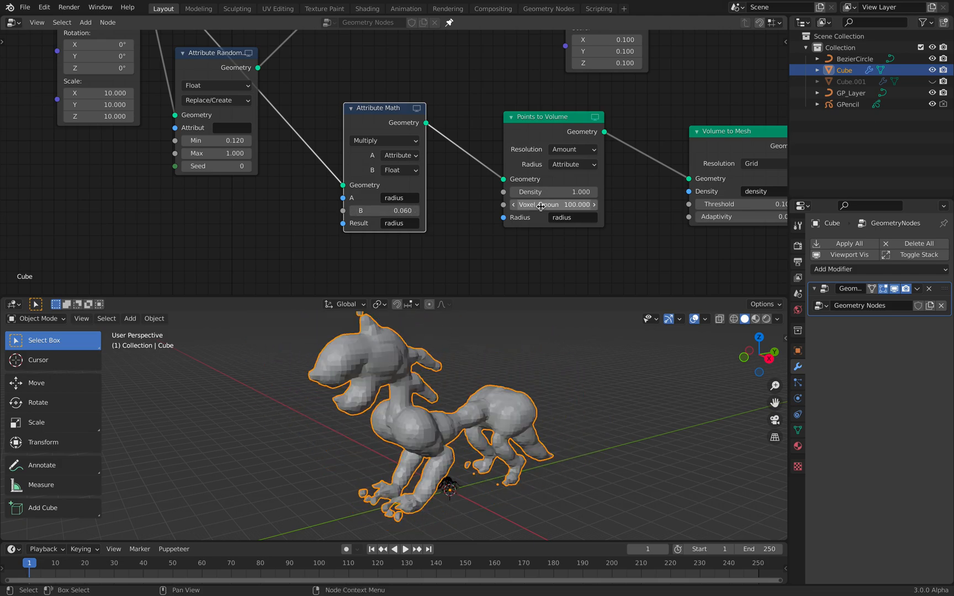
pyautogui.moveTo(555, 192); pyautogui.dragTo(528, 192)
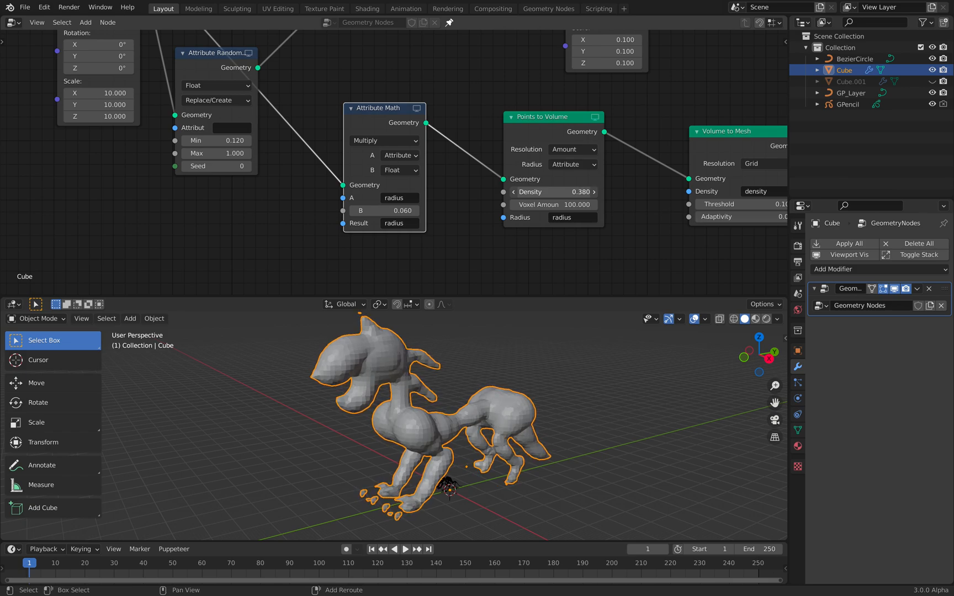
pyautogui.moveTo(651, 196); pyautogui.dragTo(546, 181, button='middle')
pyautogui.moveTo(643, 190)
pyautogui.mouseDown()
pyautogui.moveTo(662, 189)
pyautogui.moveTo(635, 190)
pyautogui.moveTo(654, 189)
pyautogui.mouseUp()
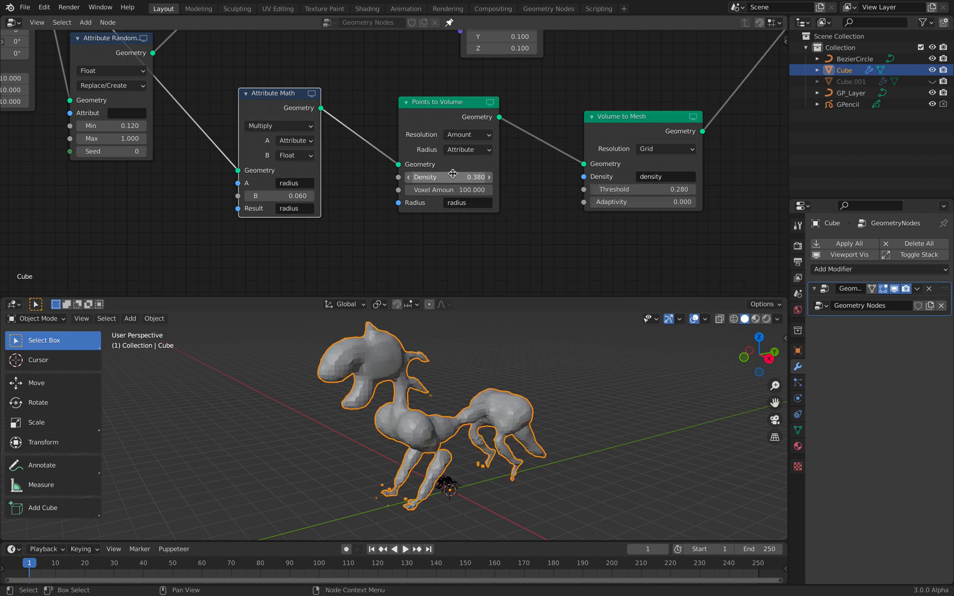
# - Raise the Points to Volume density to 13.98 and the voxel amount to 150
pyautogui.moveTo(448, 177); pyautogui.dragTo(526, 177)
pyautogui.moveTo(279, 196)
pyautogui.mouseDown()
pyautogui.moveTo(301, 195)
pyautogui.moveTo(279, 195)
pyautogui.mouseUp()
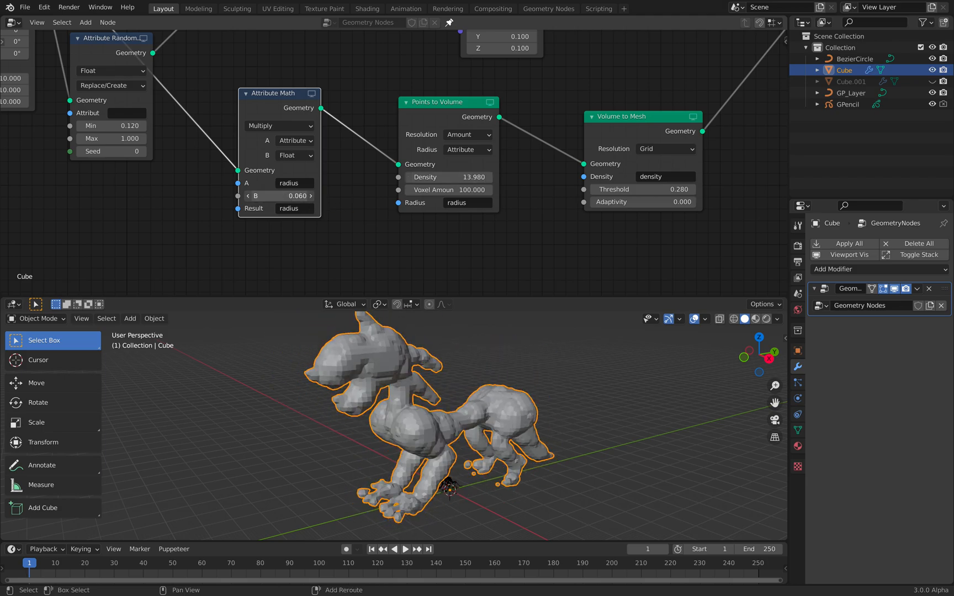
pyautogui.moveTo(503, 408)
pyautogui.mouseDown(button='middle')
pyautogui.moveTo(558, 392)
pyautogui.moveTo(495, 399)
pyautogui.mouseUp(button='middle')
pyautogui.click(463, 189)
pyautogui.write('150')
pyautogui.press('Return')
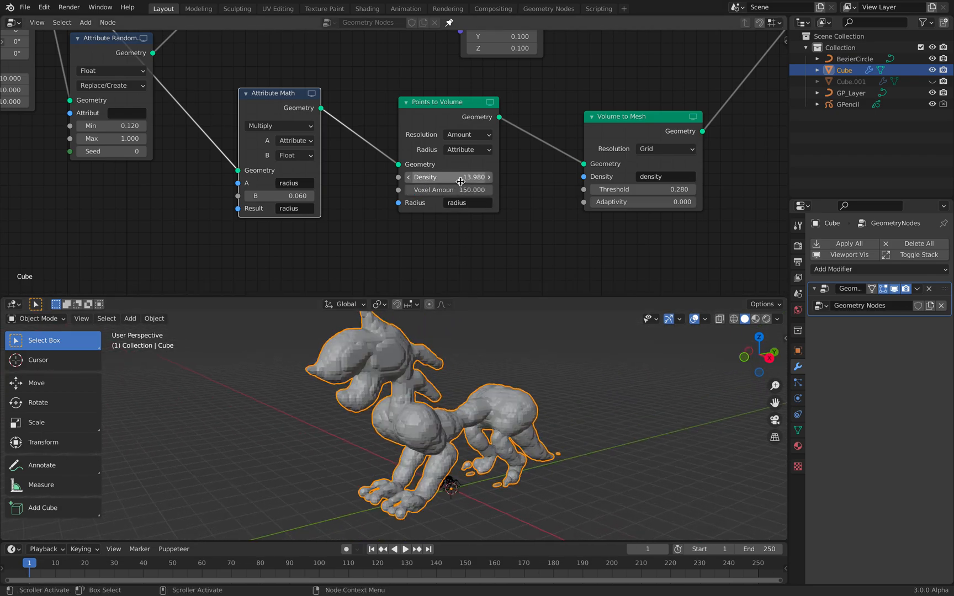
# - Set the Points to Volume density to 10 and the voxel amount to 250
pyautogui.click(468, 177)
pyautogui.write('10')
pyautogui.press('Return')
pyautogui.click(469, 190)
pyautogui.write('250')
pyautogui.press('Return')
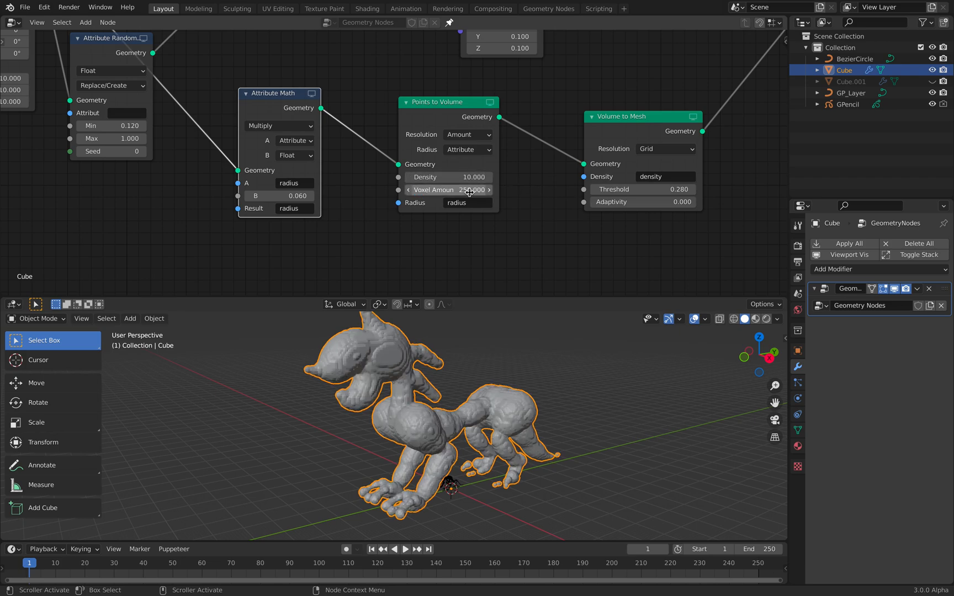
# - Enlarge the 3D viewport at the node editor's expense and save the file
pyautogui.moveTo(530, 430); pyautogui.dragTo(422, 428, button='middle')
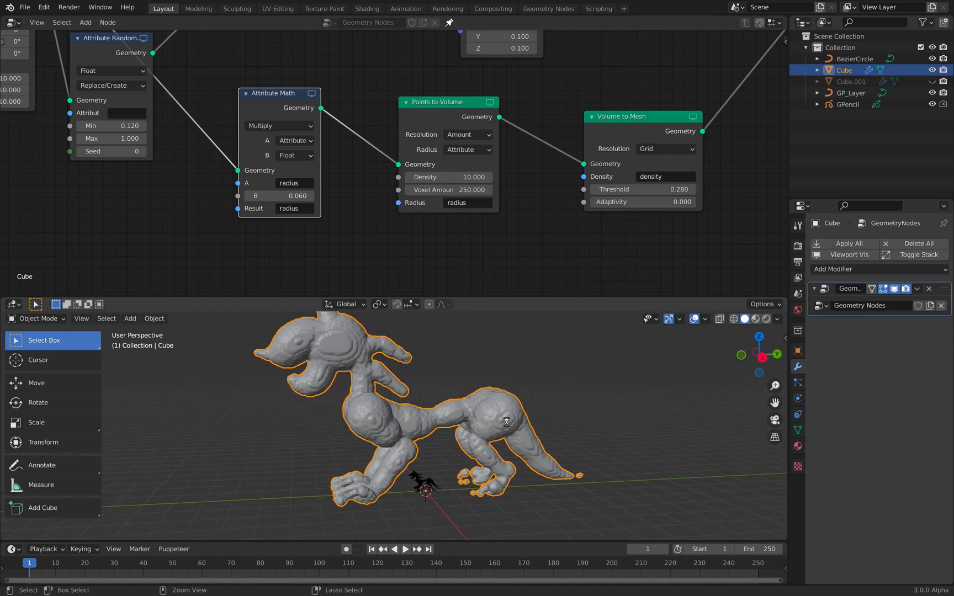
pyautogui.hotkey('ctrl', 's')
pyautogui.moveTo(428, 413); pyautogui.dragTo(484, 391, button='middle')
pyautogui.moveTo(503, 299); pyautogui.dragTo(504, 208)
pyautogui.moveTo(505, 231); pyautogui.dragTo(505, 290, button='middle')
pyautogui.hotkey('ctrl', 's')
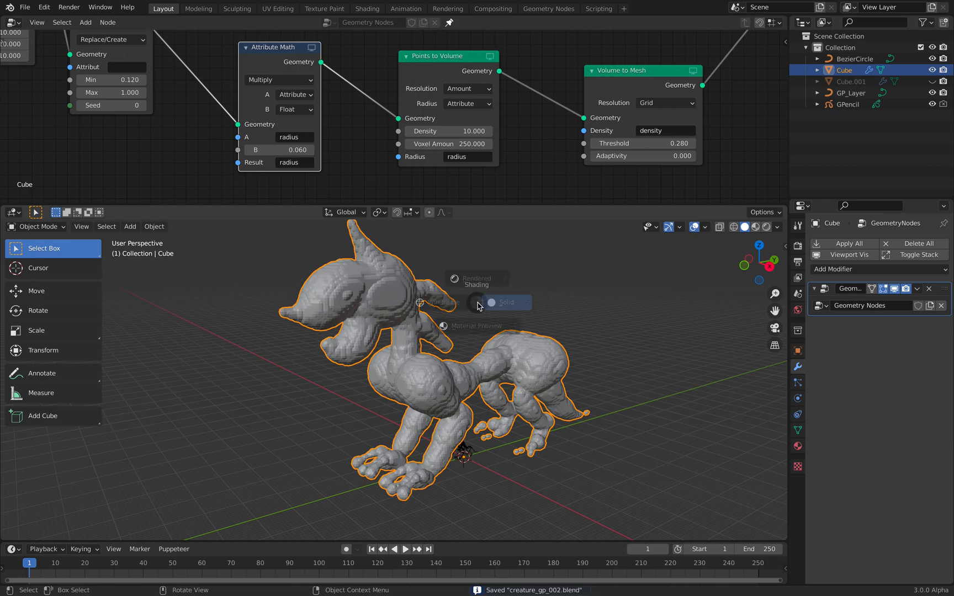
pyautogui.hotkey('ctrl', 's')
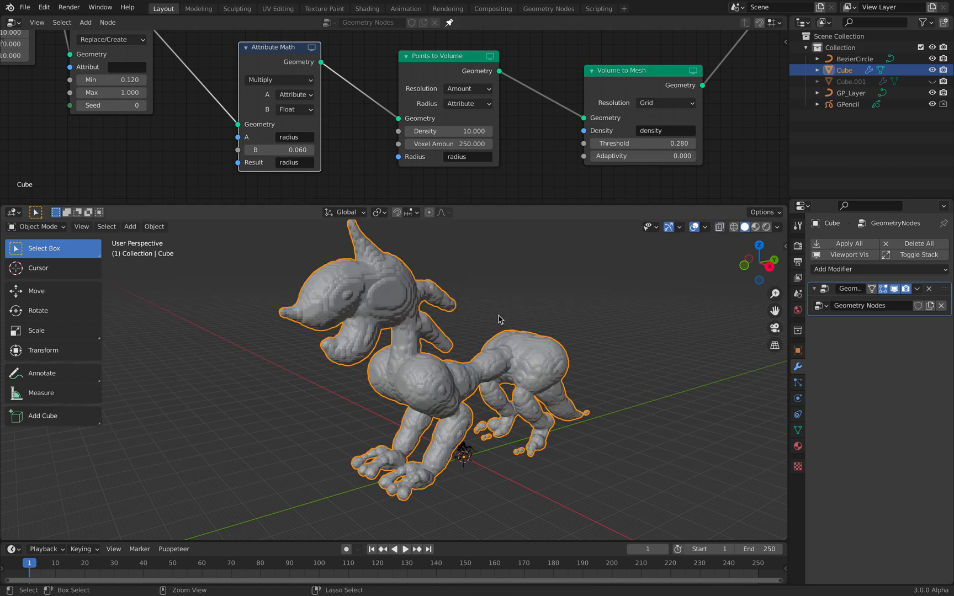
# - Duplicate the 0.1-scale Transform node and insert the copy between Volume to Mesh and Group Output
pyautogui.scroll(-1, 499, 318)
pyautogui.moveTo(496, 398); pyautogui.dragTo(465, 432, button='middle')
pyautogui.keyDown('shift'); pyautogui.moveTo(466, 431); pyautogui.dragTo(530, 365, button='middle'); pyautogui.keyUp('shift')
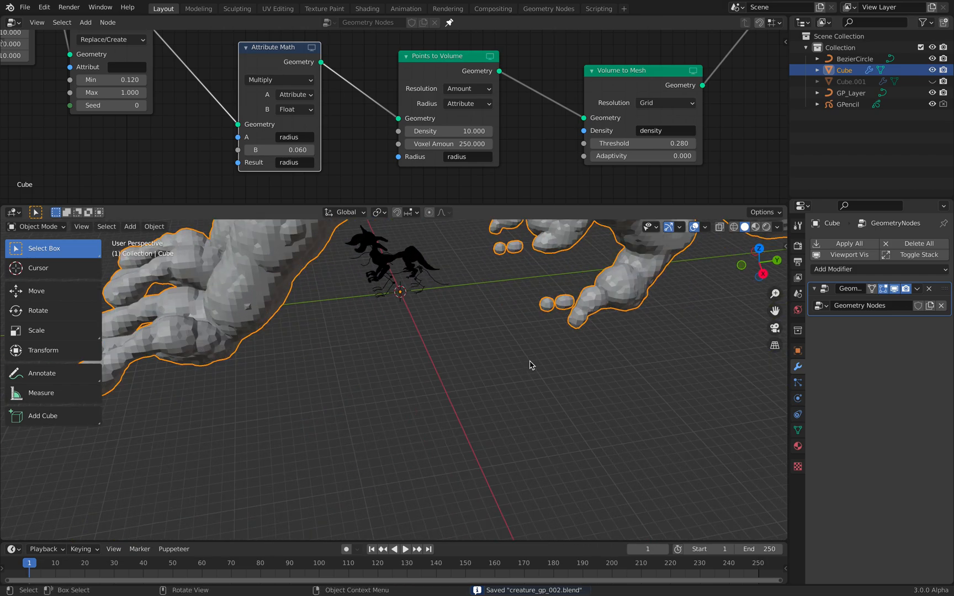
pyautogui.keyDown('ctrl'); pyautogui.moveTo(495, 252); pyautogui.dragTo(452, 316, button='middle'); pyautogui.keyUp('ctrl')
pyautogui.scroll(-5, 506, 110)
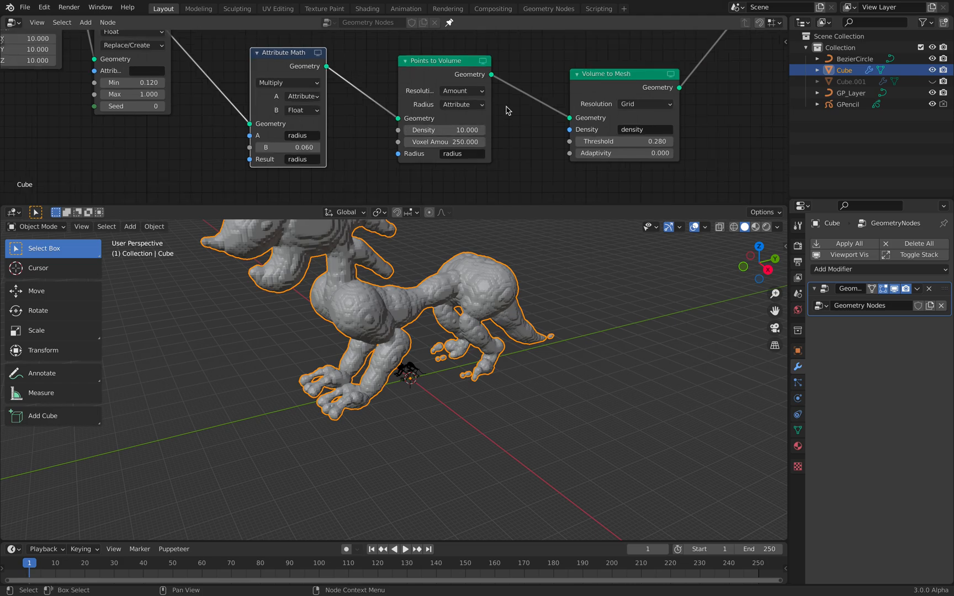
pyautogui.moveTo(551, 81); pyautogui.dragTo(441, 137, button='middle')
pyautogui.scroll(-2, 440, 137)
pyautogui.moveTo(534, 101); pyautogui.dragTo(529, 129, button='middle')
pyautogui.moveTo(555, 110); pyautogui.dragTo(628, 102)
pyautogui.click(375, 36)
pyautogui.hotkey('shift', 'd')
pyautogui.click(533, 81)
# - Clear the selection, unhide Cube.001 and save the file
pyautogui.scroll(10, 482, 352)
pyautogui.keyDown('shift'); pyautogui.moveTo(588, 284); pyautogui.dragTo(535, 349, button='middle'); pyautogui.keyUp('shift')
pyautogui.scroll(1, 541, 341)
pyautogui.click(588, 316)
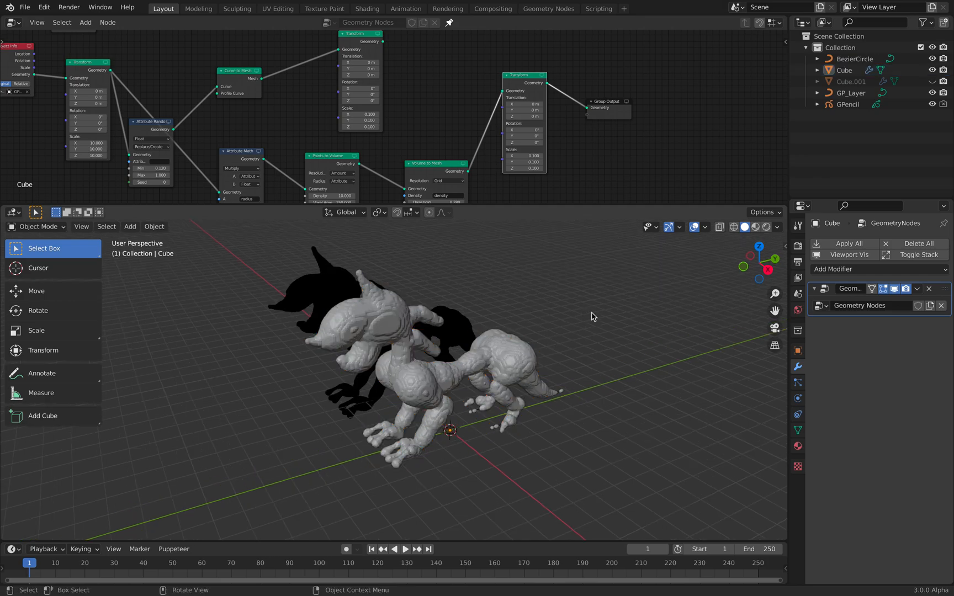
pyautogui.moveTo(587, 316); pyautogui.dragTo(592, 314, button='middle')
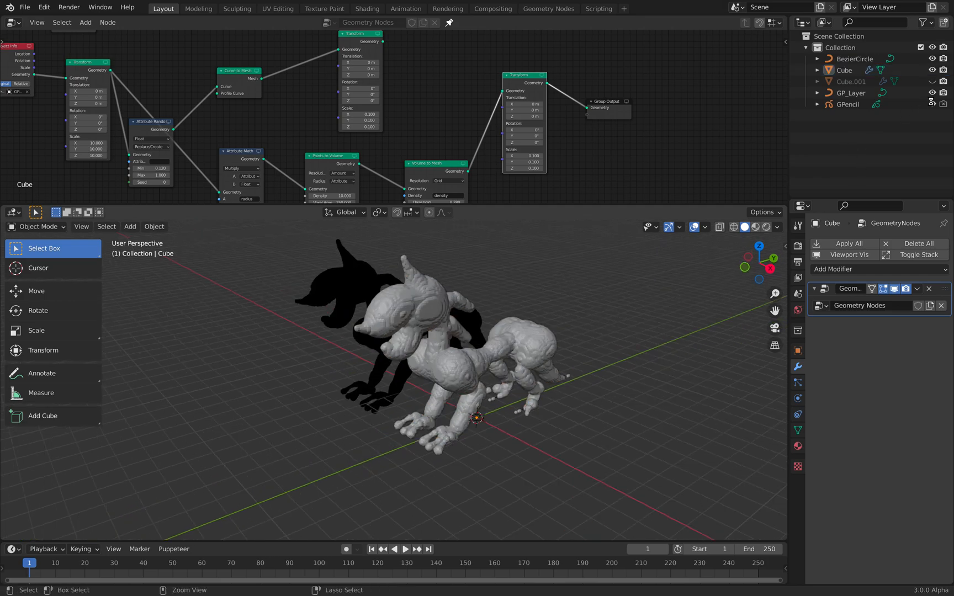
pyautogui.click(933, 82)
pyautogui.moveTo(679, 337); pyautogui.dragTo(579, 343, button='middle')
pyautogui.hotkey('ctrl', 's')
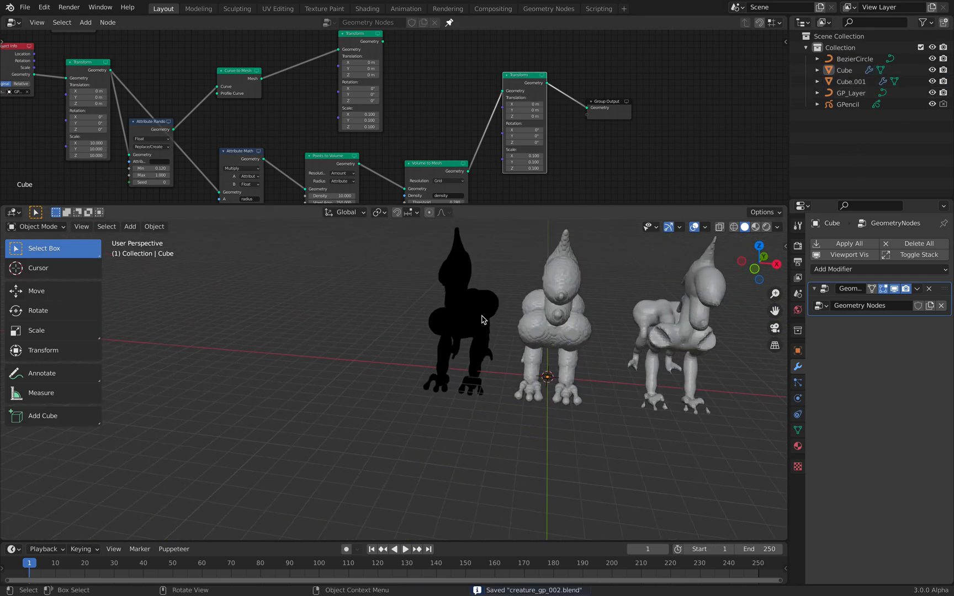
# - Move the GPencil drawing about -3.12 m and the Cube creature about 8.17 m along X
pyautogui.click(486, 320)
pyautogui.press('g')
pyautogui.click(480, 340)
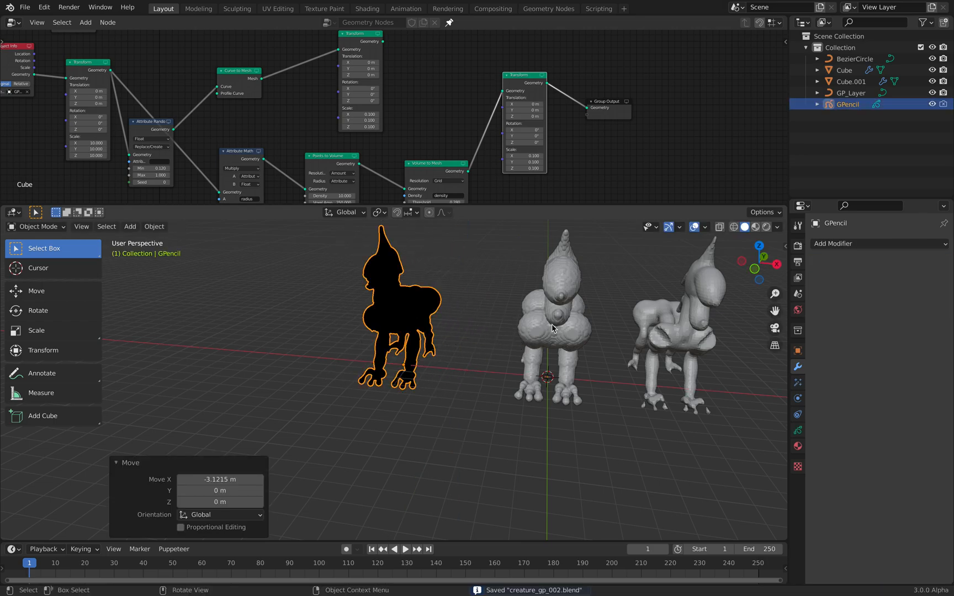
pyautogui.click(563, 334)
pyautogui.moveTo(564, 334); pyautogui.dragTo(572, 348, button='middle')
pyautogui.press('g')
pyautogui.press('x')
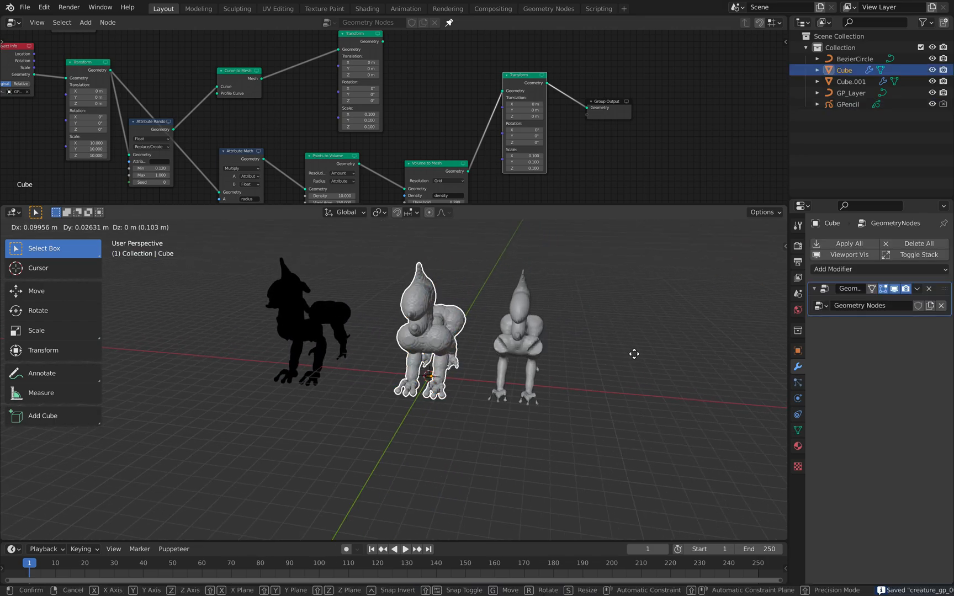
pyautogui.click(637, 355)
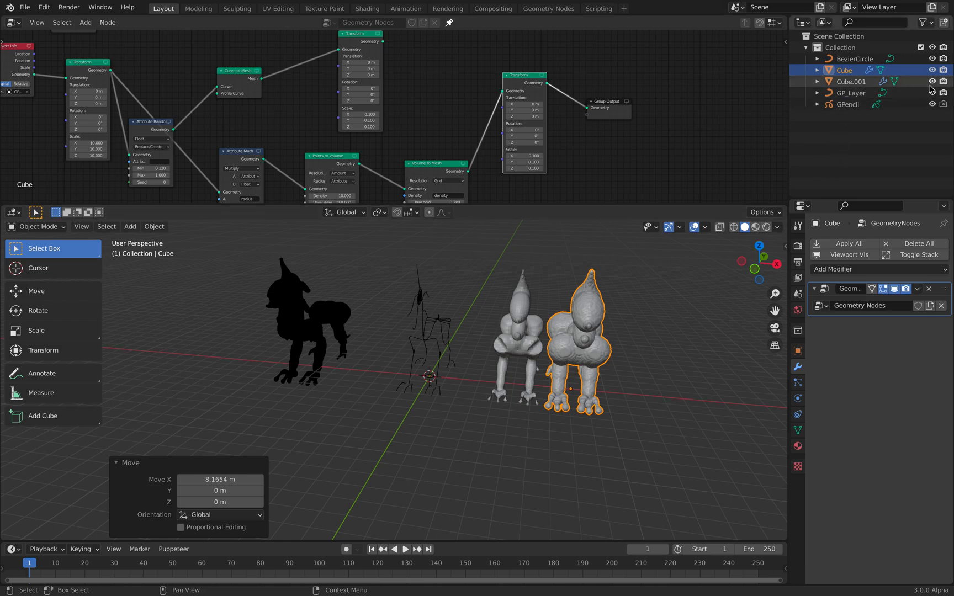
# - Link the Transform output of the Curve to Mesh branch to Group Output in place of the volume branch
pyautogui.moveTo(430, 82); pyautogui.dragTo(431, 88, button='middle')
pyautogui.scroll(1, 425, 84)
pyautogui.moveTo(383, 48); pyautogui.dragTo(622, 125)
pyautogui.scroll(2, 599, 348)
pyautogui.moveTo(561, 97); pyautogui.dragTo(562, 140)
# - Add an Object Info node for BezierCircle and link its geometry to the Profile Curve input of Curve to Mesh
pyautogui.moveTo(385, 111); pyautogui.dragTo(465, 105, button='middle')
pyautogui.moveTo(303, 105); pyautogui.dragTo(426, 75, button='middle')
pyautogui.moveTo(304, 115); pyautogui.dragTo(272, 137)
pyautogui.scroll(-2, 265, 107)
pyautogui.moveTo(262, 100); pyautogui.dragTo(313, 89, button='middle')
pyautogui.moveTo(288, 51); pyautogui.dragTo(251, 74)
pyautogui.moveTo(840, 60); pyautogui.dragTo(422, 77)
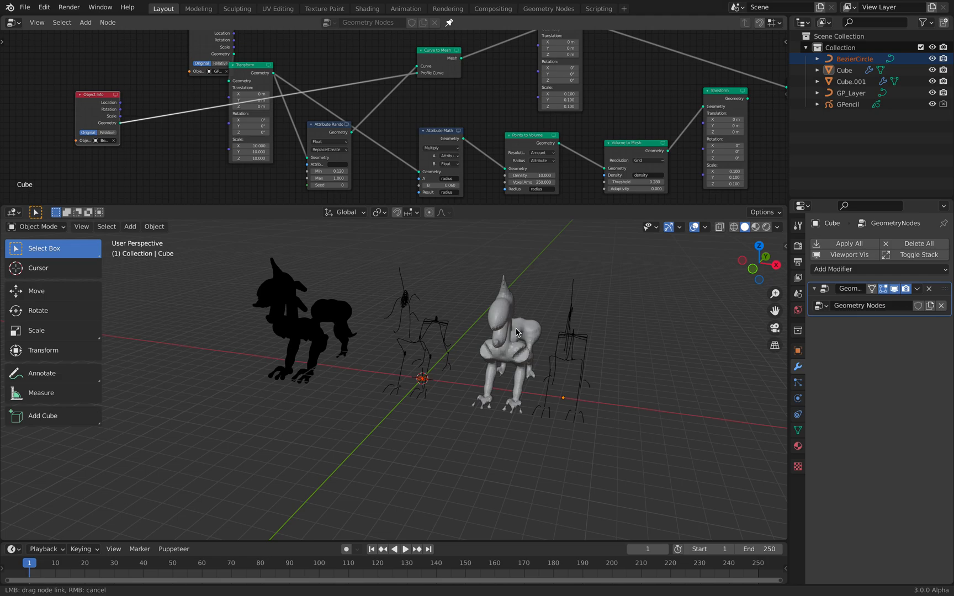
# - Duplicate the 10-scale Transform node and insert the copy between the BezierCircle Object Info and Curve to Mesh
pyautogui.moveTo(479, 296); pyautogui.dragTo(410, 317, button='middle')
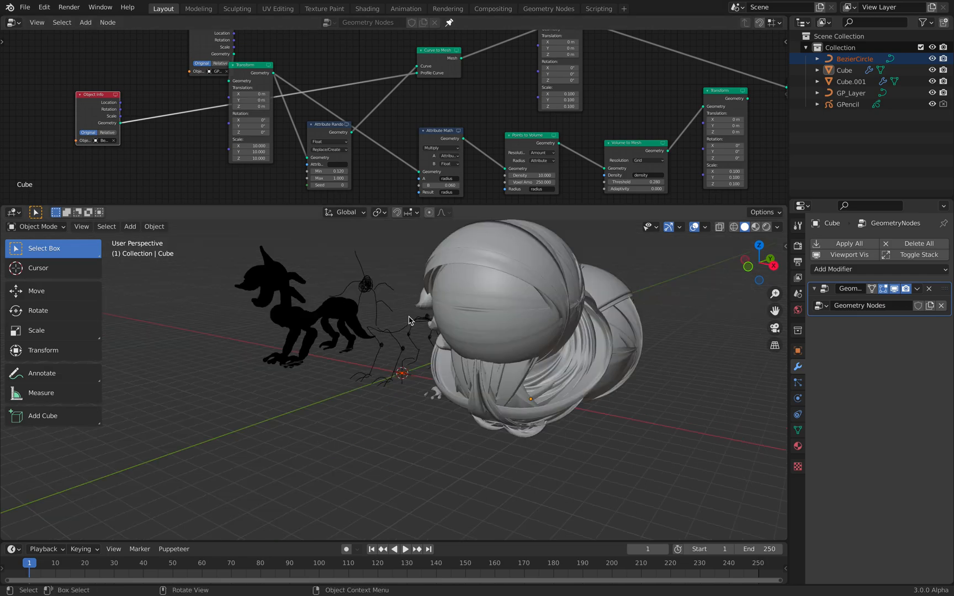
pyautogui.scroll(3, 441, 121)
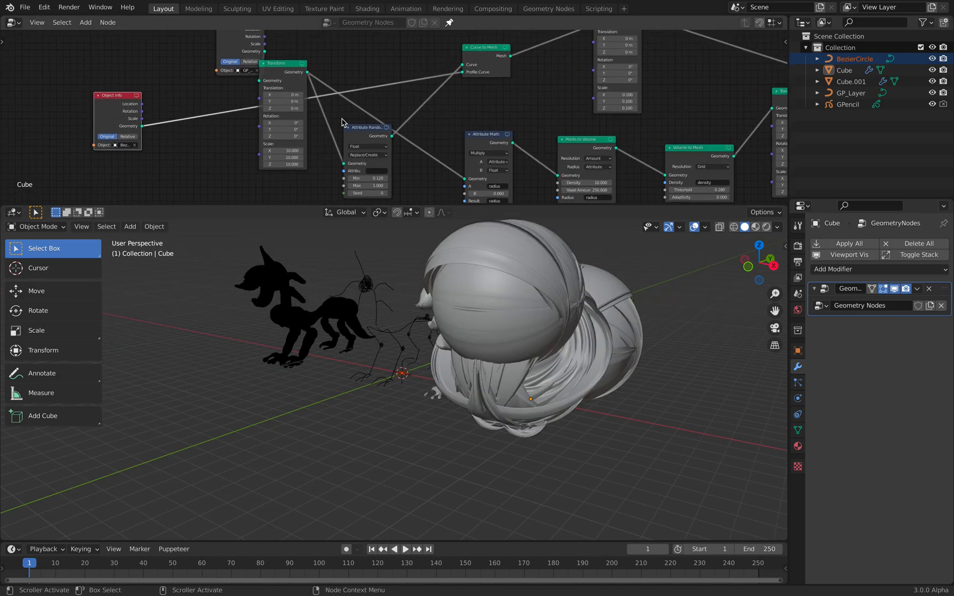
pyautogui.click(264, 70)
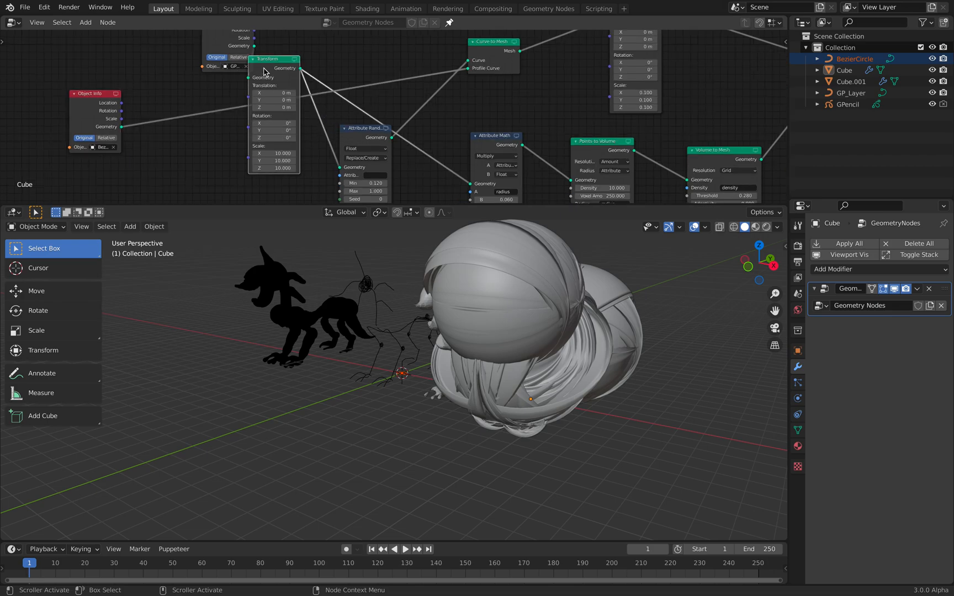
pyautogui.hotkey('shift', 'd')
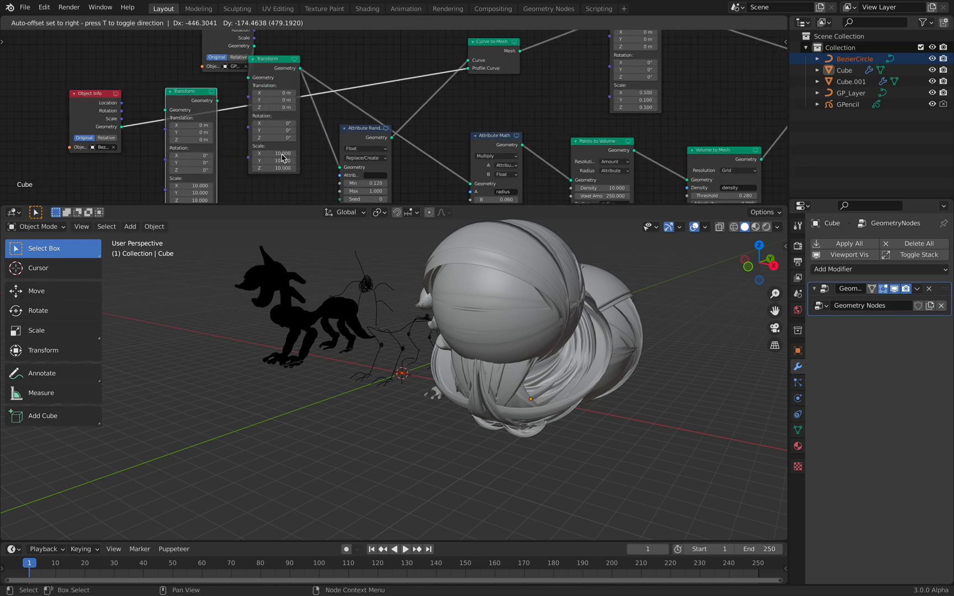
pyautogui.click(302, 153)
# - Set the profile circle's Transform scale to 0.2 on all three axes
pyautogui.moveTo(303, 153); pyautogui.dragTo(320, 117, button='middle')
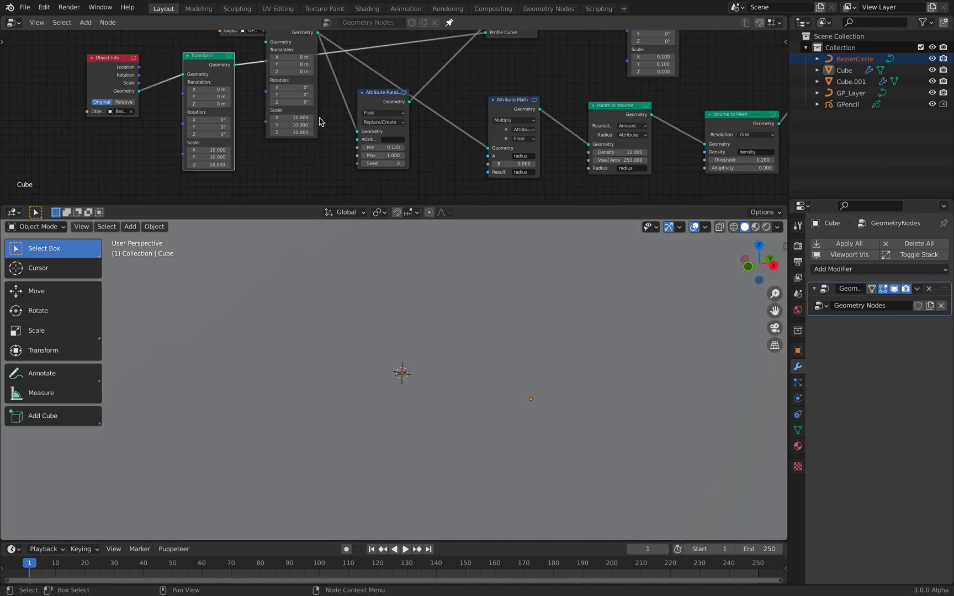
pyautogui.moveTo(208, 148); pyautogui.dragTo(208, 164)
pyautogui.write('.2')
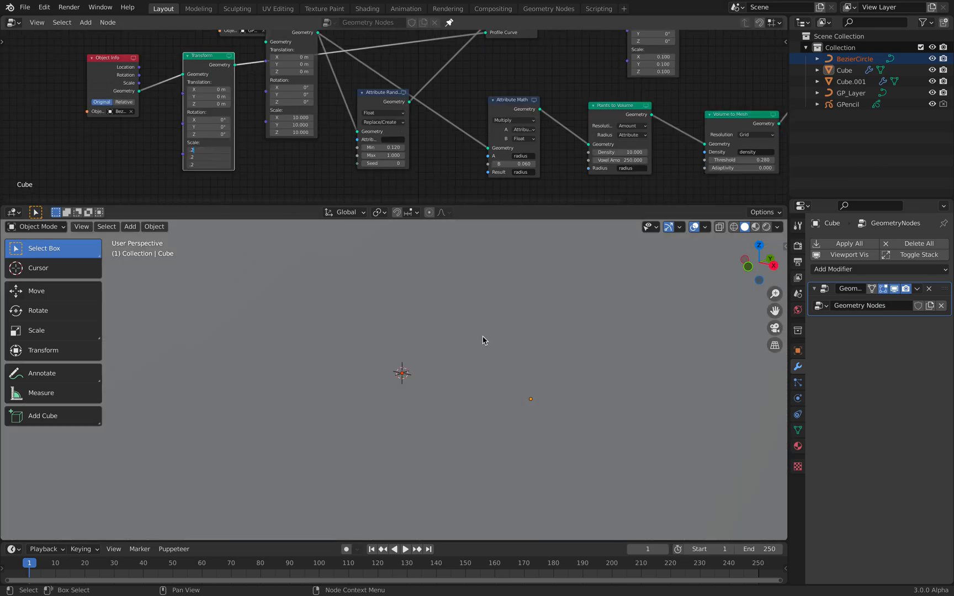
pyautogui.press('Return')
# - Examine the Curve to Mesh creature's surface from several angles beside the remeshed version
pyautogui.moveTo(461, 340); pyautogui.dragTo(570, 341, button='middle')
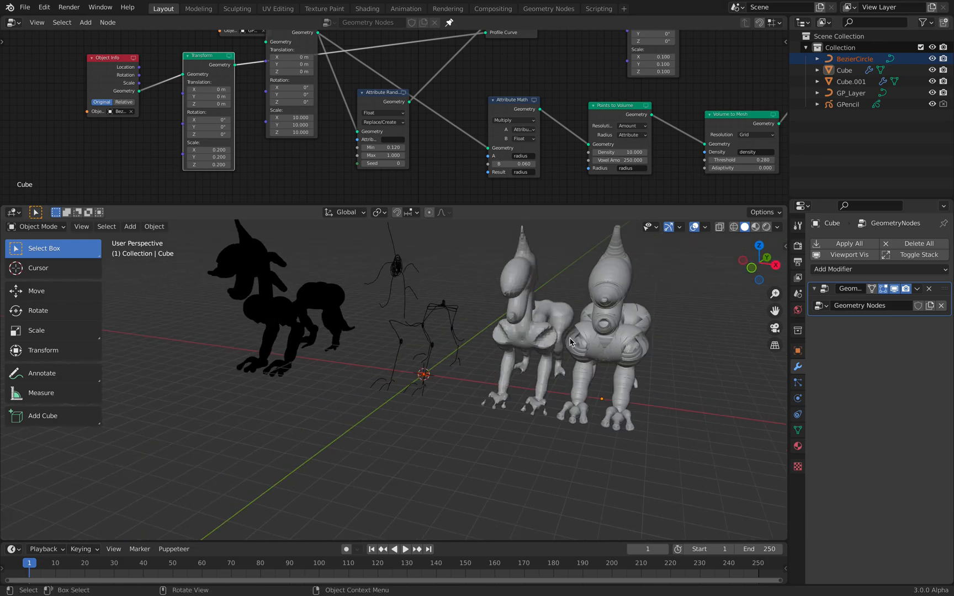
pyautogui.scroll(2, 571, 339)
pyautogui.click(667, 319)
pyautogui.moveTo(666, 319); pyautogui.dragTo(657, 293, button='middle')
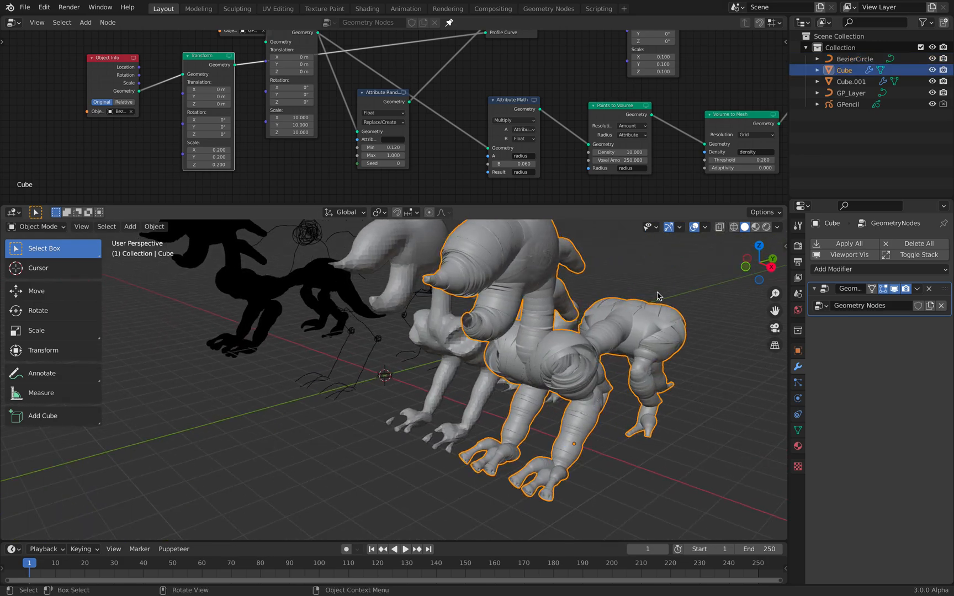
pyautogui.click(645, 297)
pyautogui.moveTo(516, 341); pyautogui.dragTo(557, 342, button='middle')
pyautogui.scroll(-4, 530, 340)
pyautogui.scroll(1, 550, 340)
pyautogui.scroll(1, 551, 341)
pyautogui.scroll(-1, 595, 349)
# - Move Cube.001 about 5.53 m along X, and move Cube back along X toward the curve skeleton
pyautogui.click(538, 341)
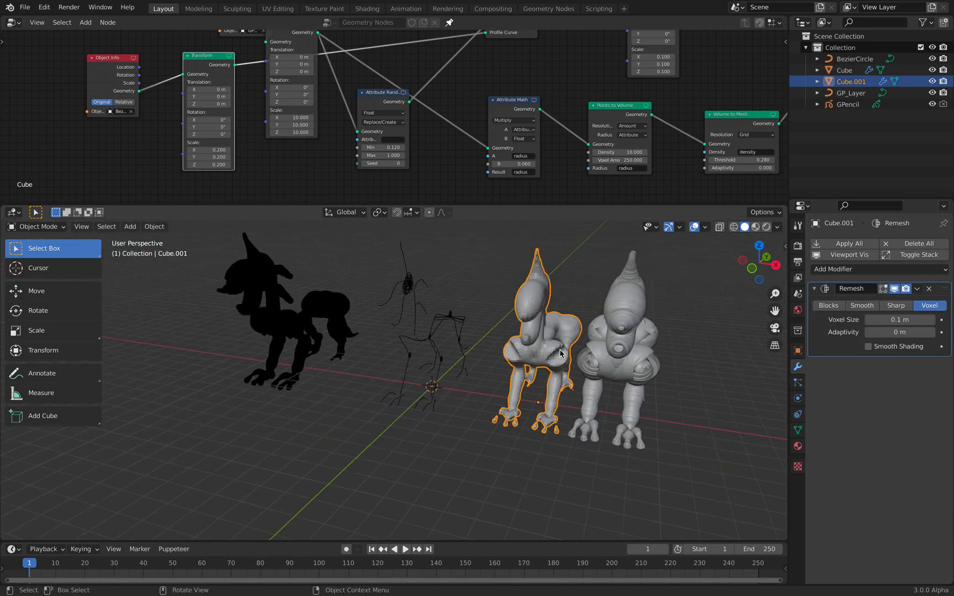
pyautogui.press('x')
pyautogui.click(633, 353)
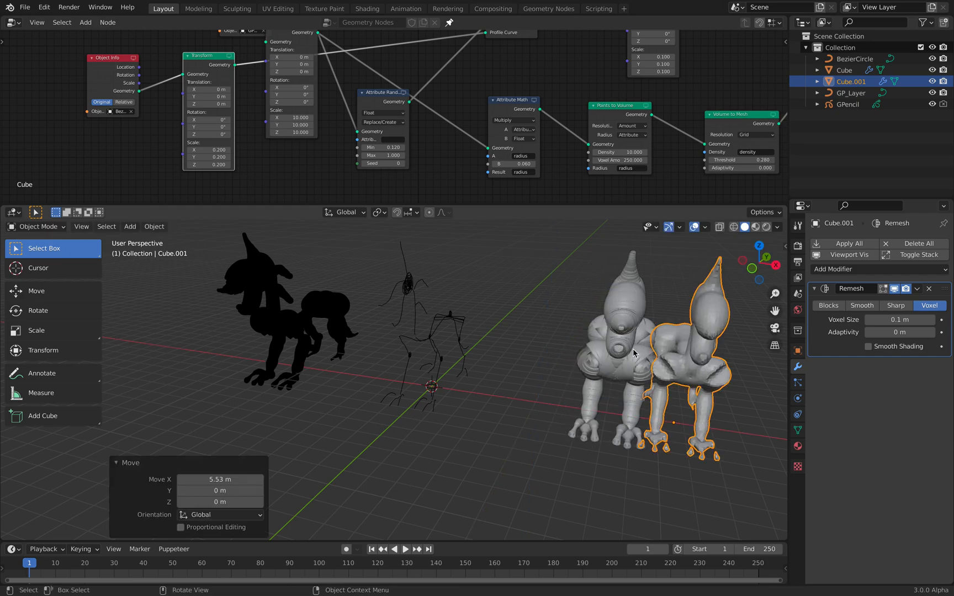
pyautogui.click(589, 345)
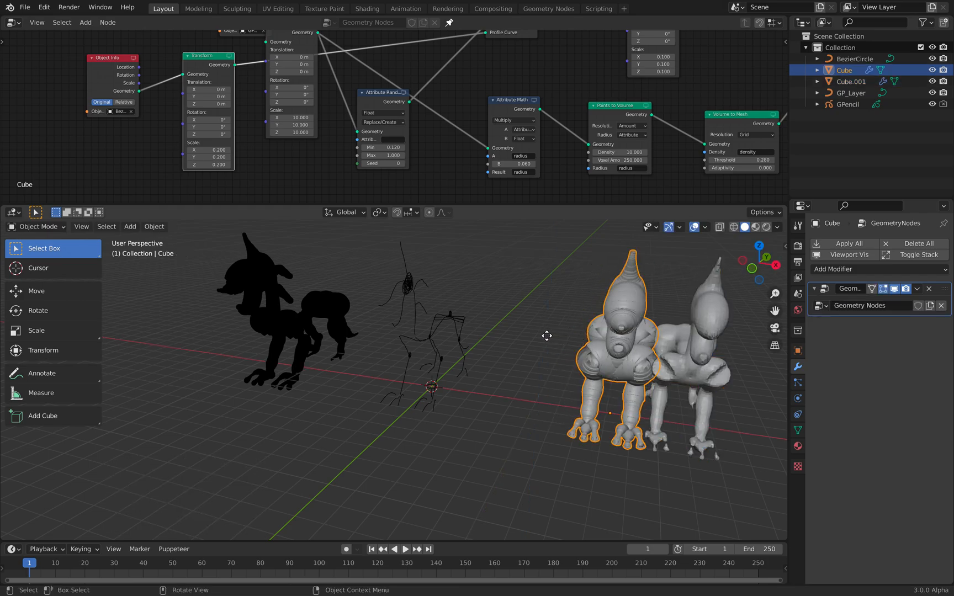
pyautogui.press('g')
pyautogui.press('x')
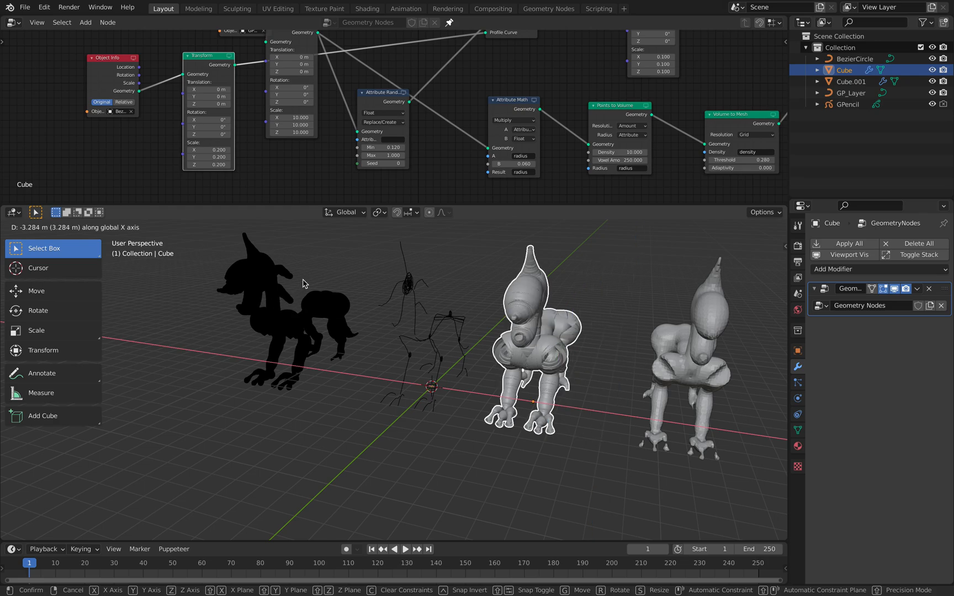
pyautogui.click(407, 292)
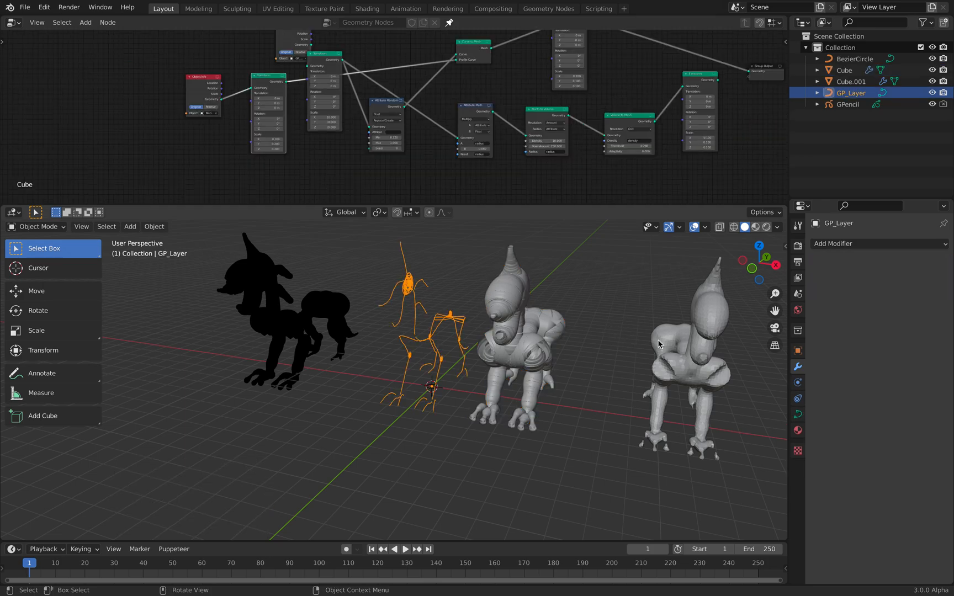
pyautogui.moveTo(607, 361); pyautogui.dragTo(539, 344, button='middle')
pyautogui.click(640, 345)
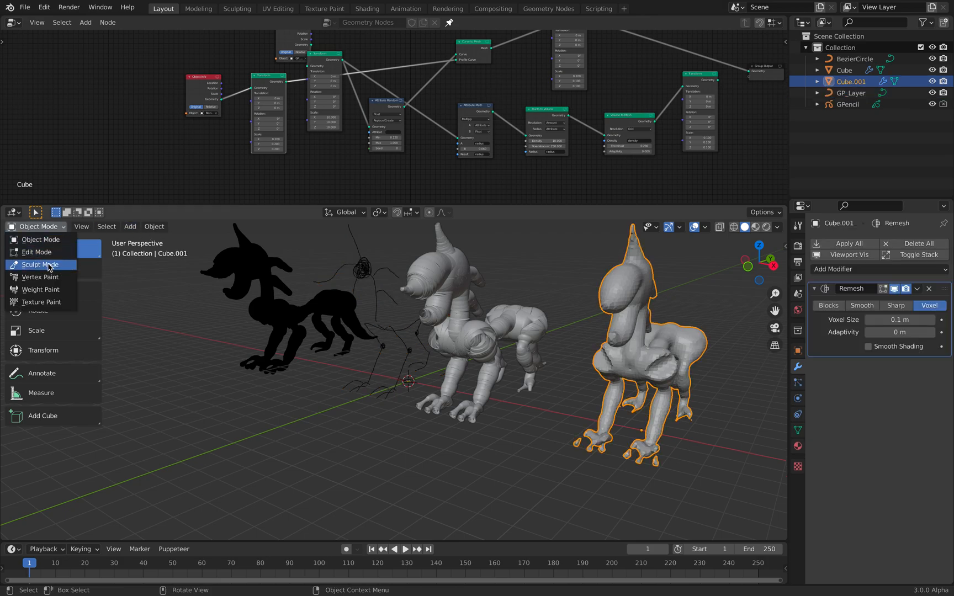
pyautogui.moveTo(362, 322); pyautogui.dragTo(388, 325, button='middle')
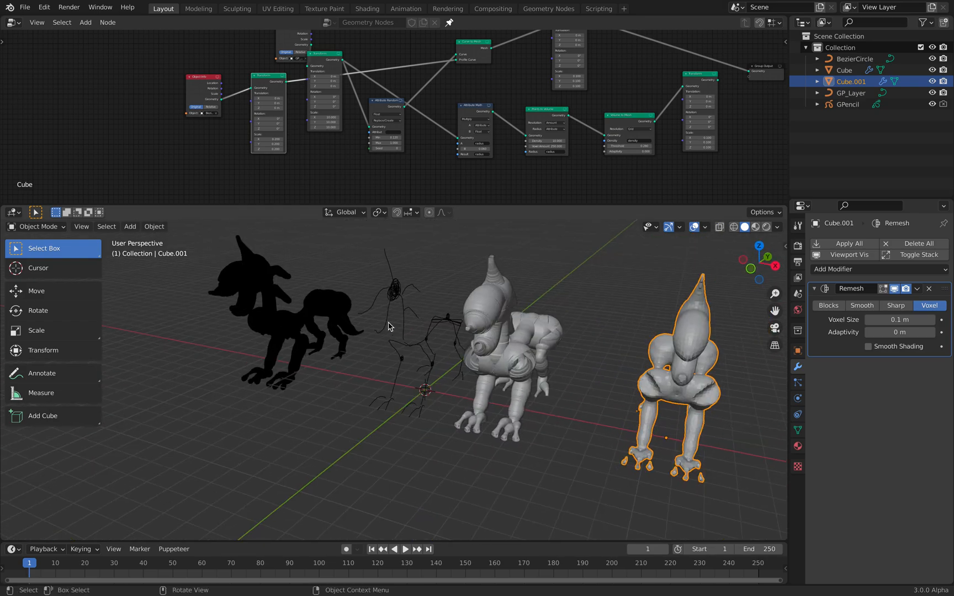
pyautogui.click(451, 248)
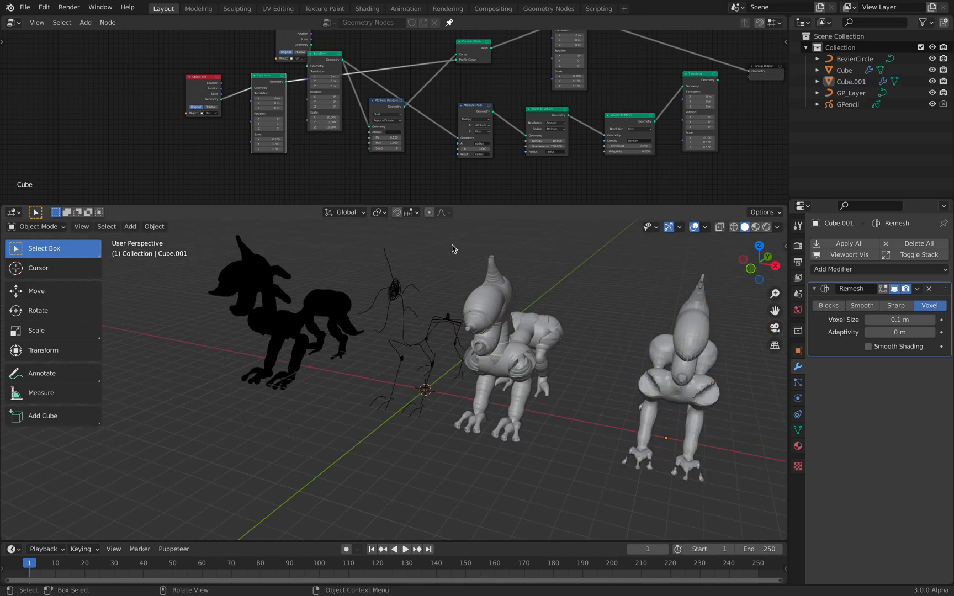